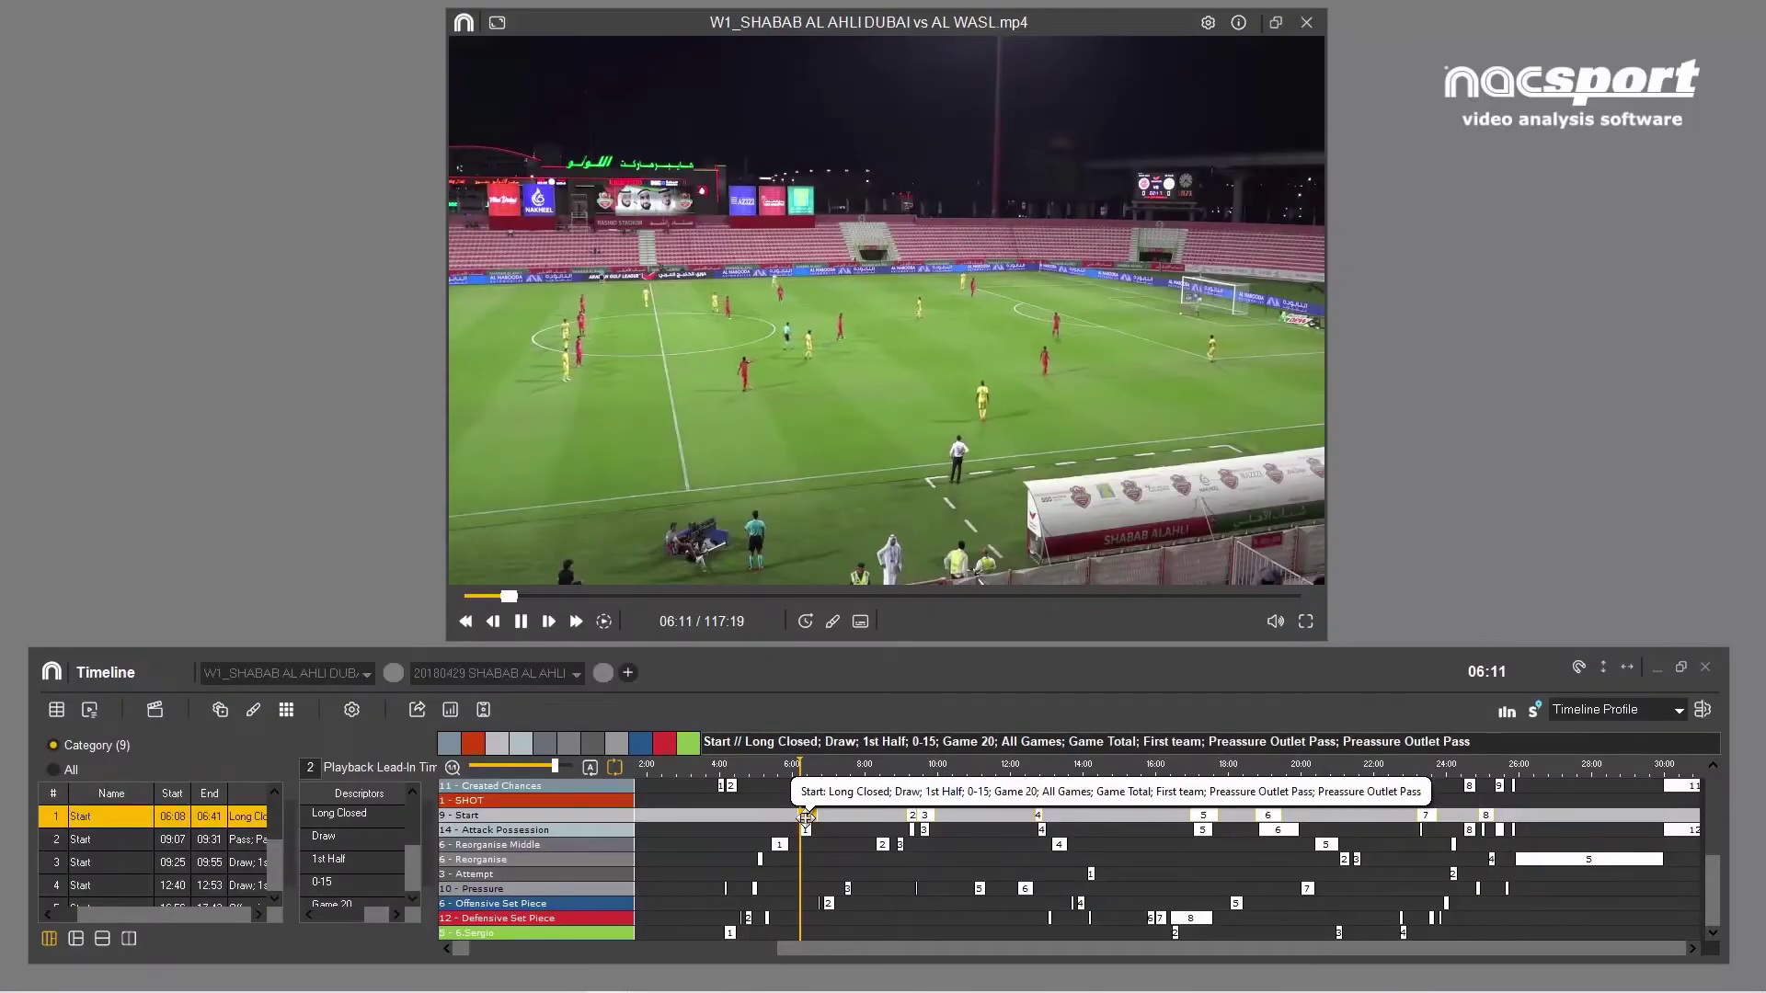
- Filter the clips to '6 - Offensive Set Piece' and play the third clip from 13:39
left_click(550, 903)
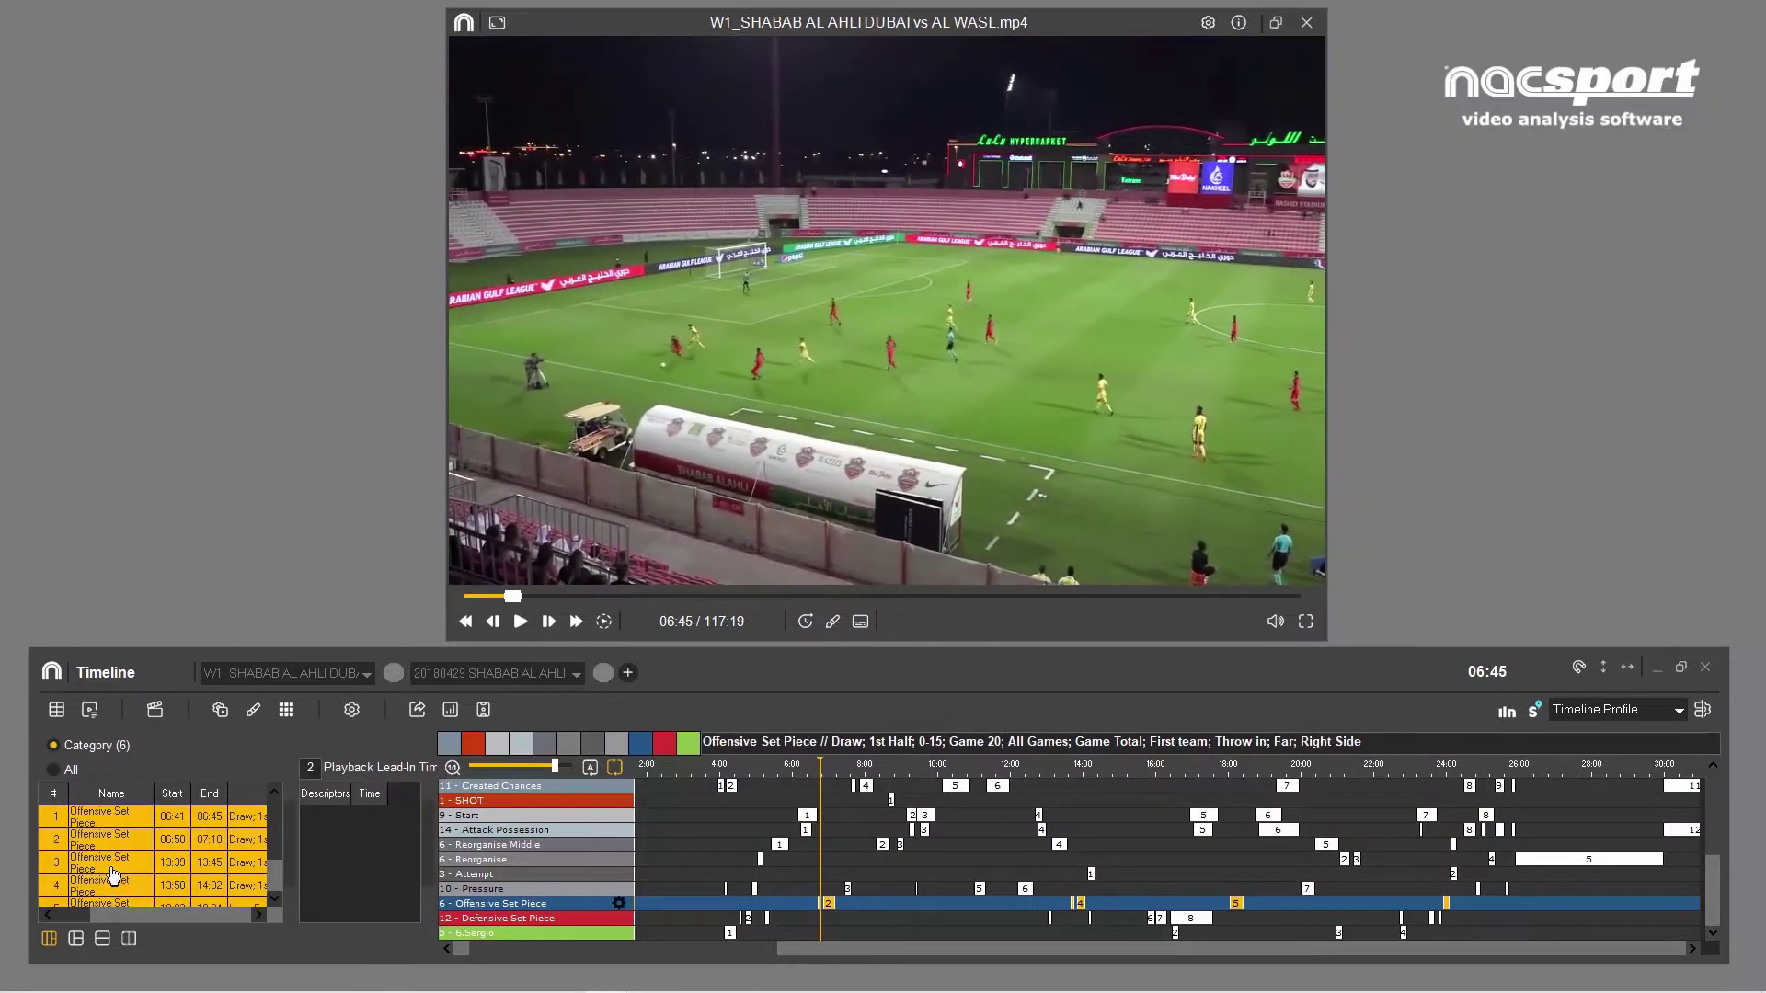
left_click(113, 872)
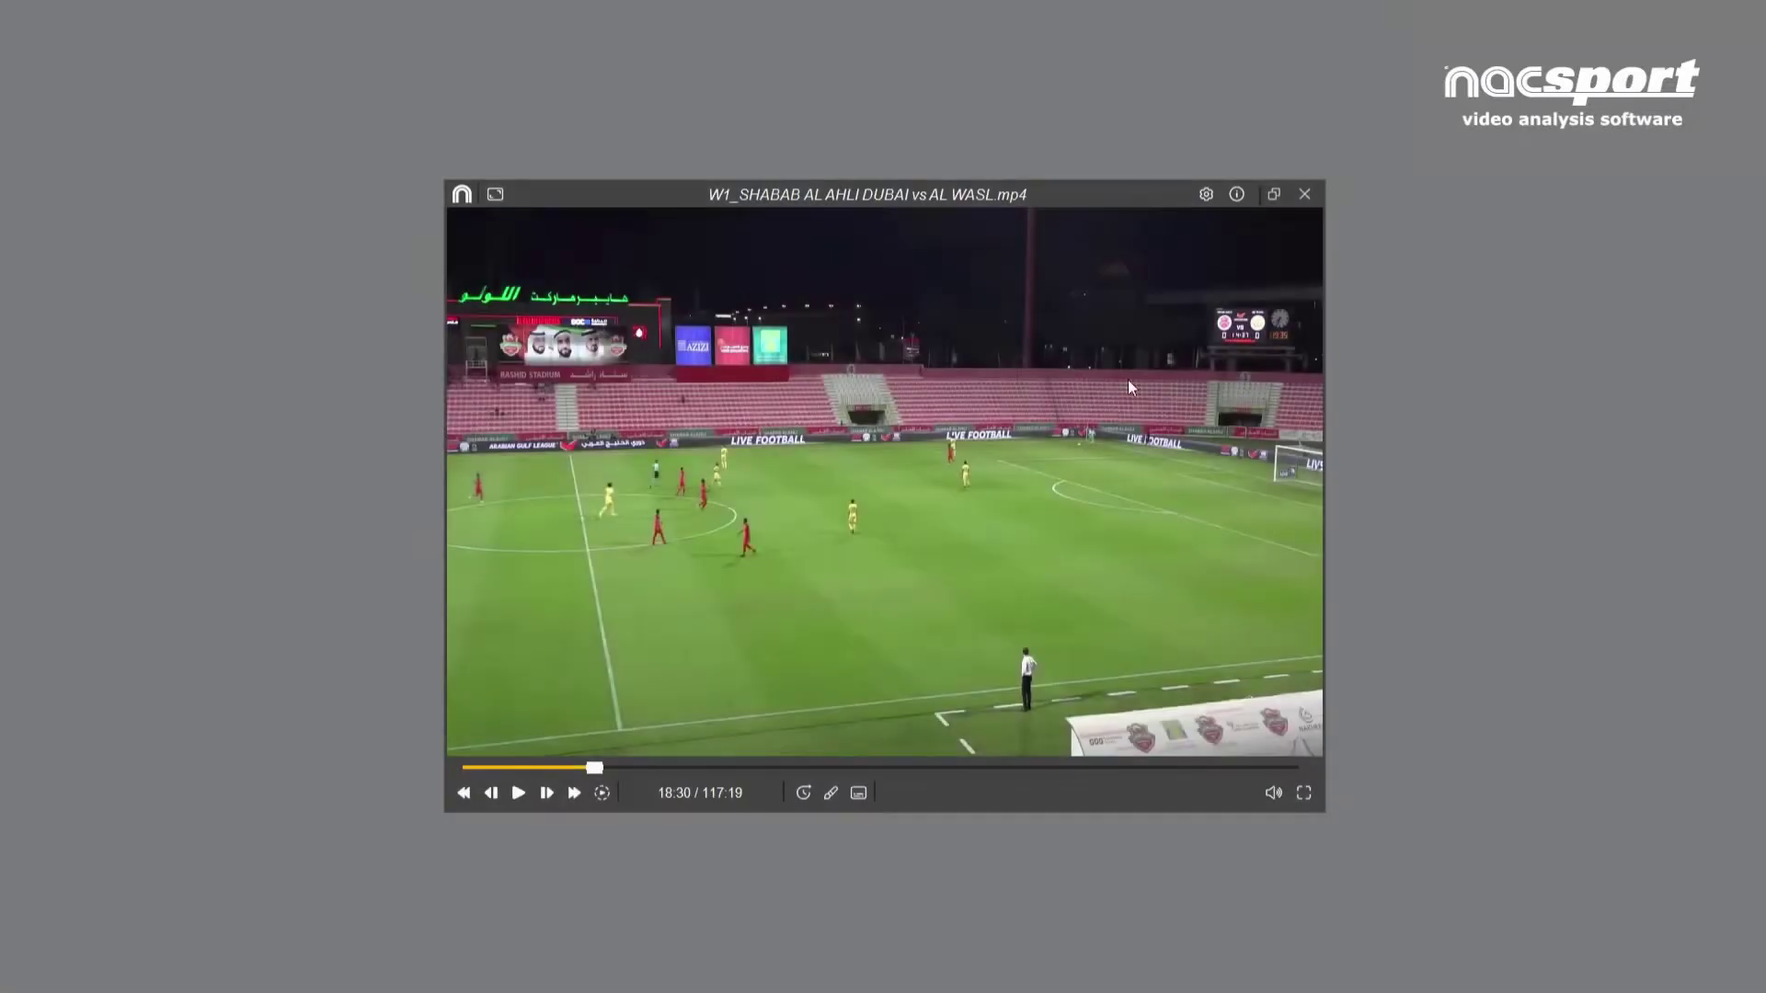
- Enable Overlay Text in Video for categories and descriptors, resume playback, and bring up Go to Time
left_click(1237, 195)
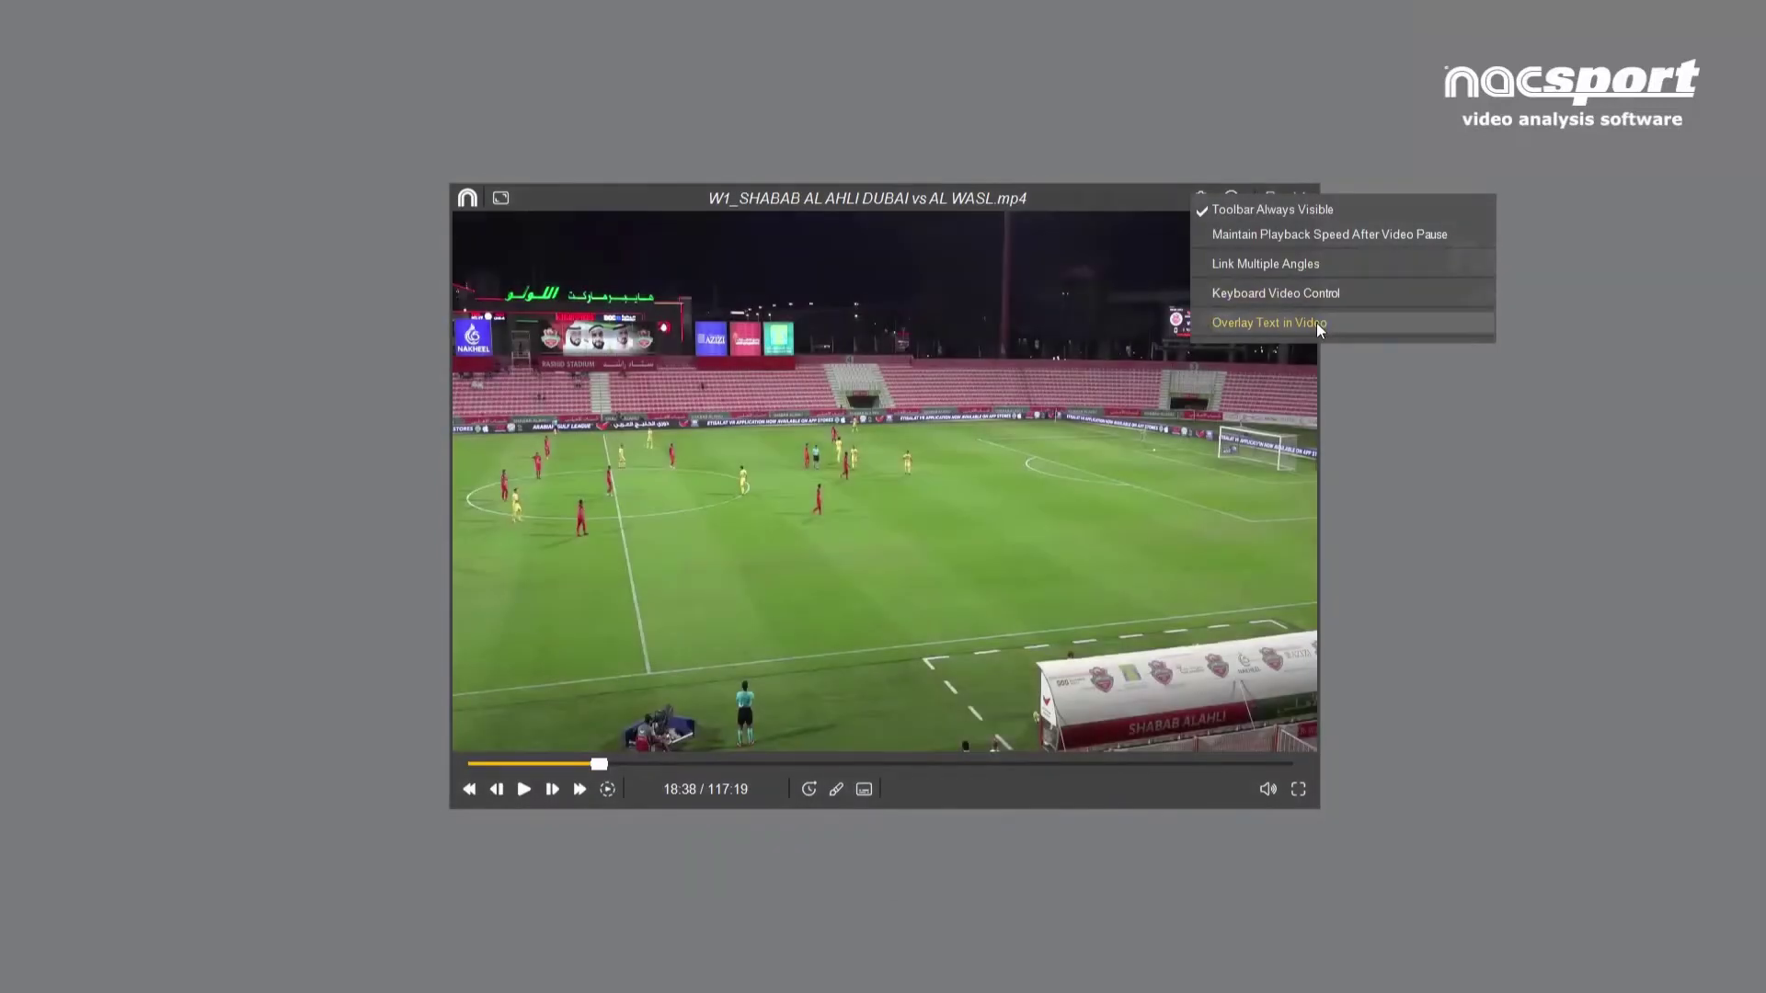
left_click(1316, 323)
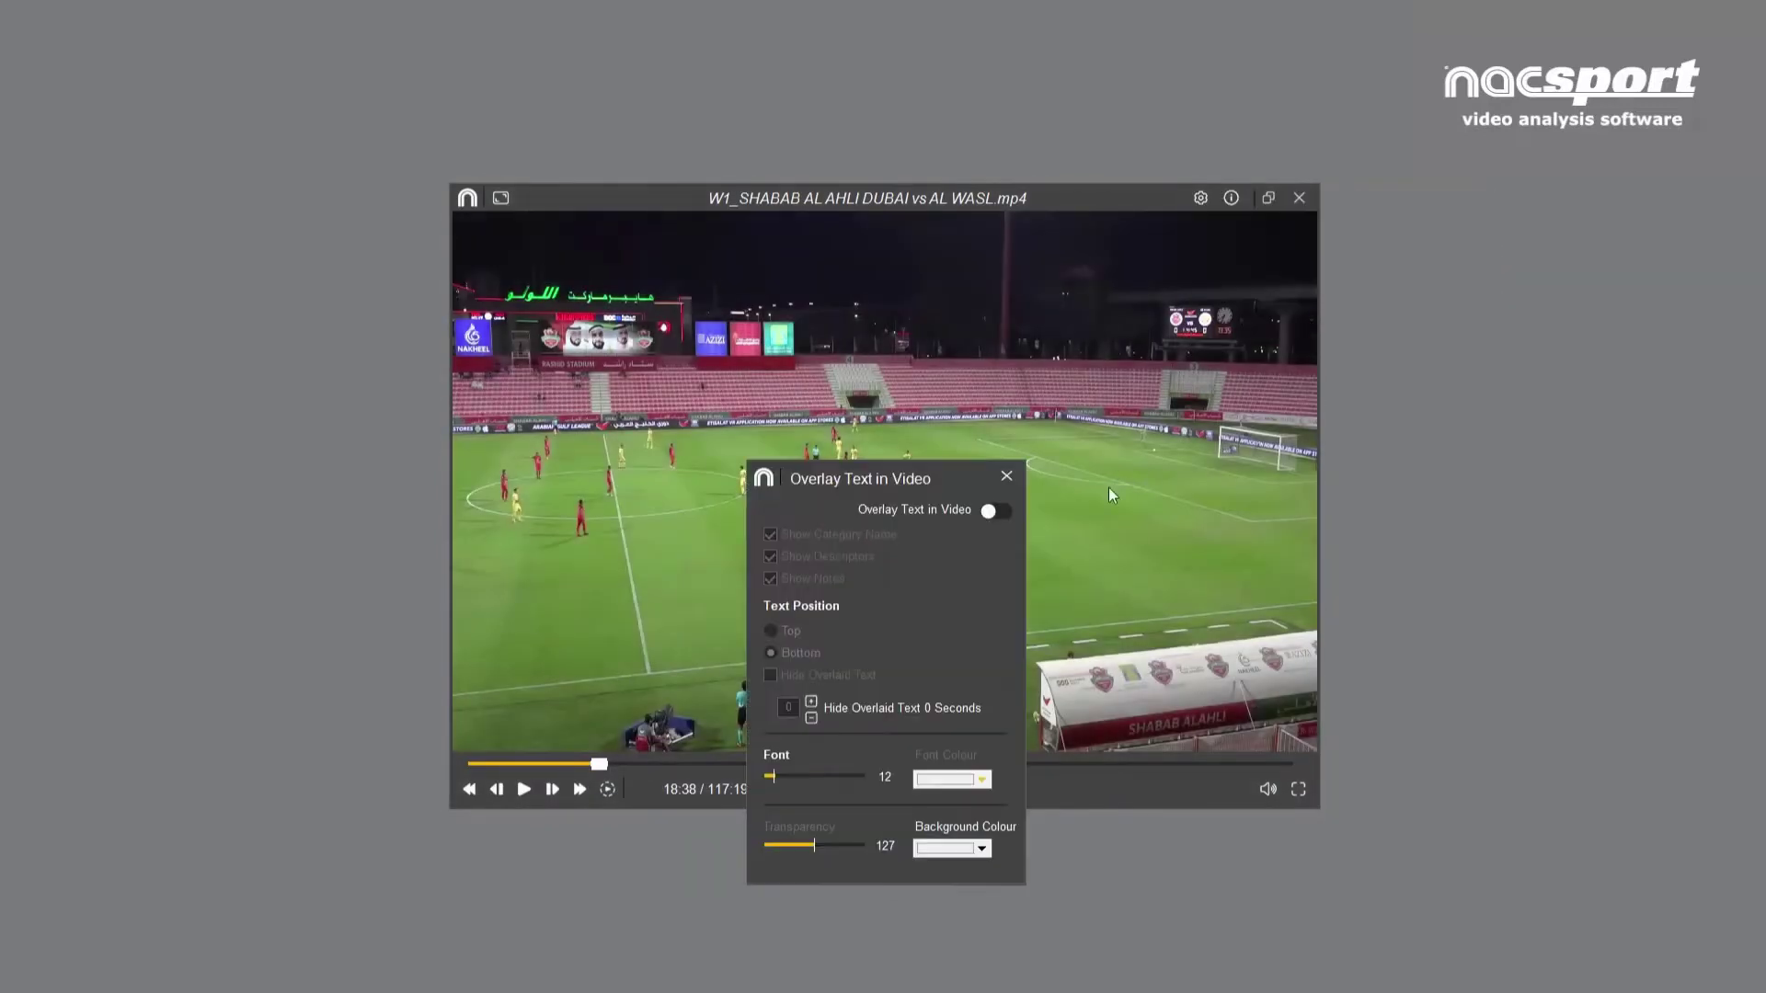
left_click(998, 512)
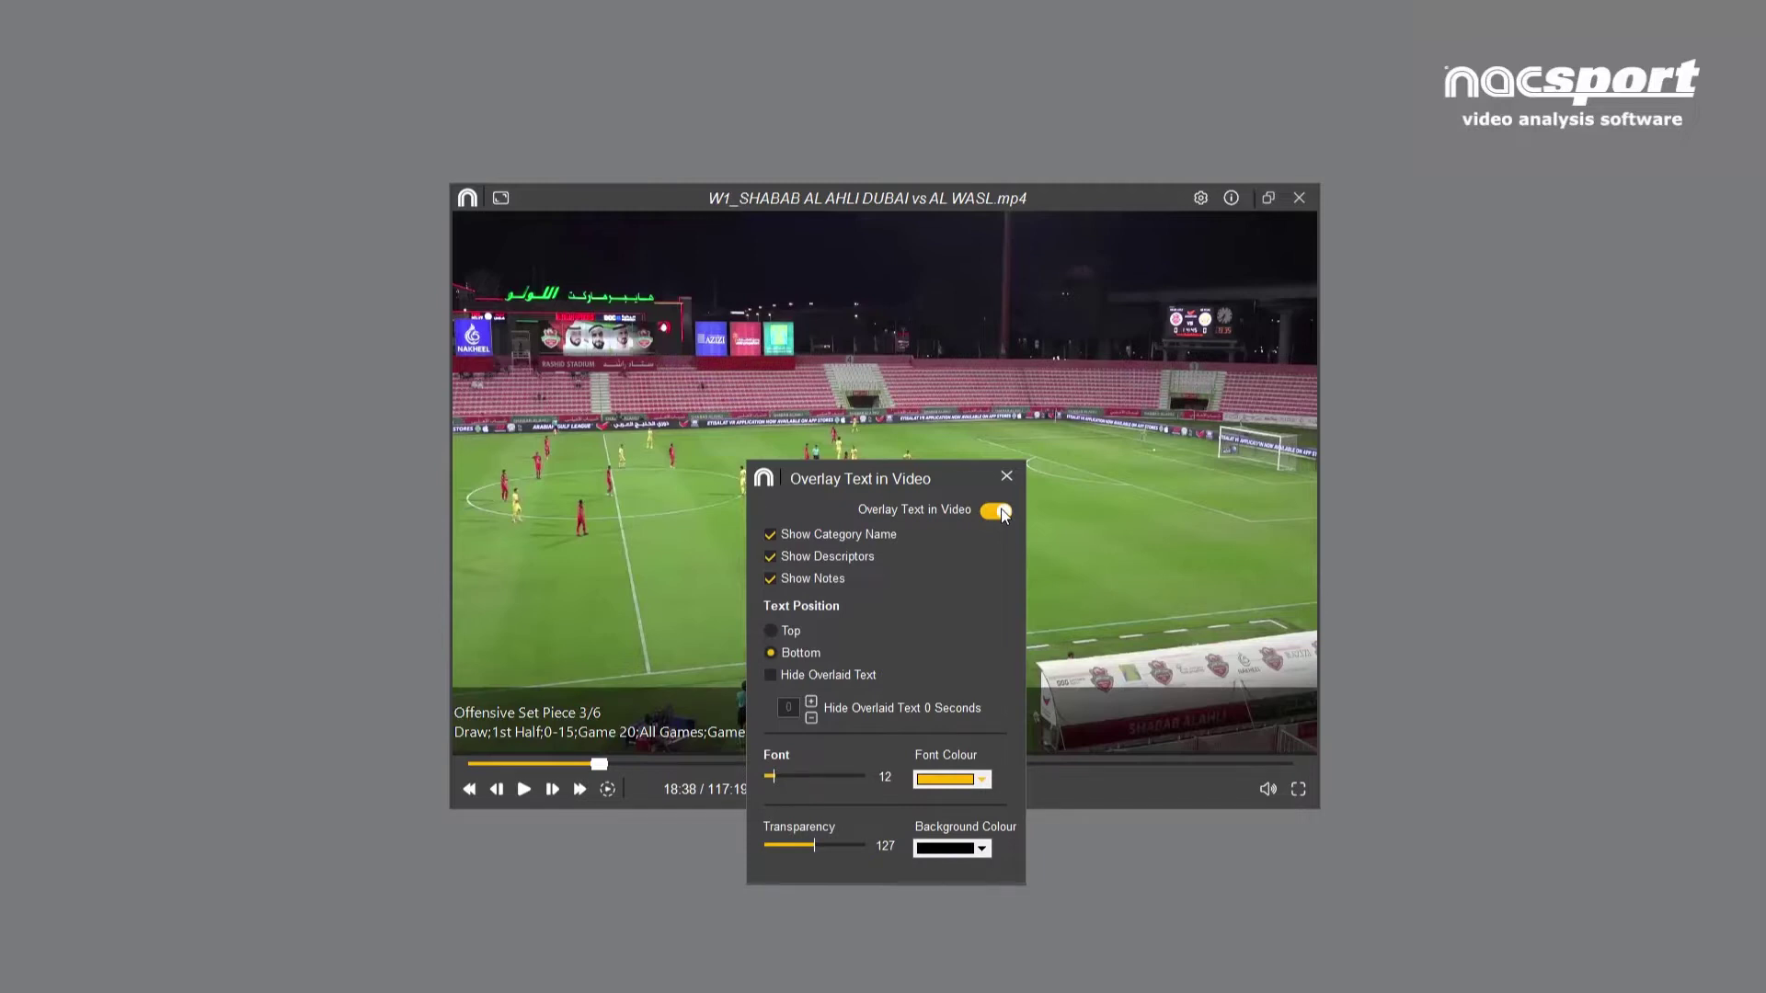
left_click(1006, 477)
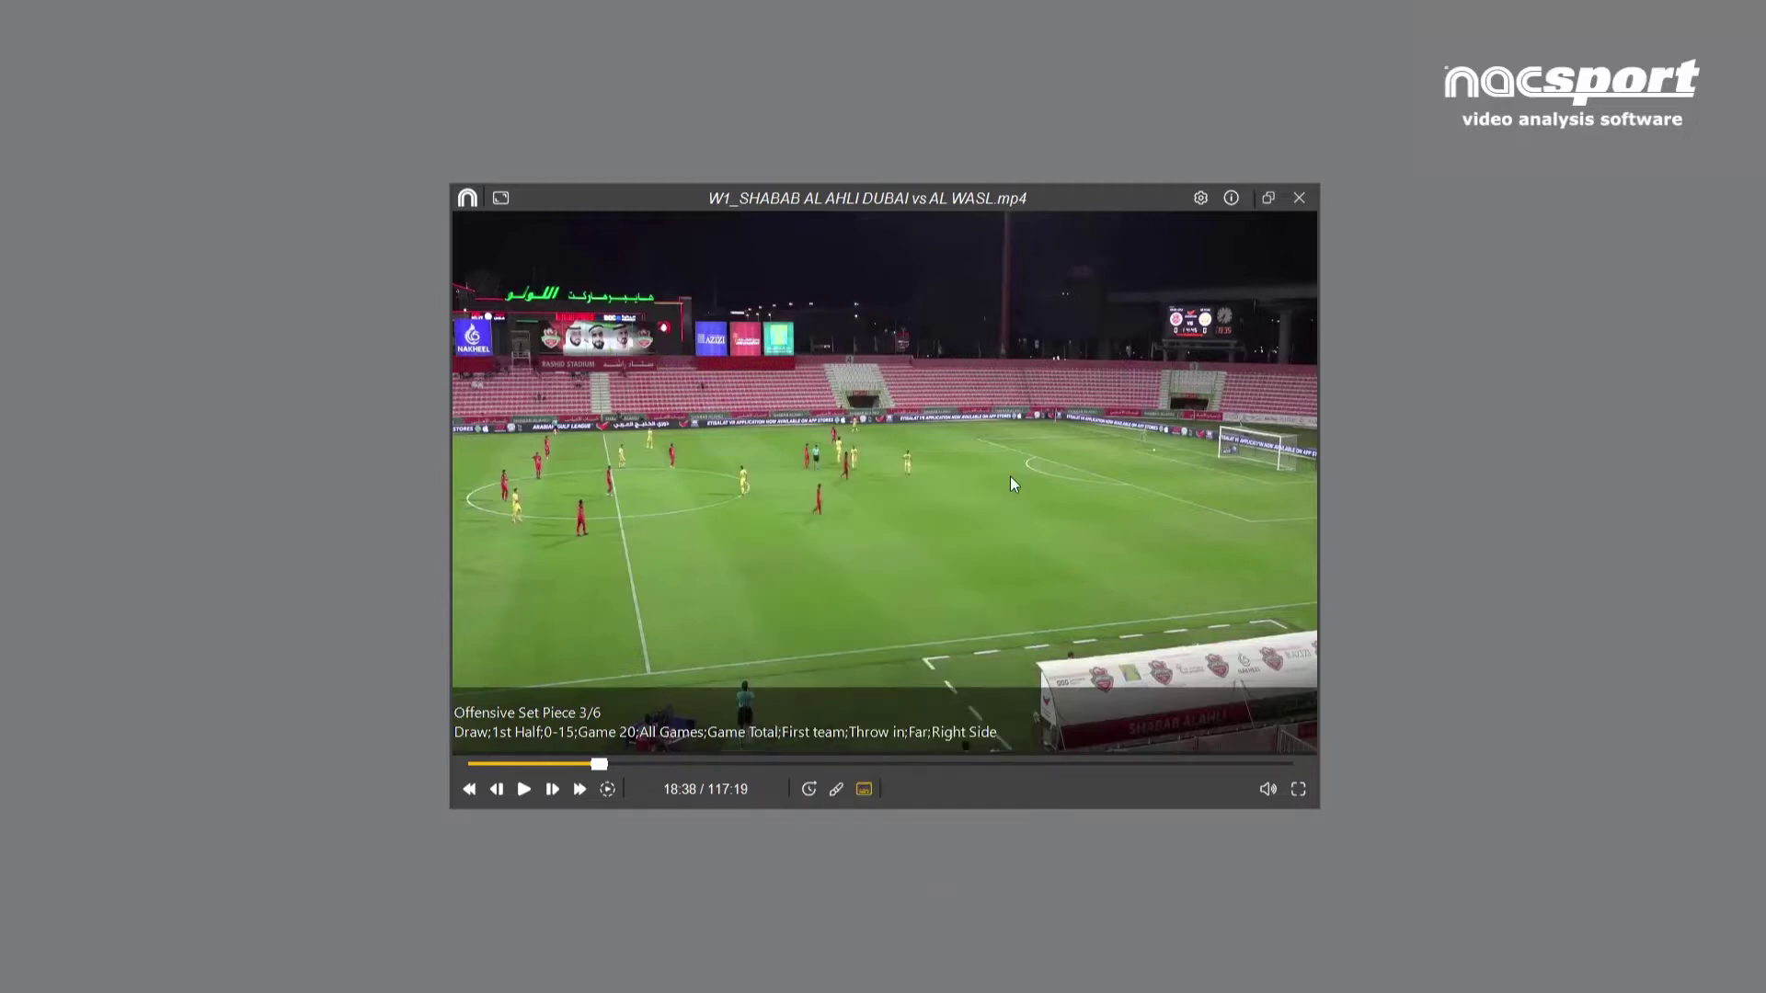
key("space")
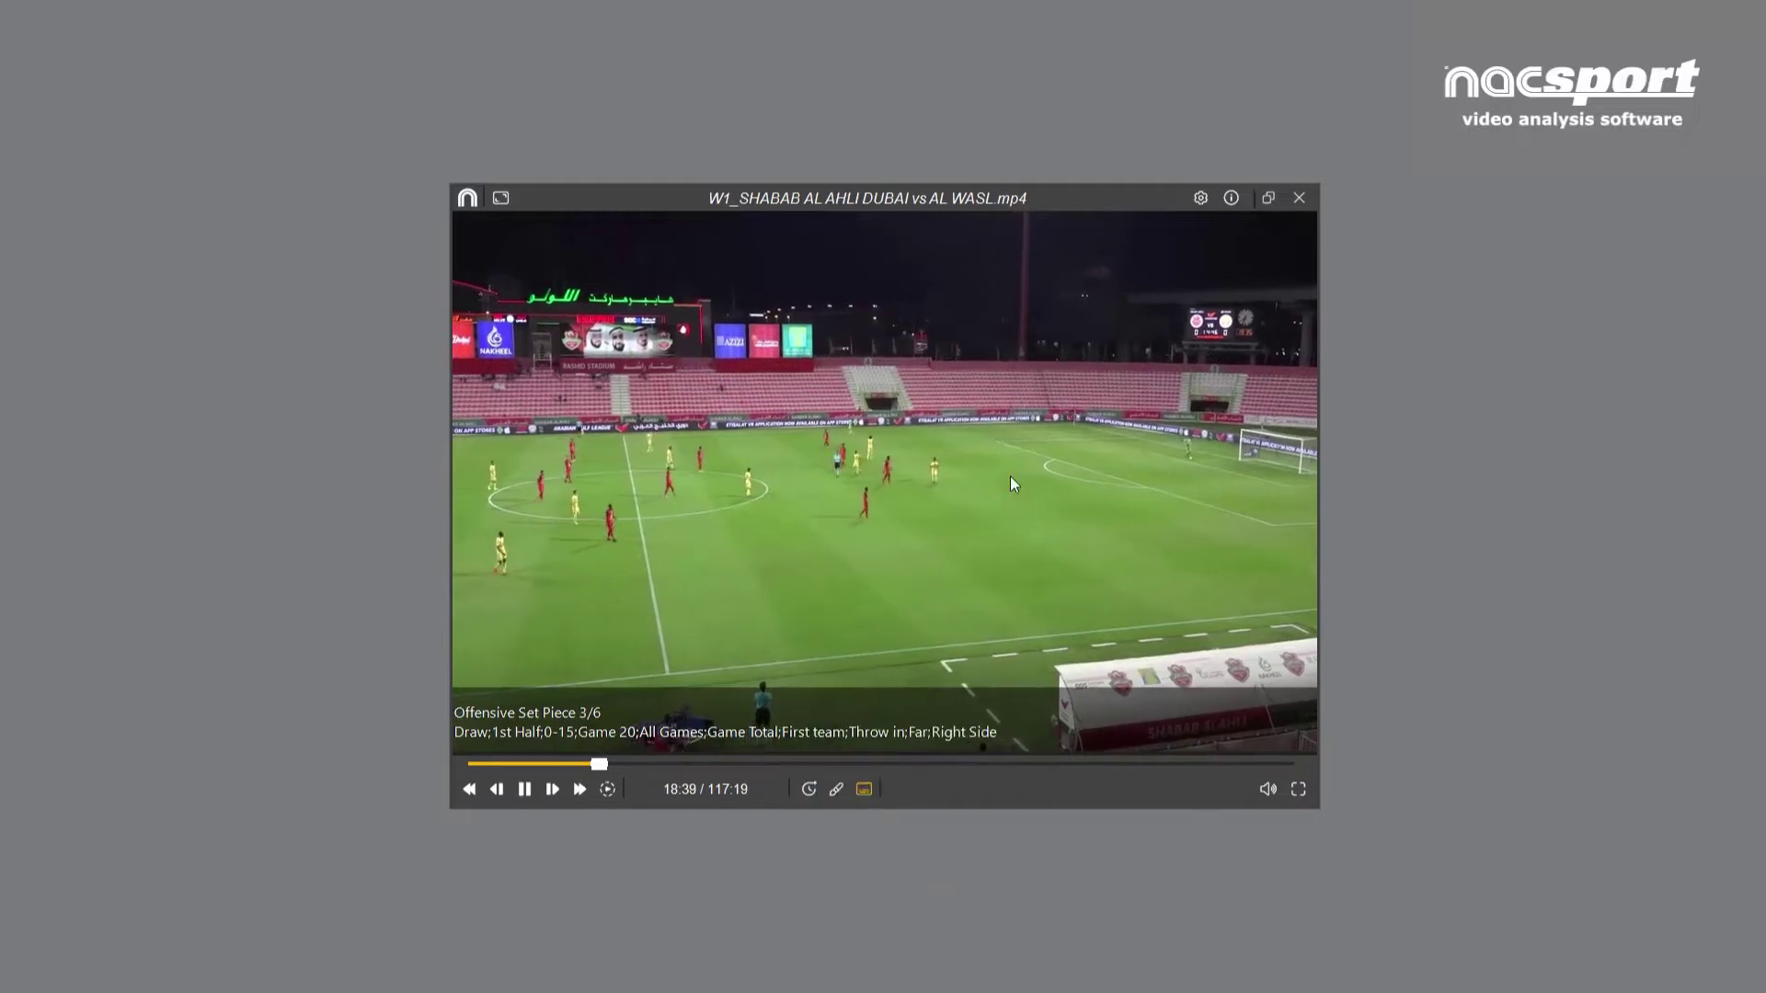
left_click(809, 789)
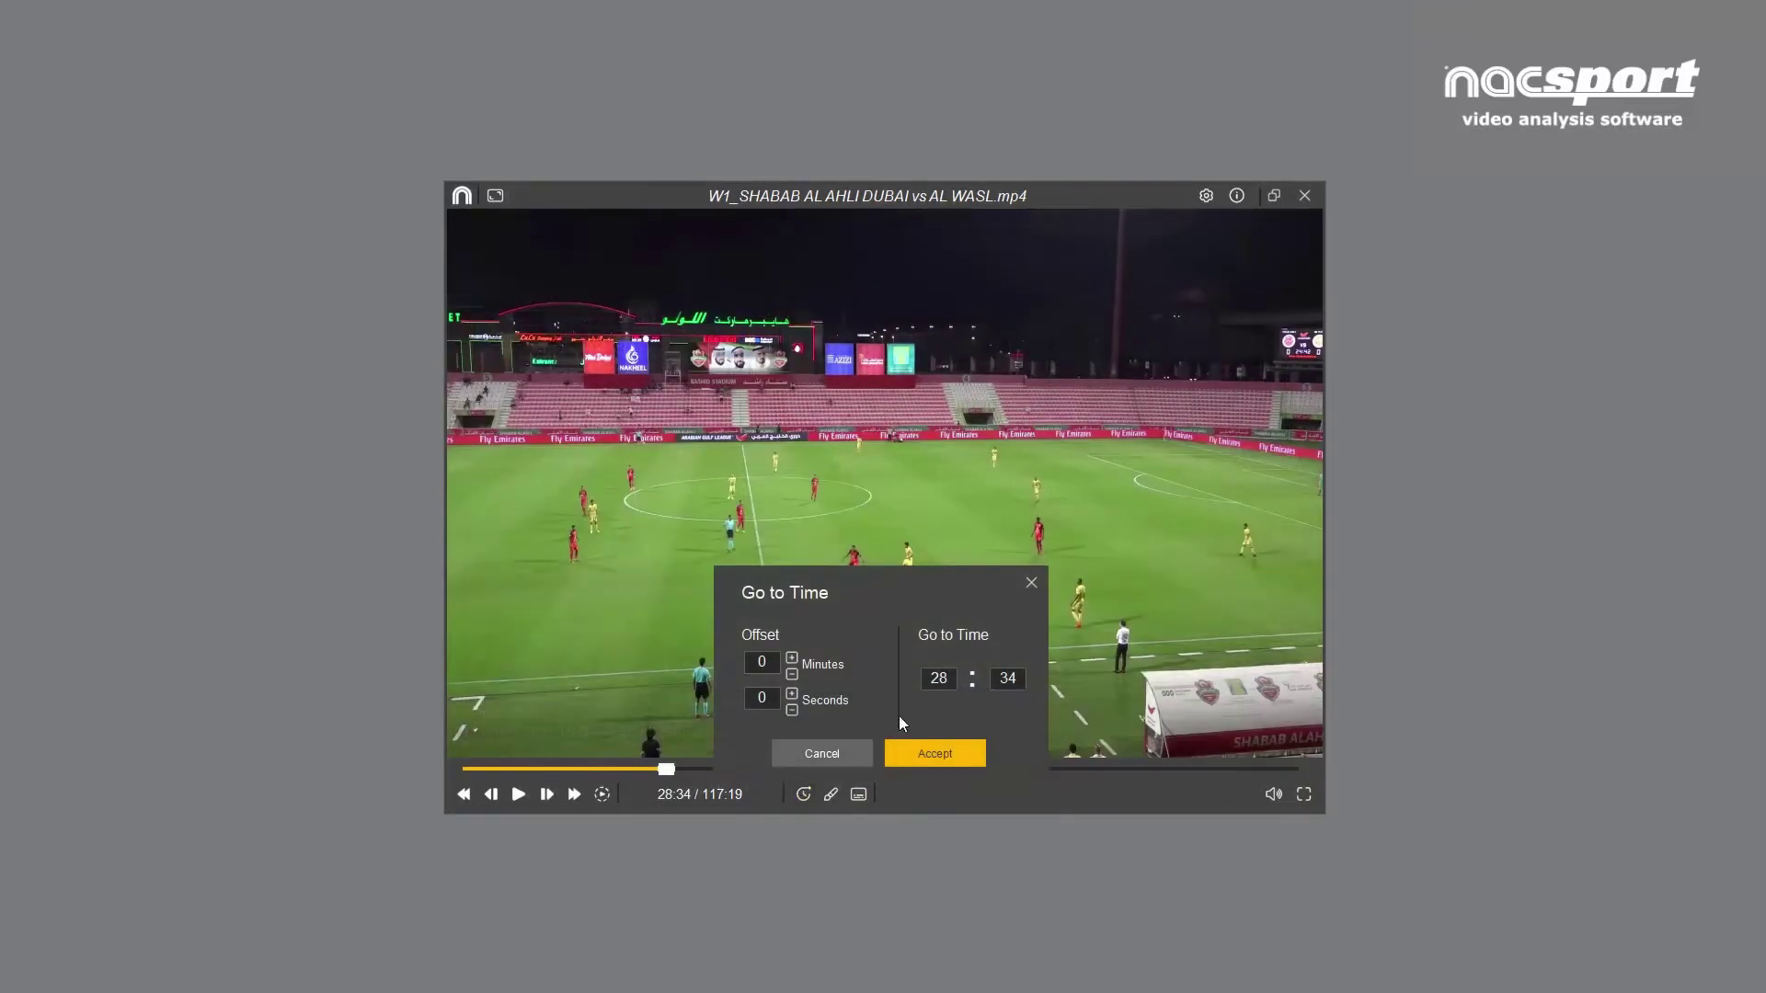
- Move to the seconds field in Go to Time and accept the jump to 14:22
key("Tab")
left_click(935, 754)
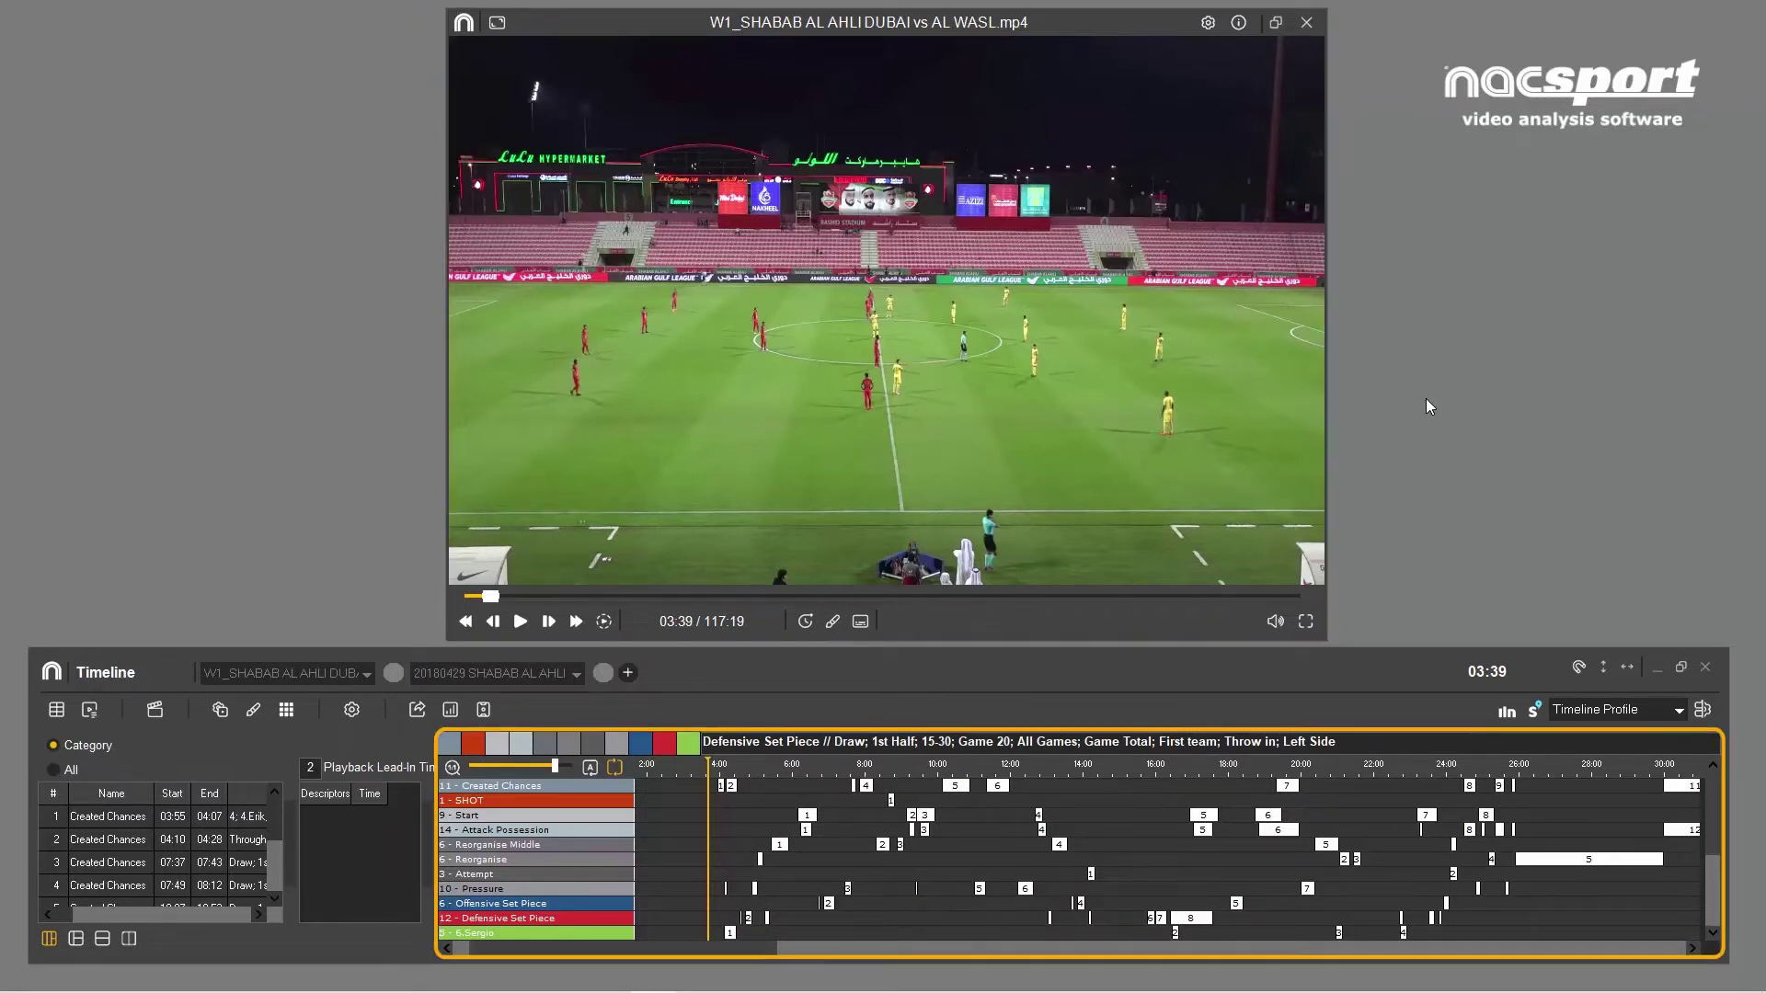
- Play a Start clip, then the third Offensive Set Piece clip, pausing at 13:43
left_click(806, 816)
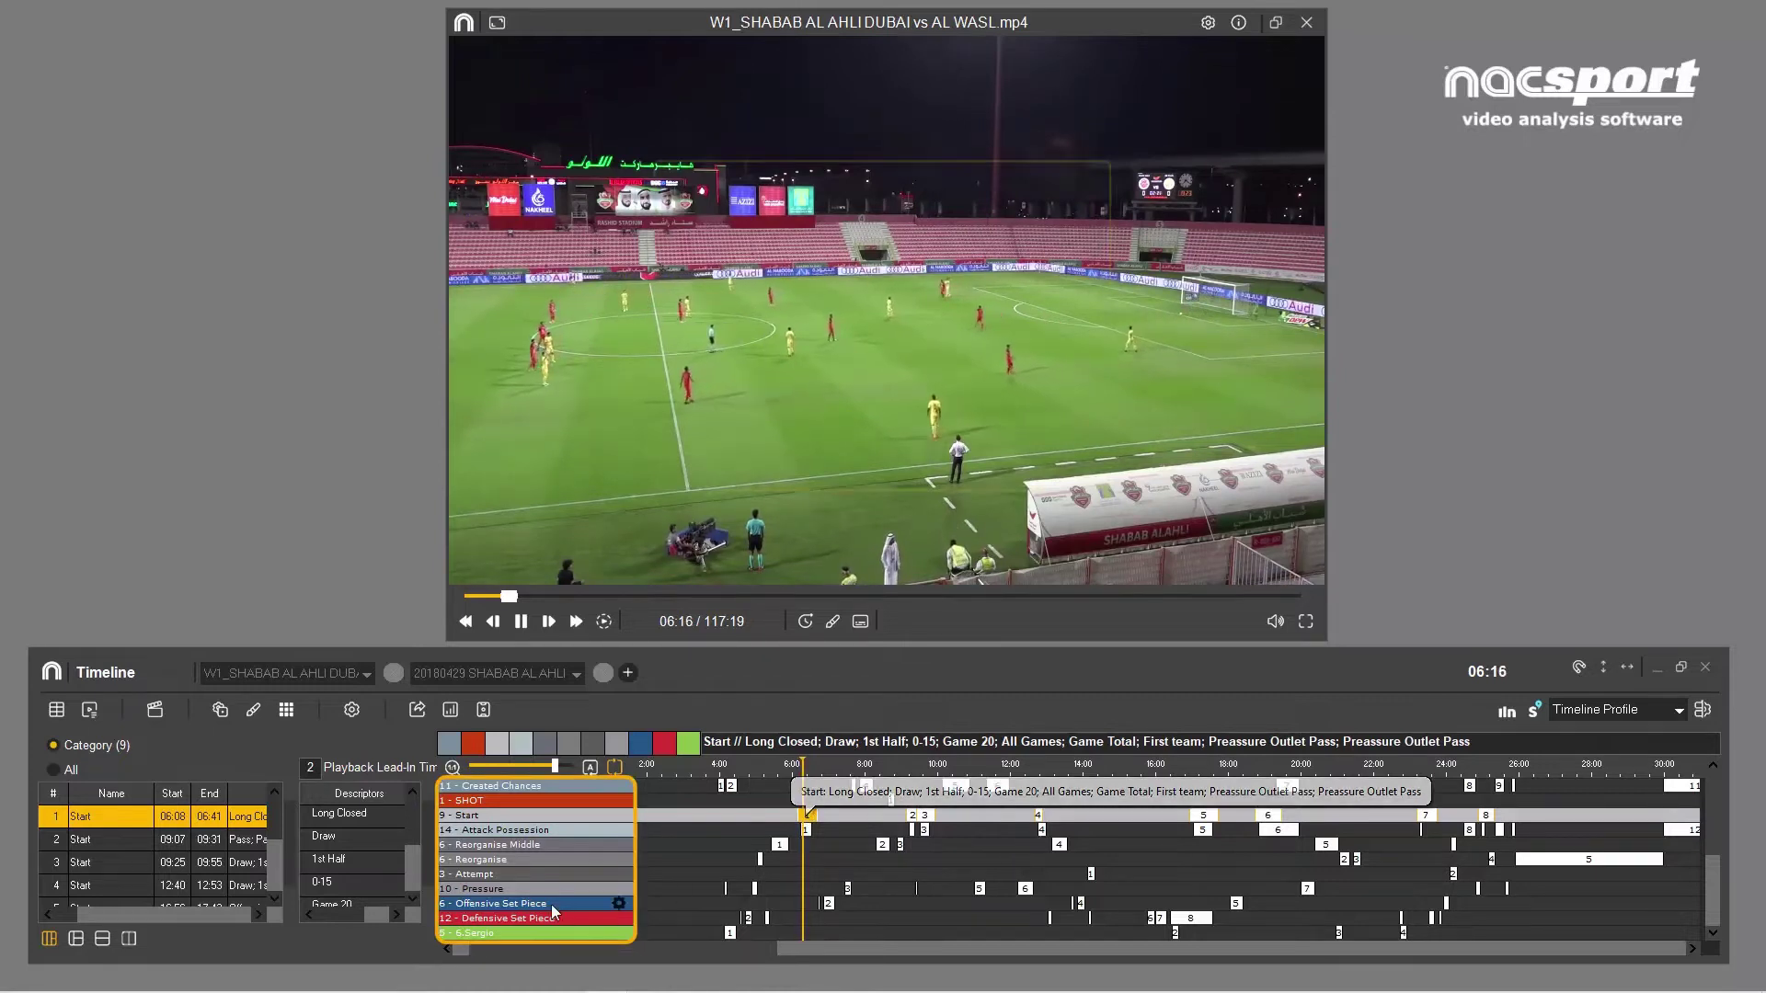
left_click(552, 906)
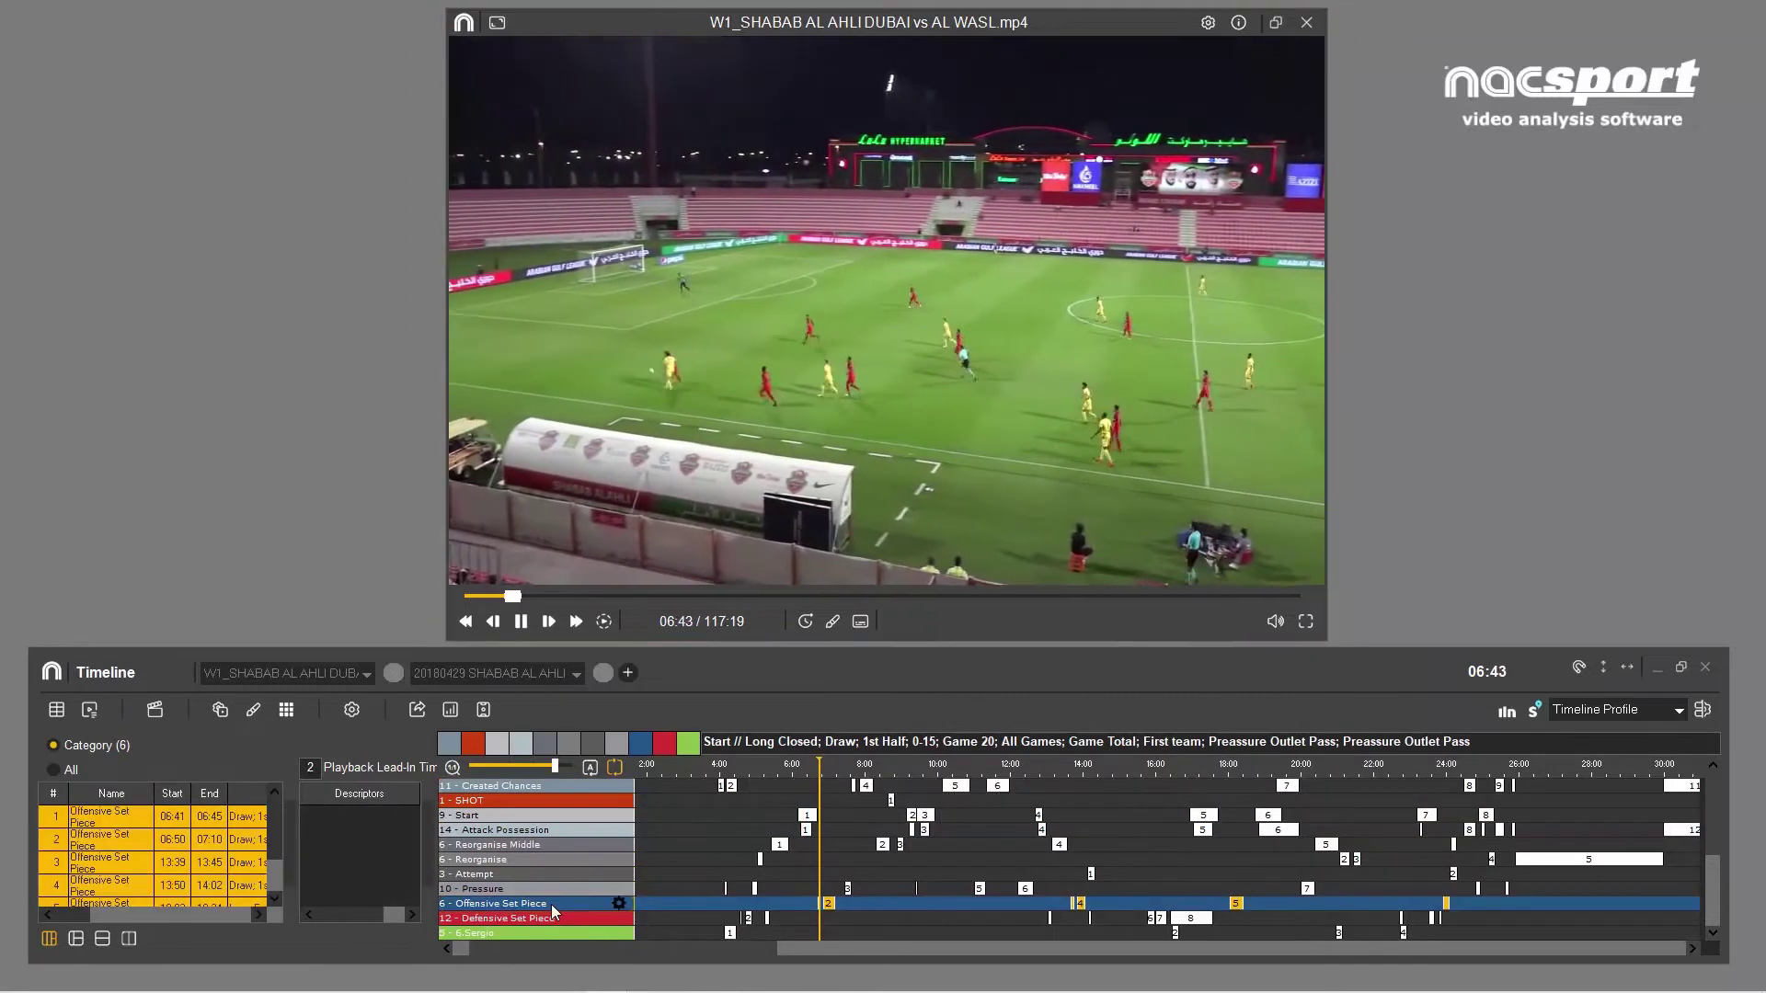
left_click(112, 868)
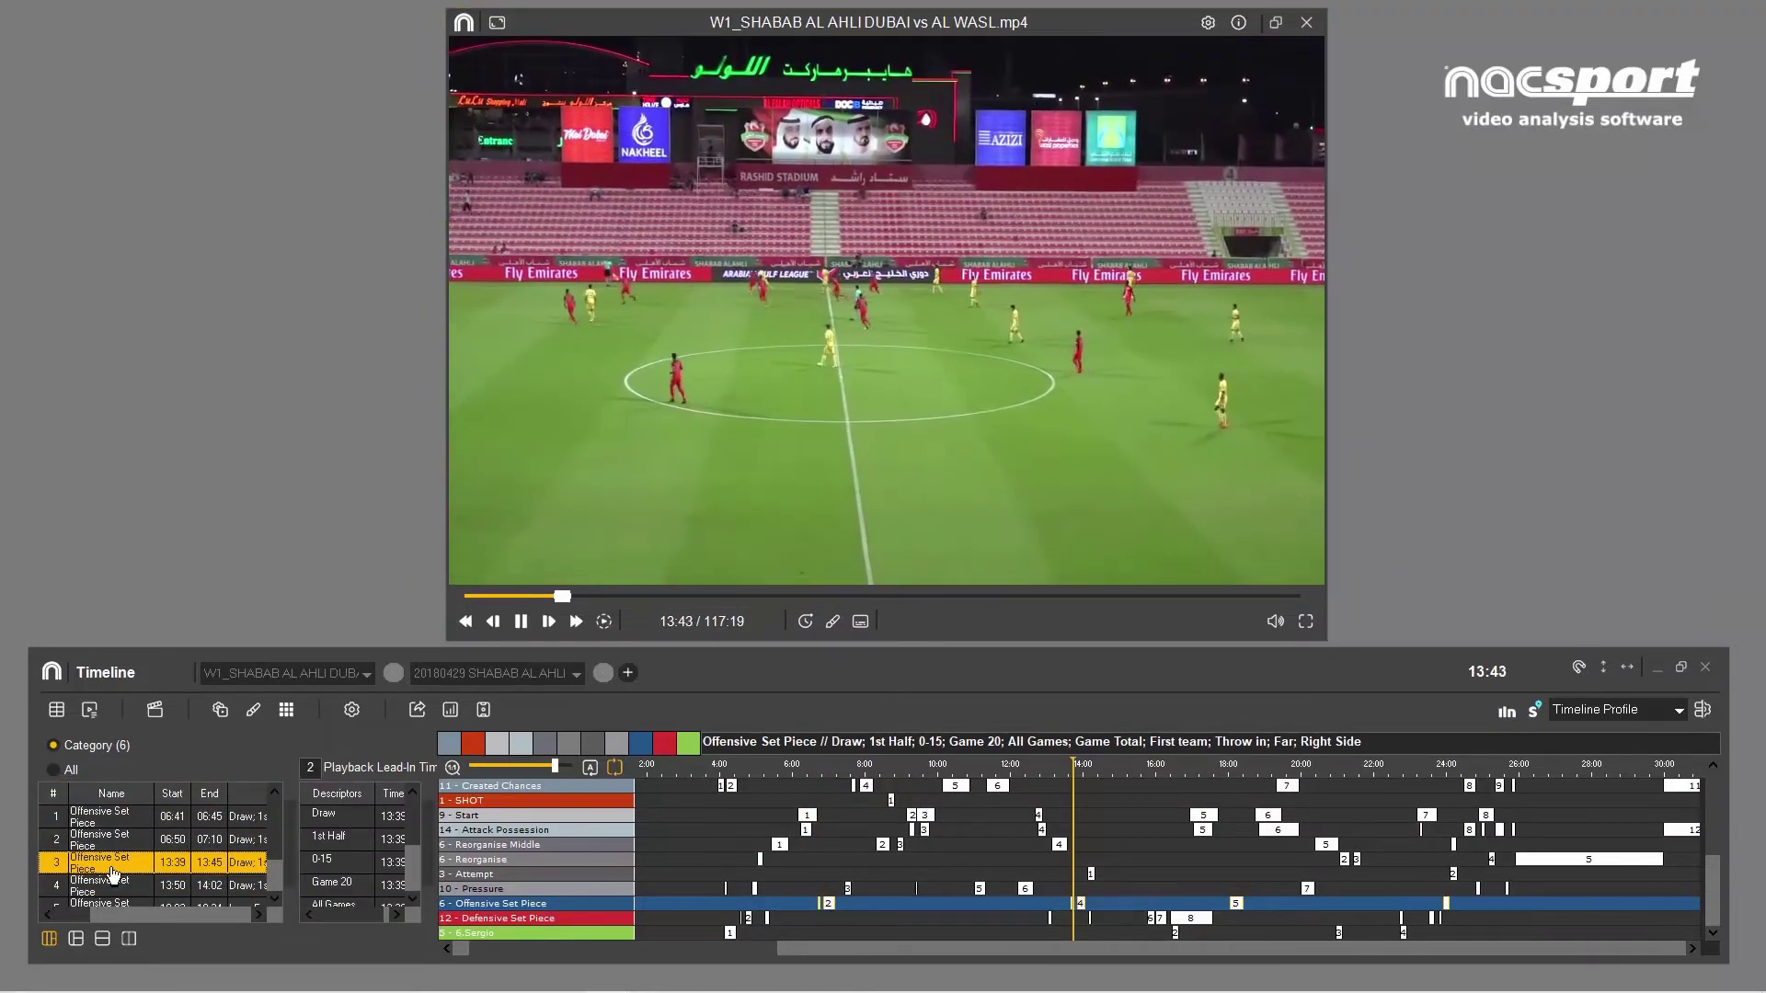
key("space")
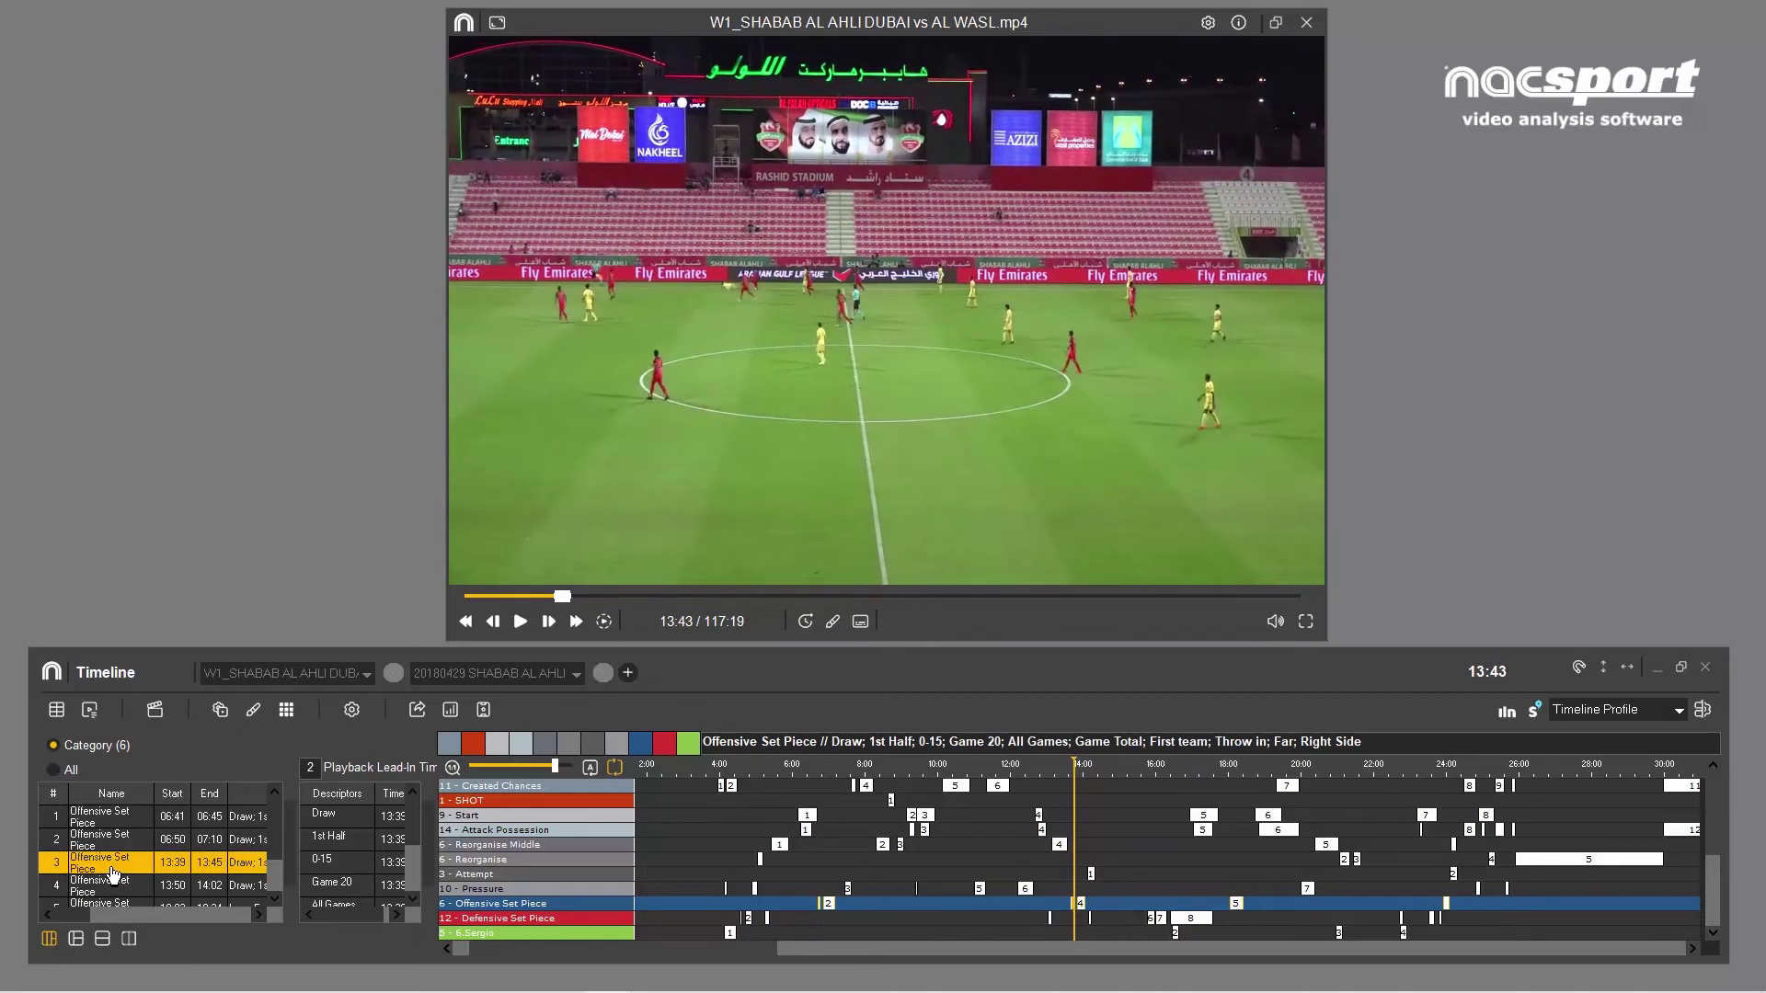
- Open the Matrix, a new Dashboard and the Presentations windows
left_click(286, 713)
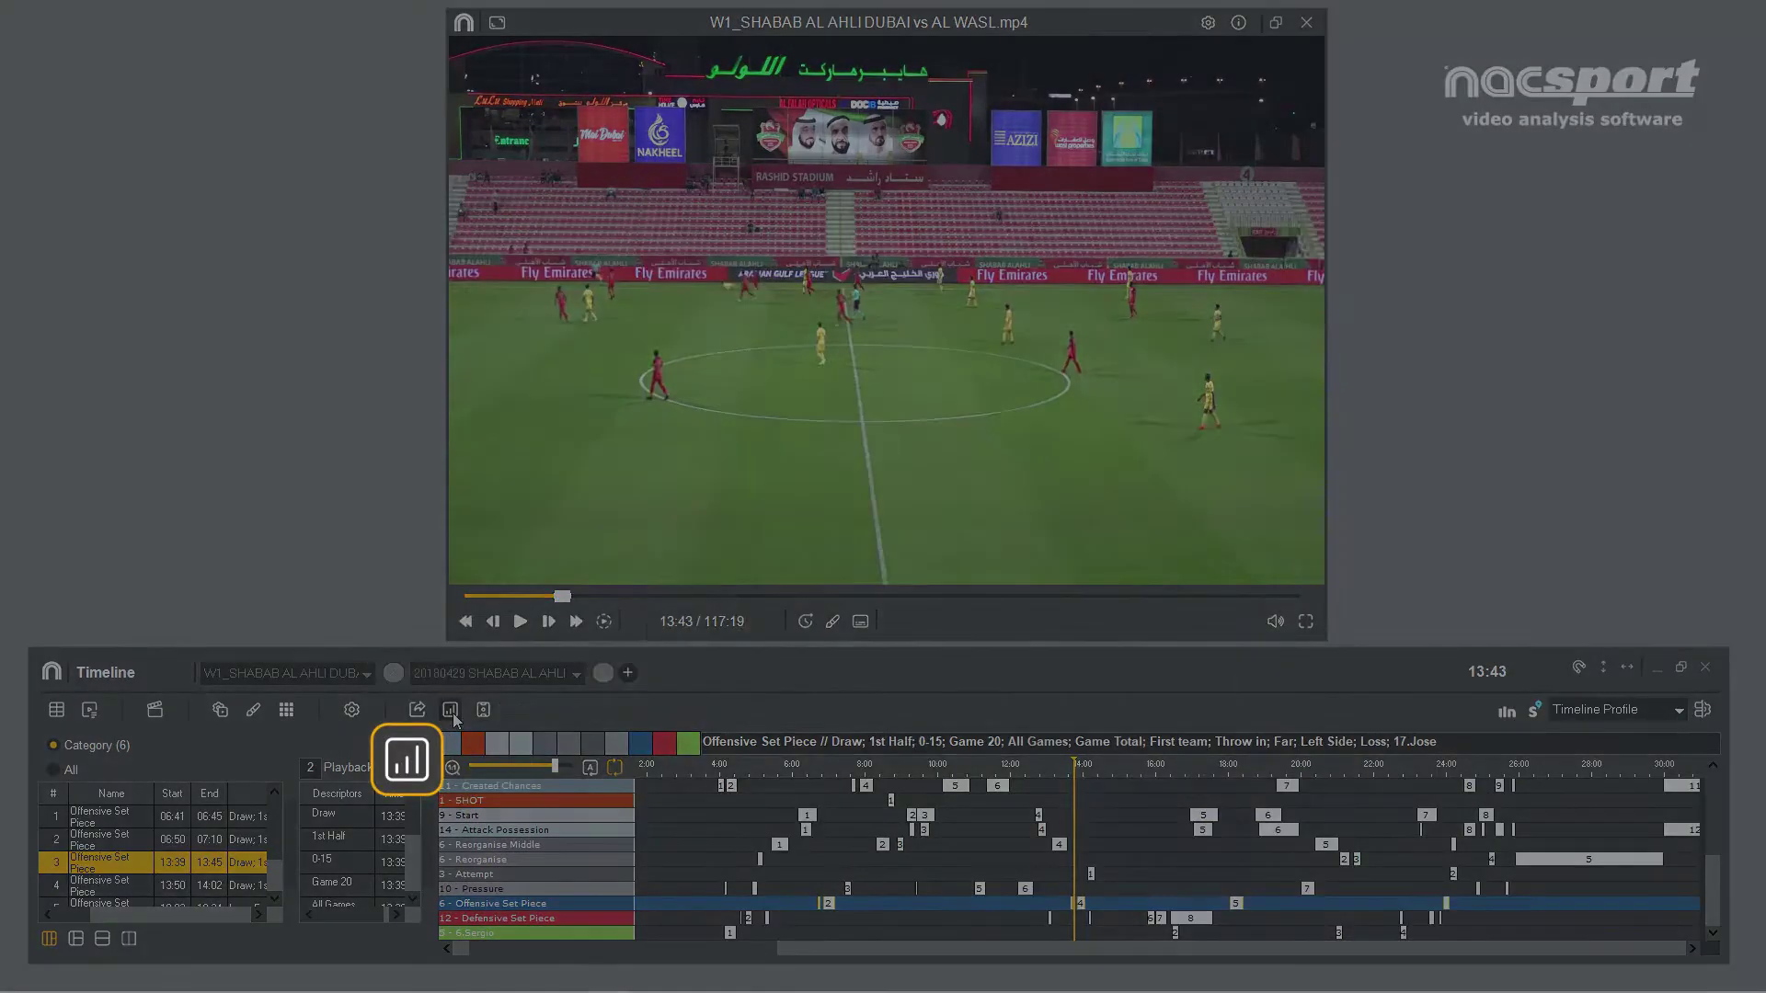
left_click(451, 713)
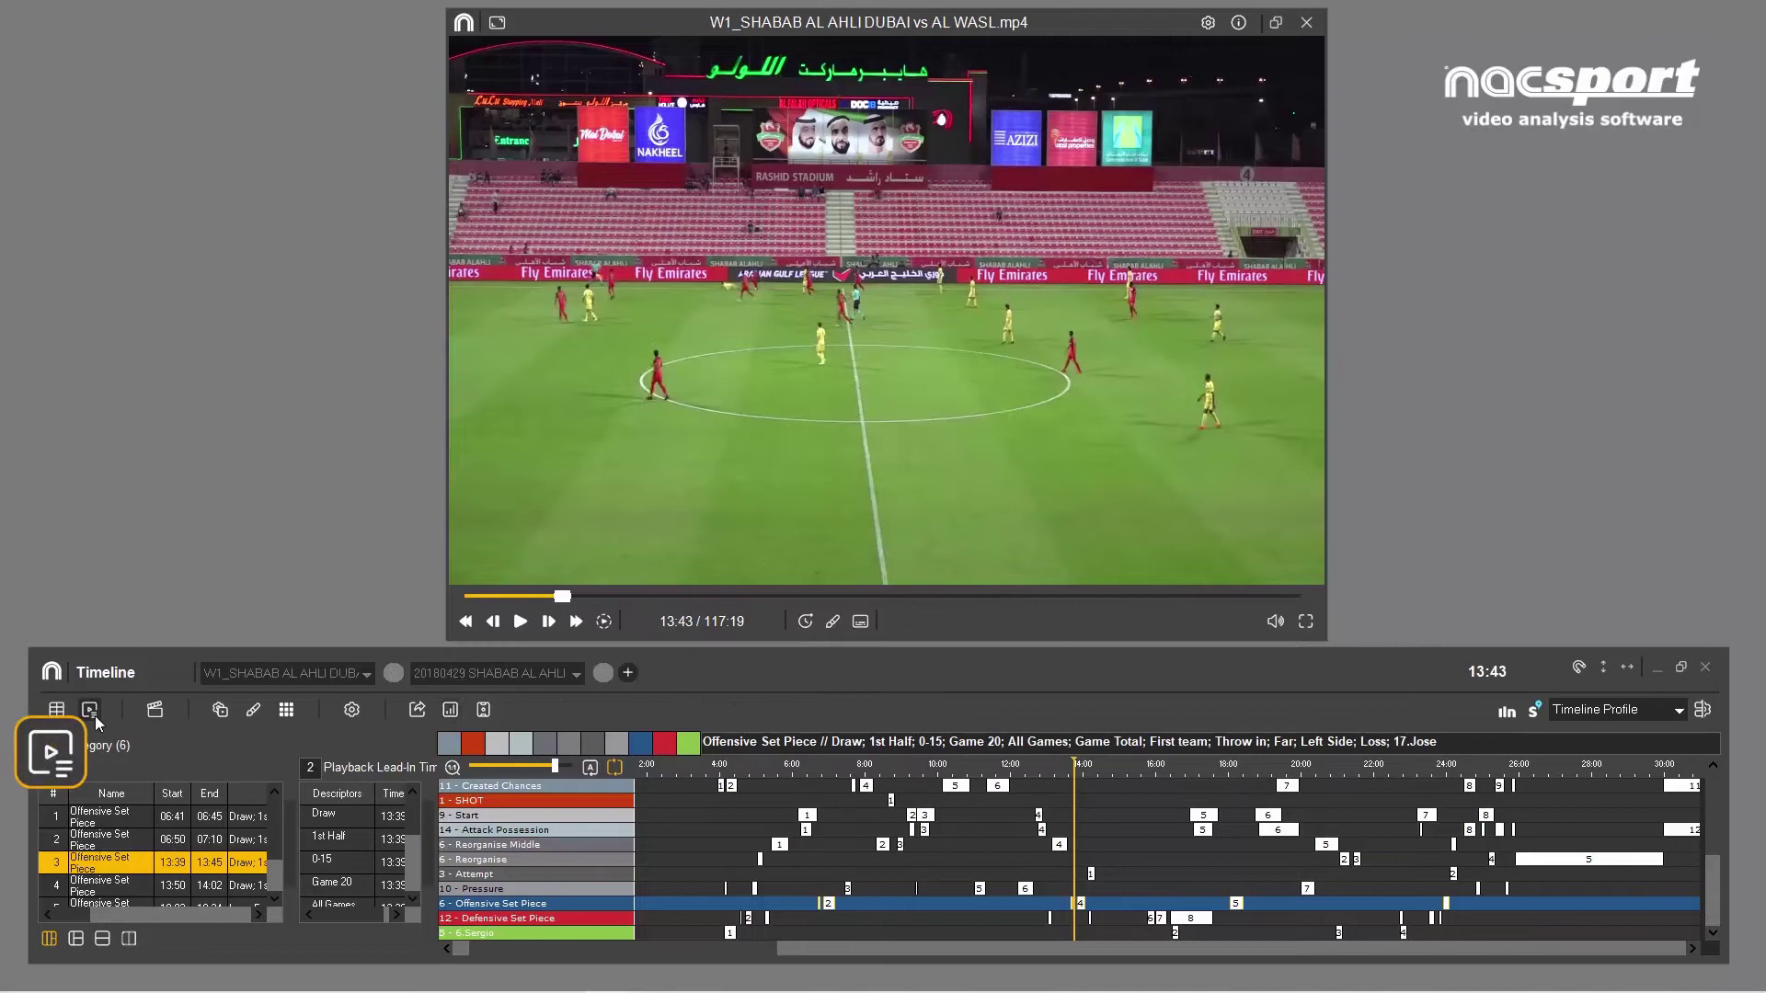
left_click(95, 718)
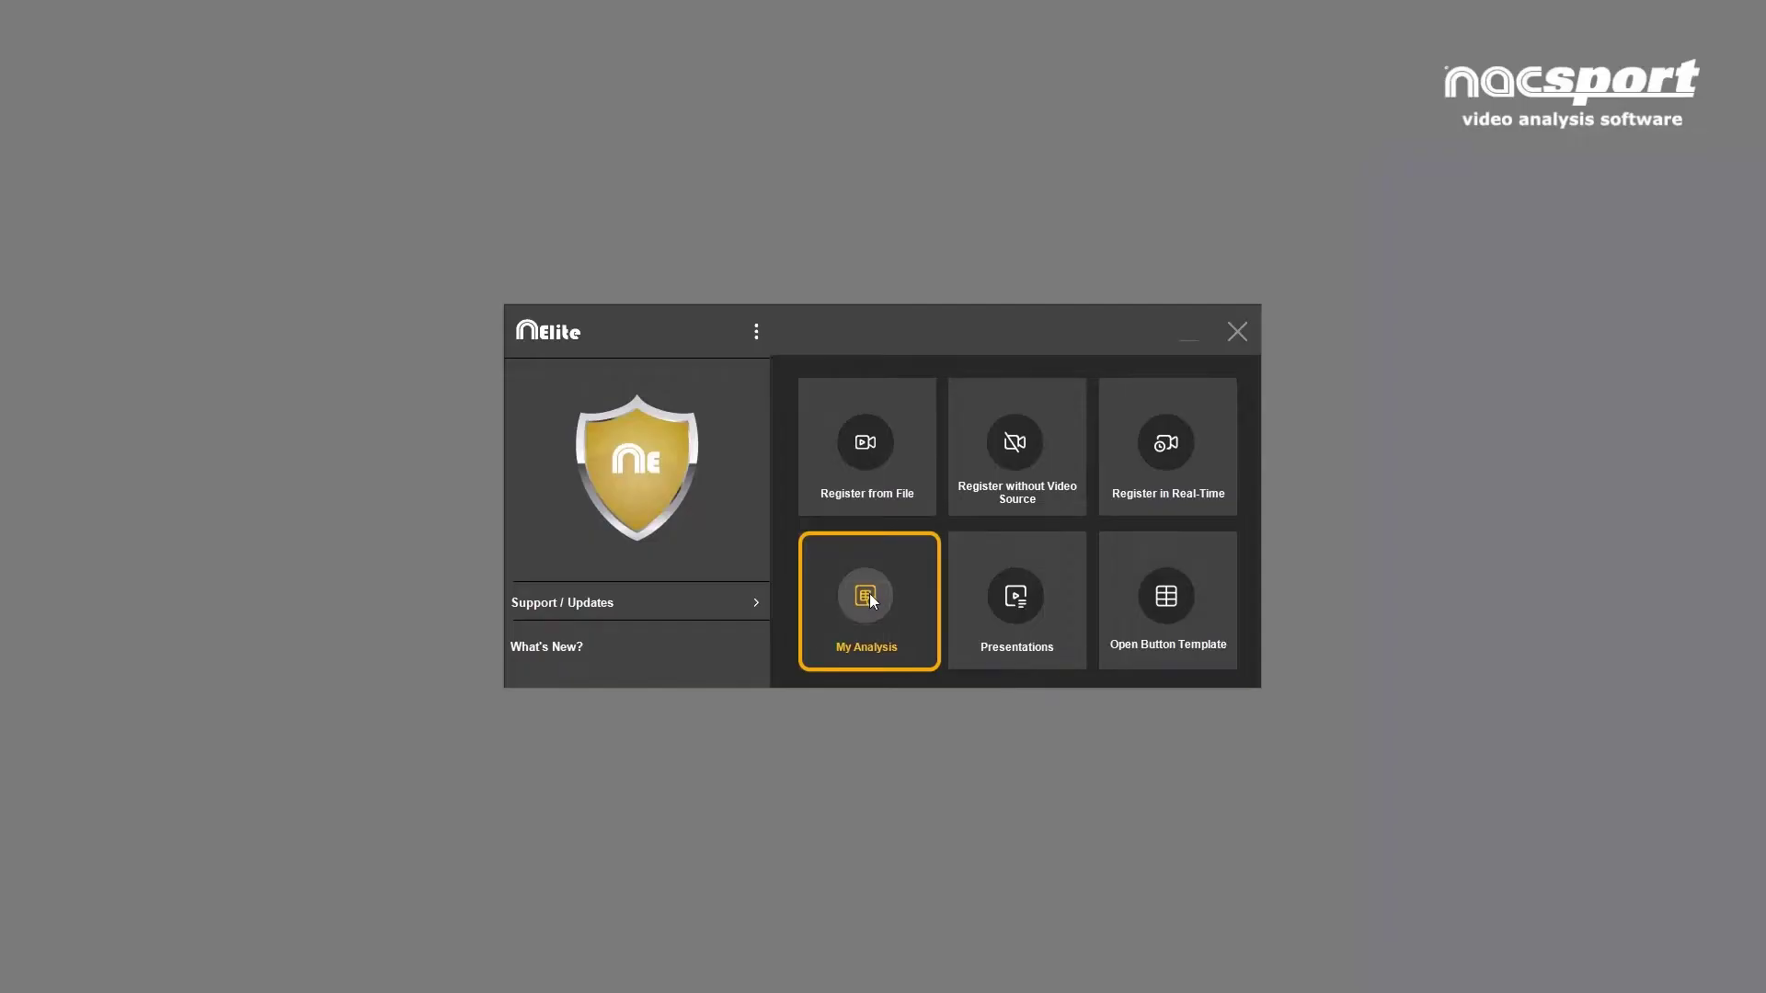
- In My Analysis, select Game1_EC_Leiden-Iraklis_2.nac and show its export formats
left_click(869, 593)
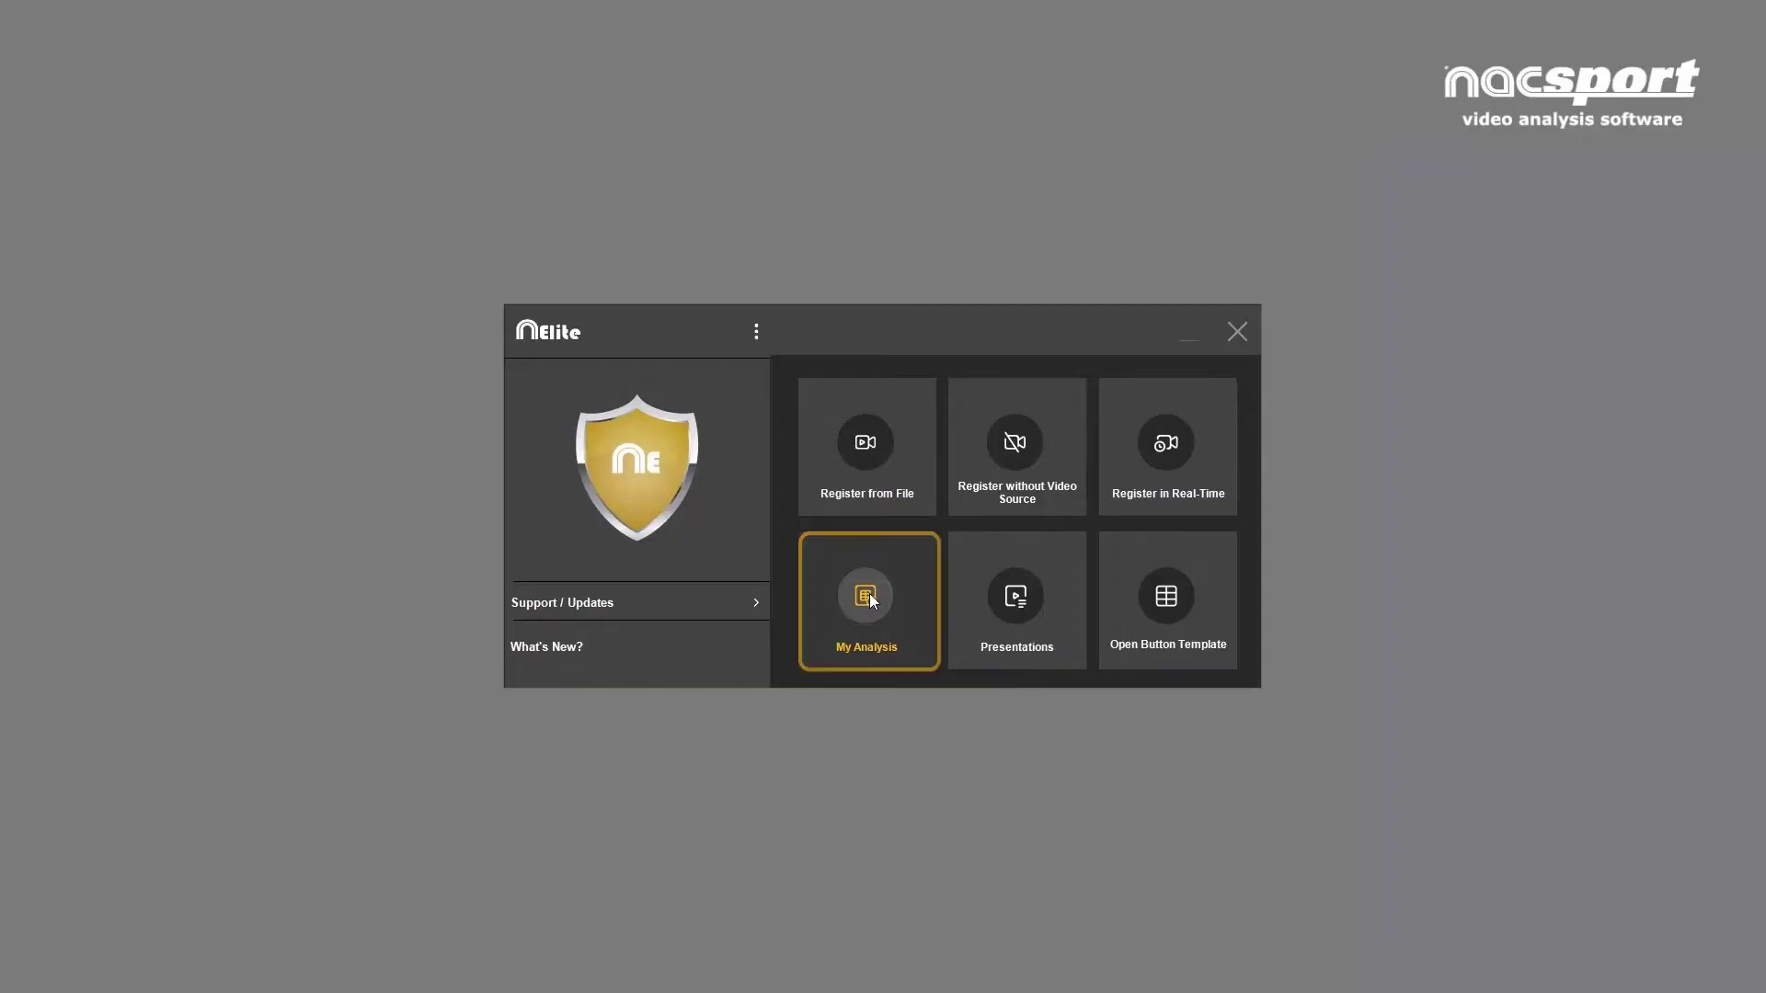
left_click(866, 368)
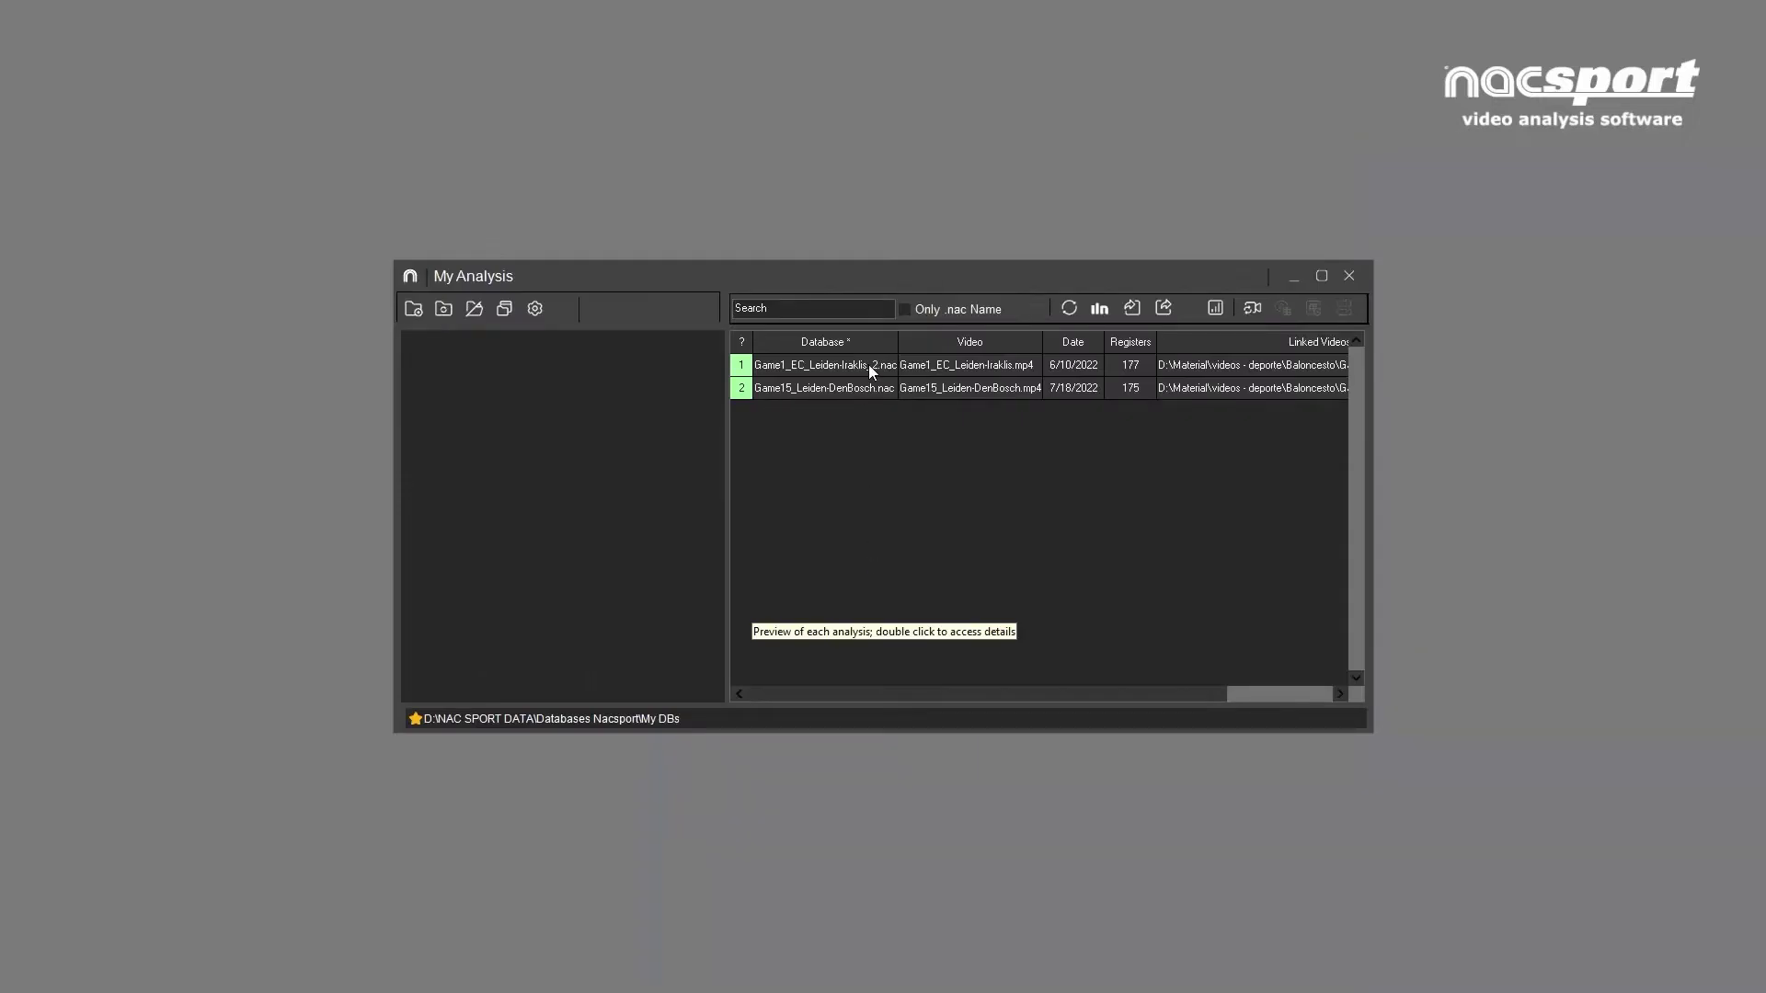
left_click(1164, 308)
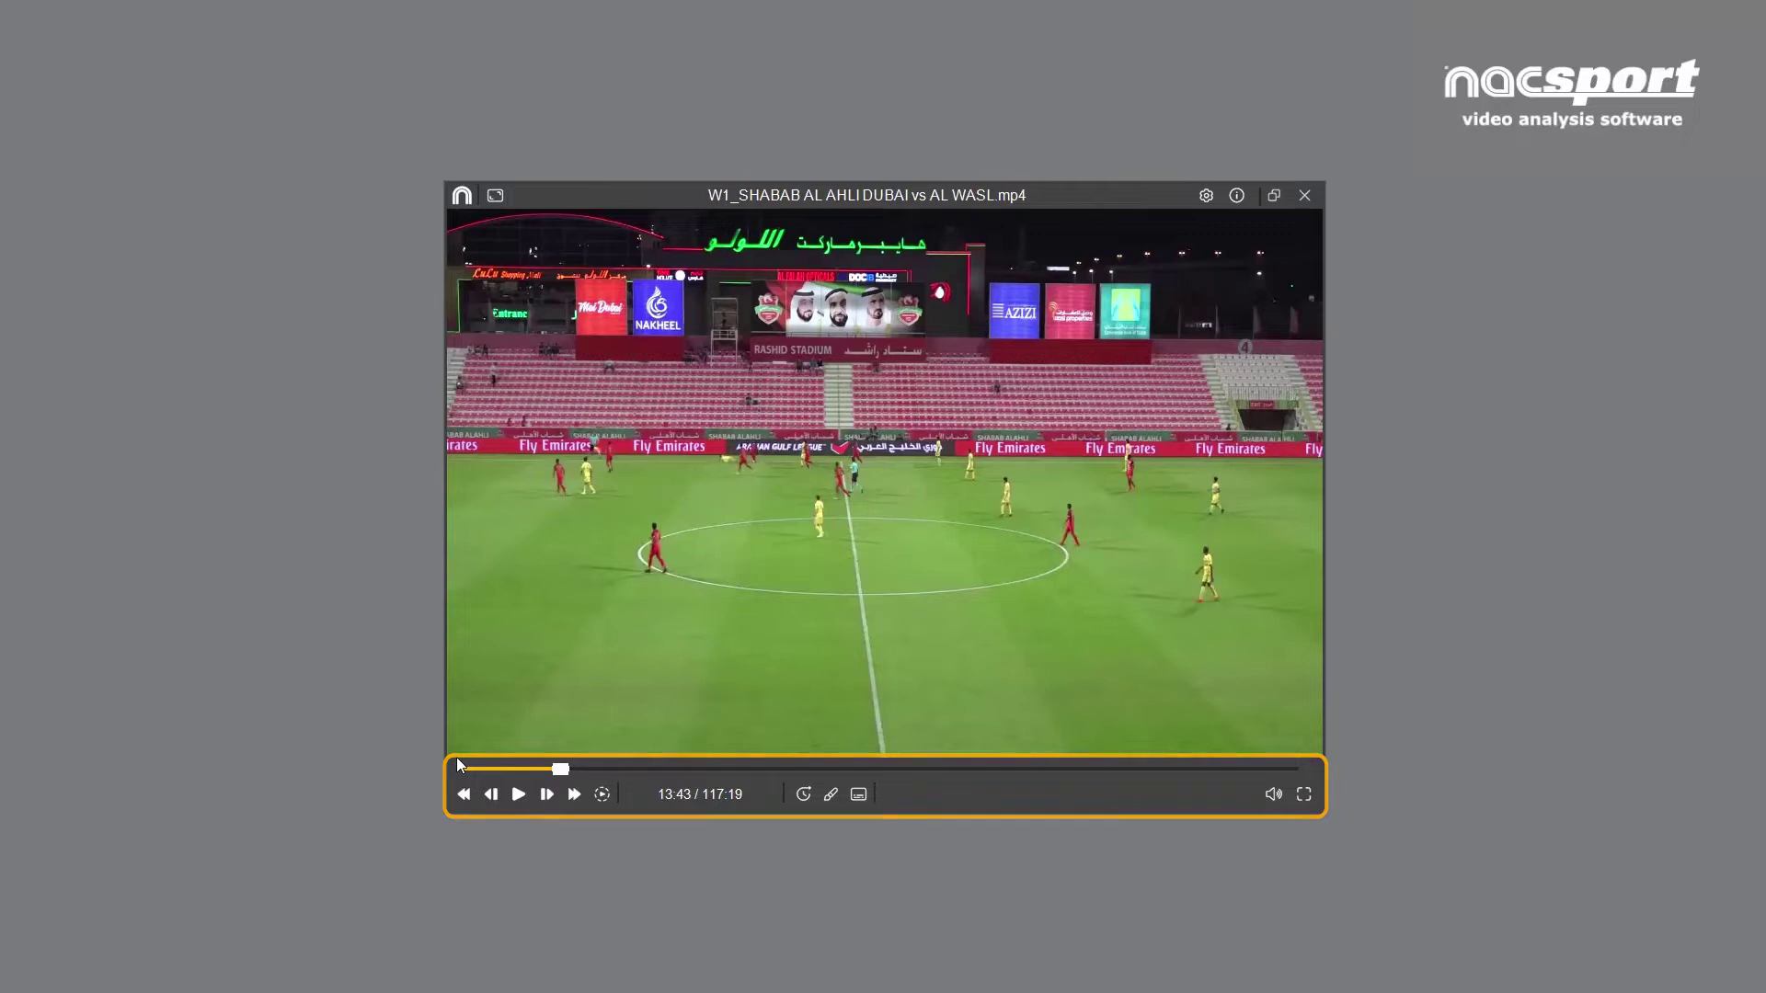
- Play the match from 13:43, pausing and resuming with Space and the Play/Pause button
left_click(520, 793)
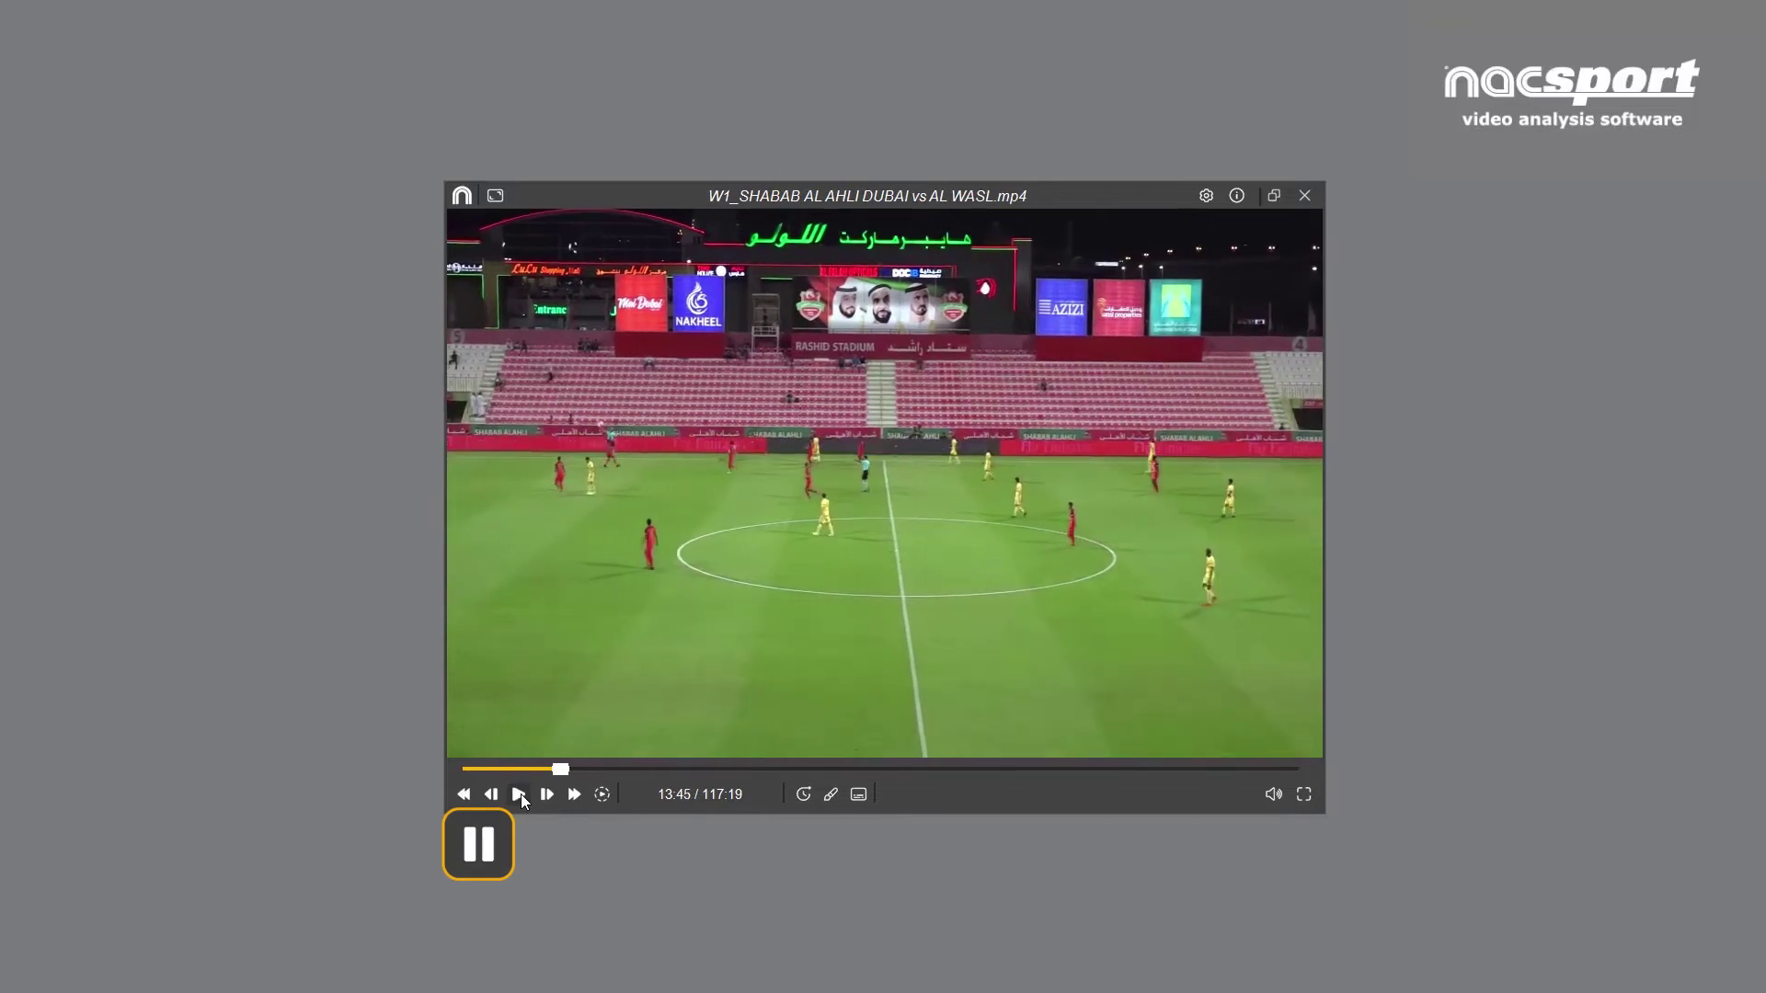
left_click(520, 793)
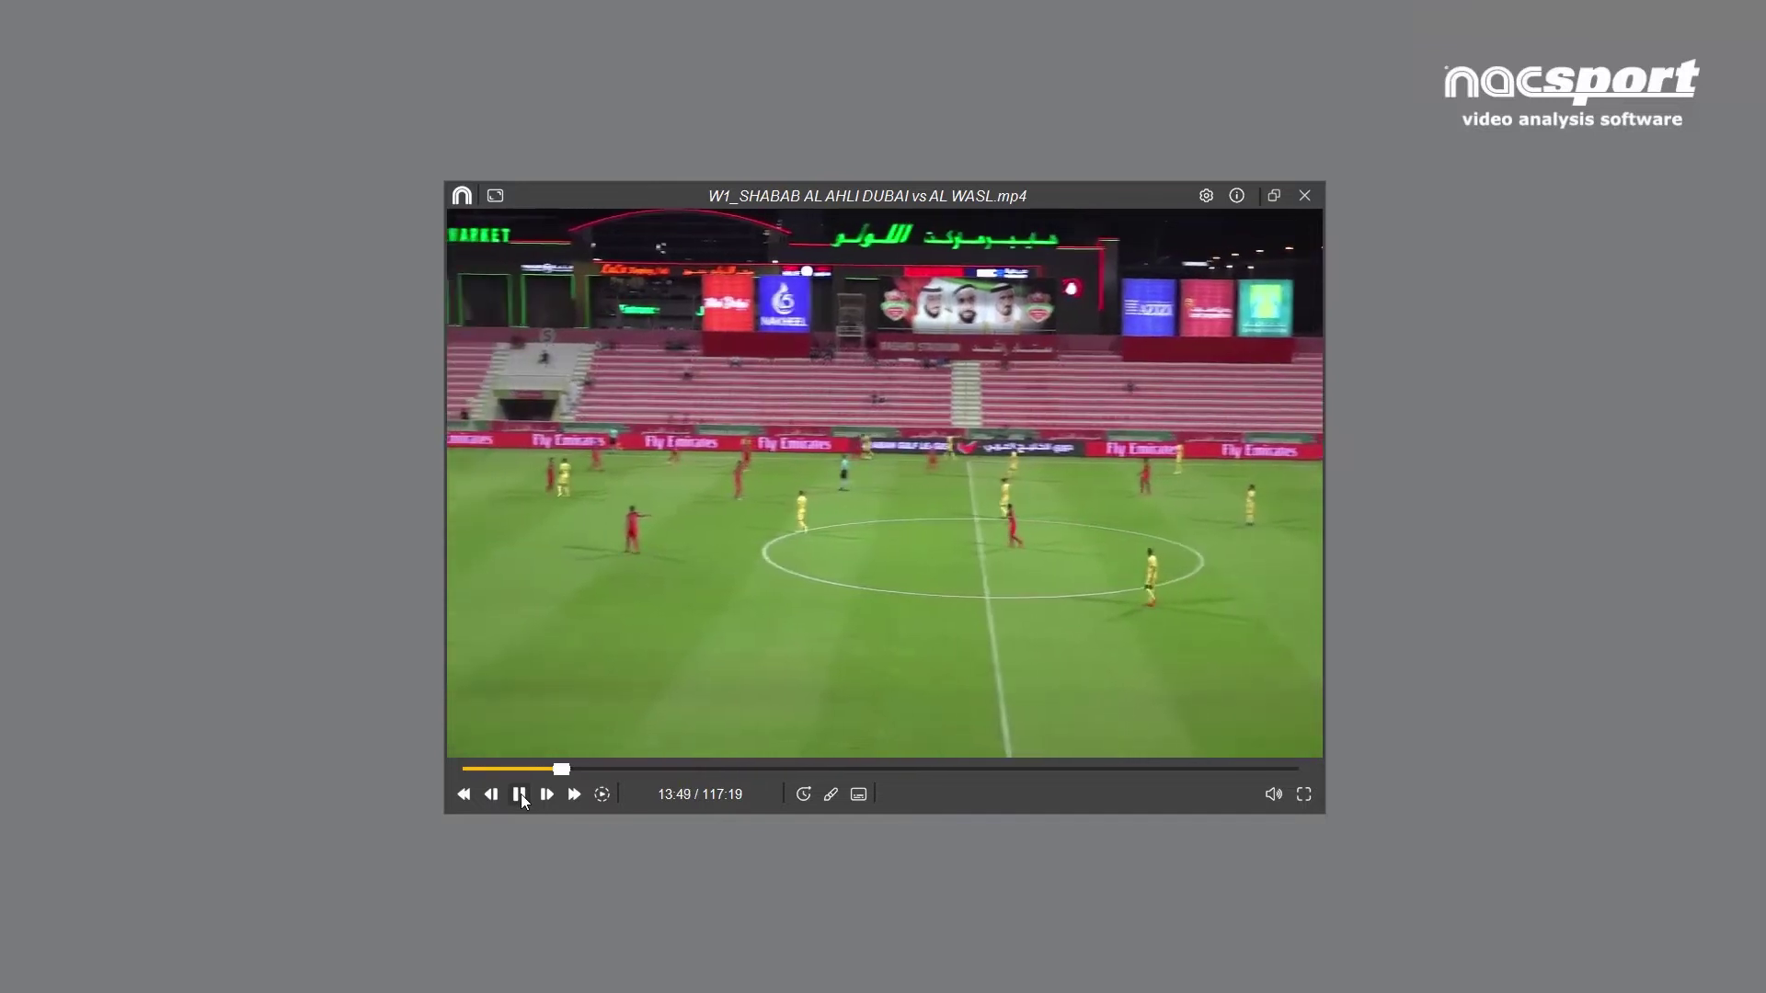
key("space")
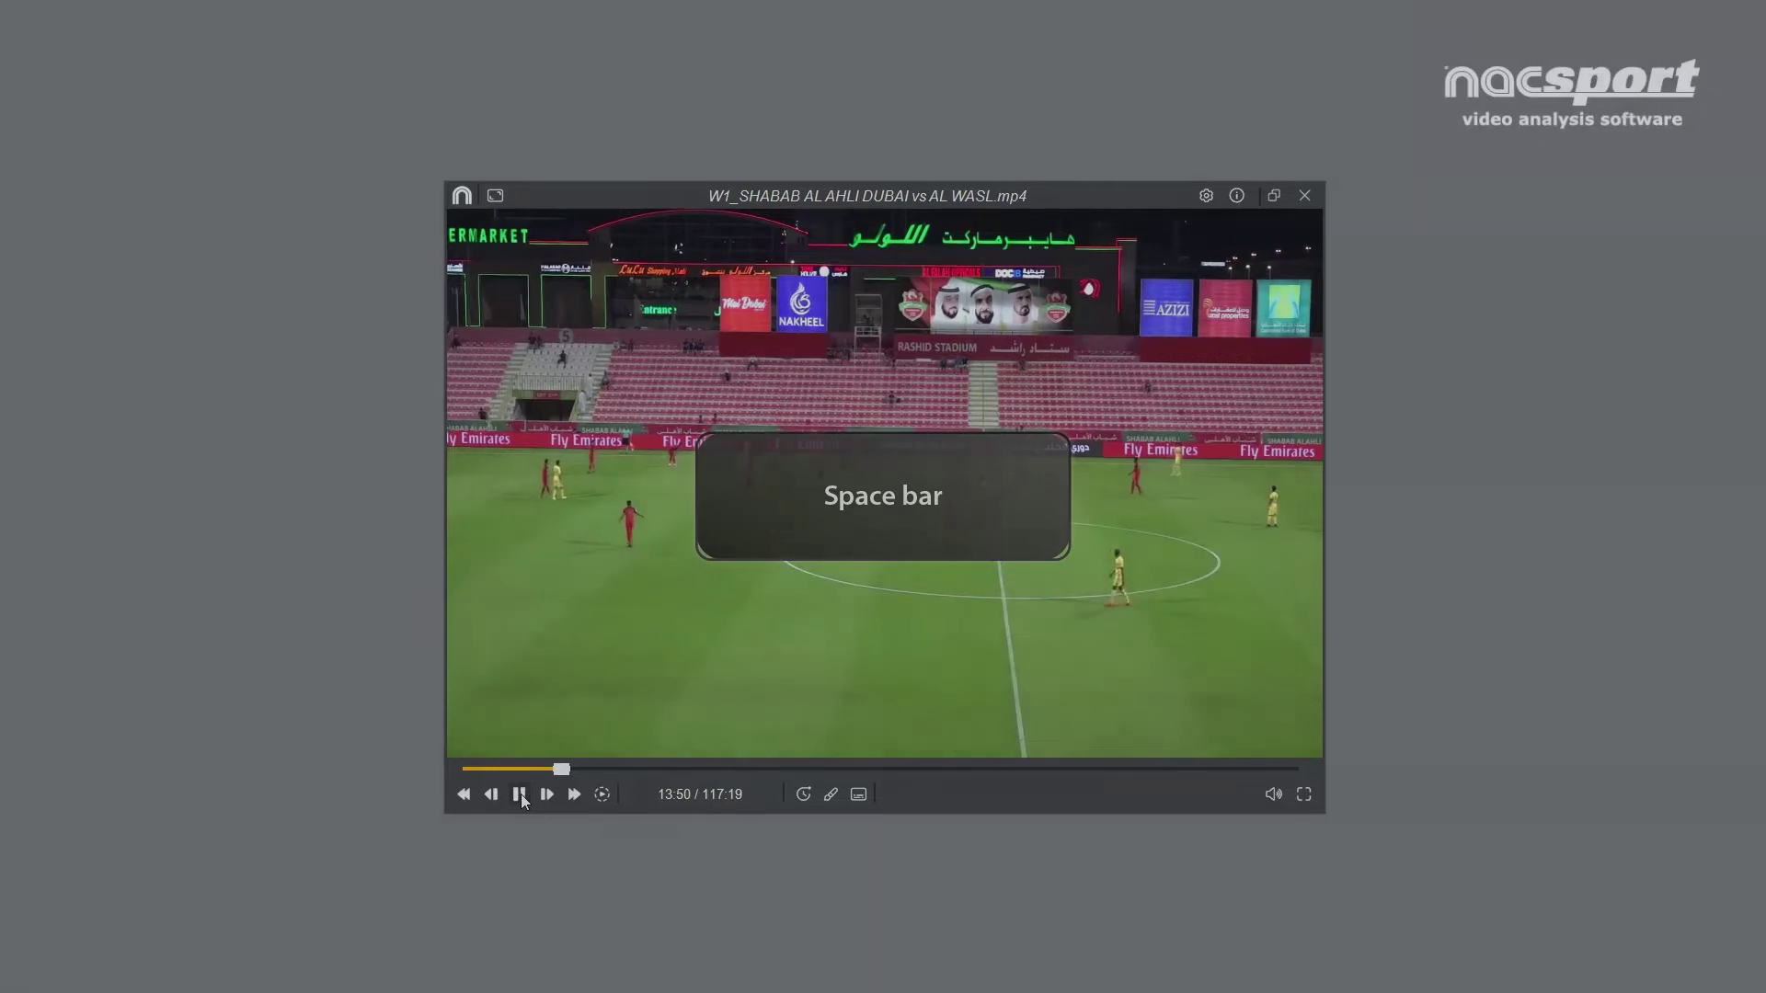
left_click(520, 795)
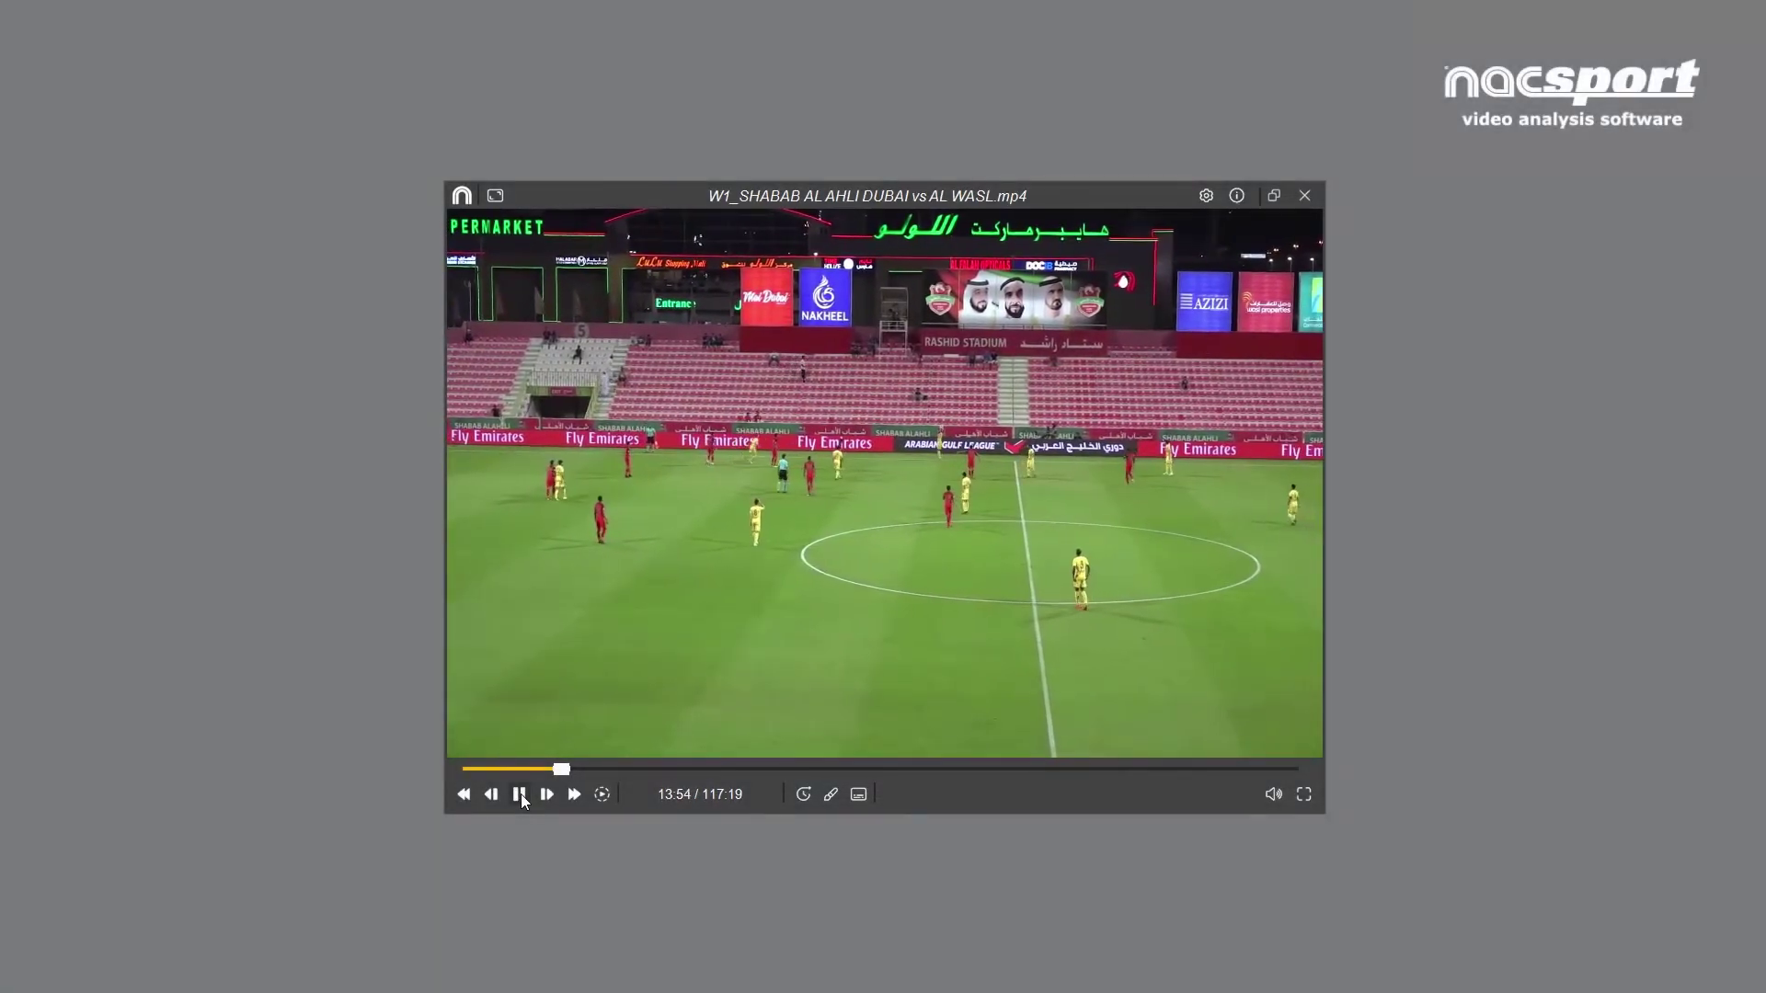
- Resume playback and fast-forward the match up to 5x speed
left_click(520, 794)
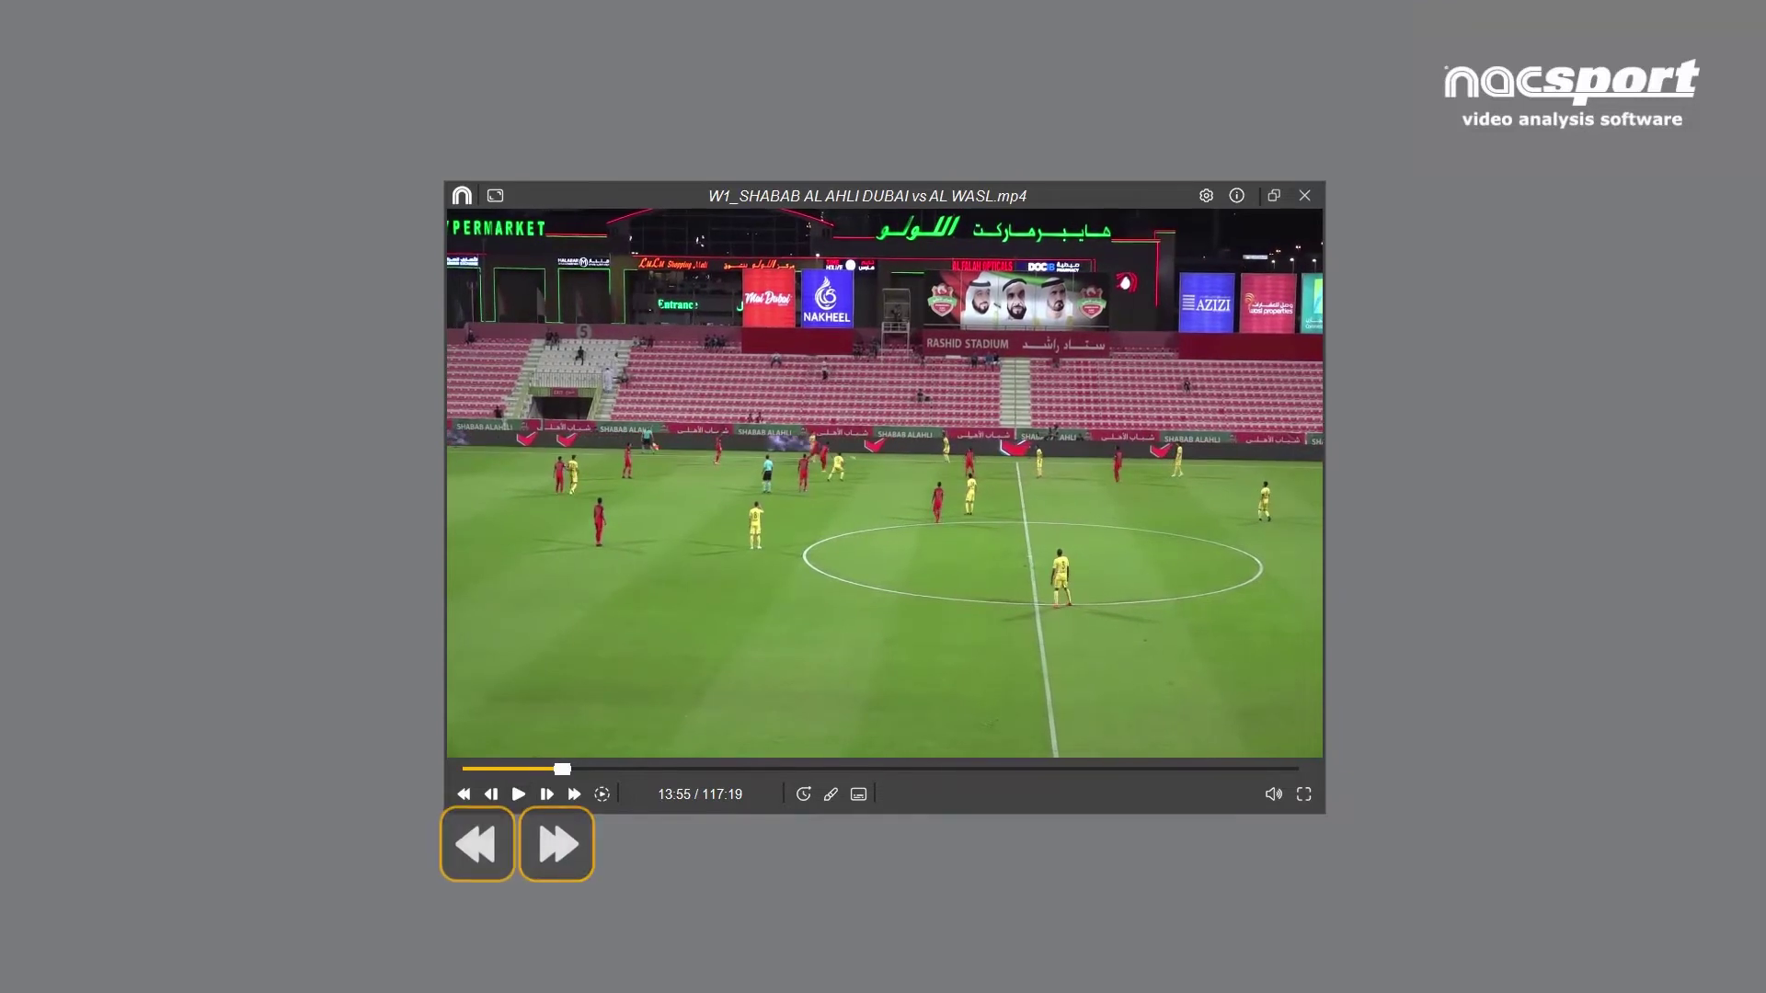
key("space")
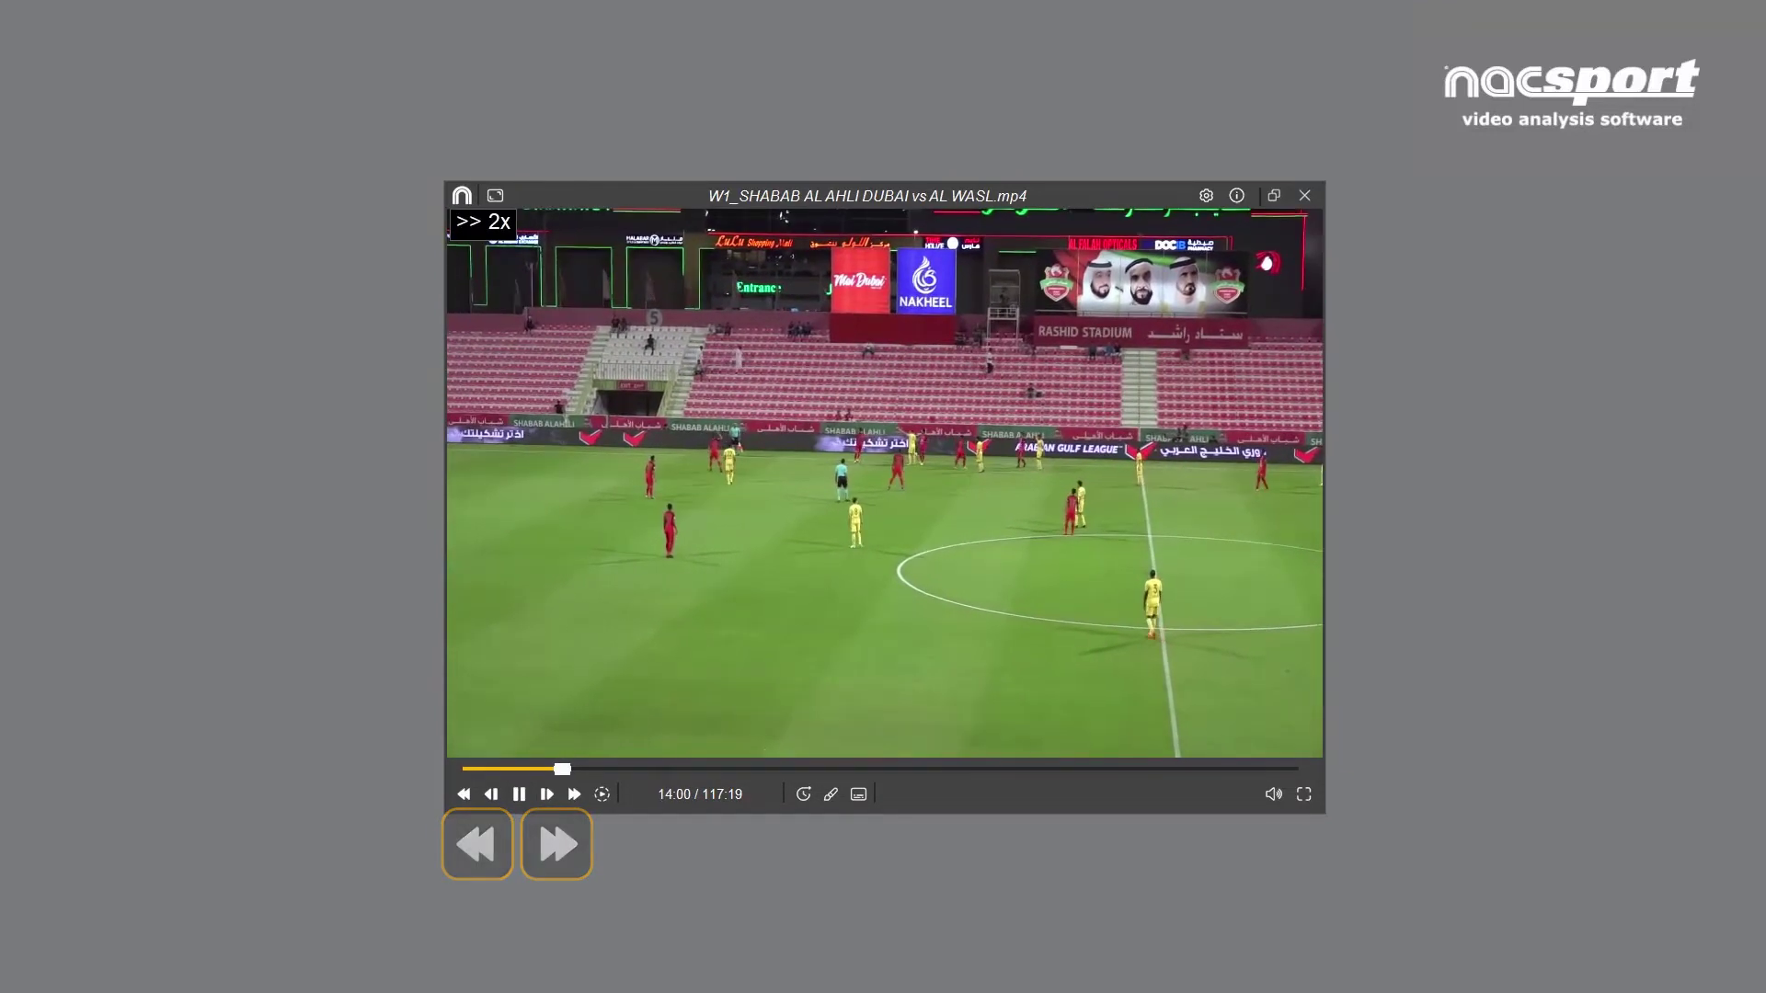
key("Right")
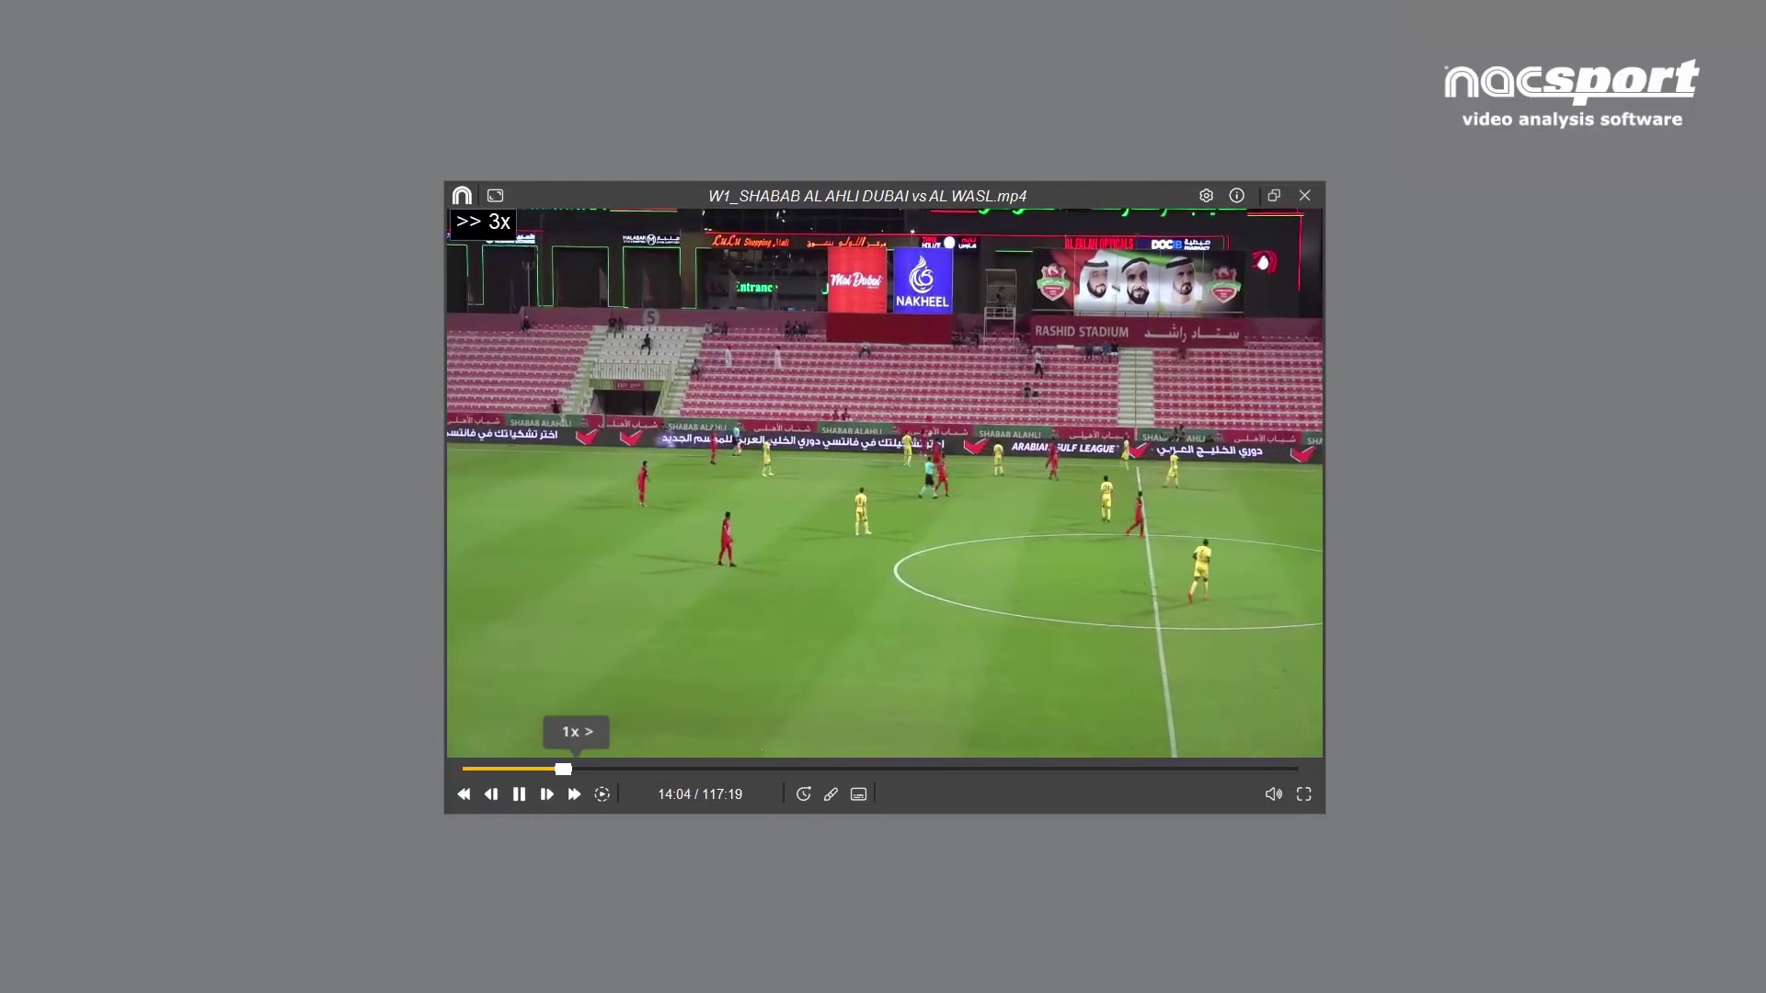
key("Right")
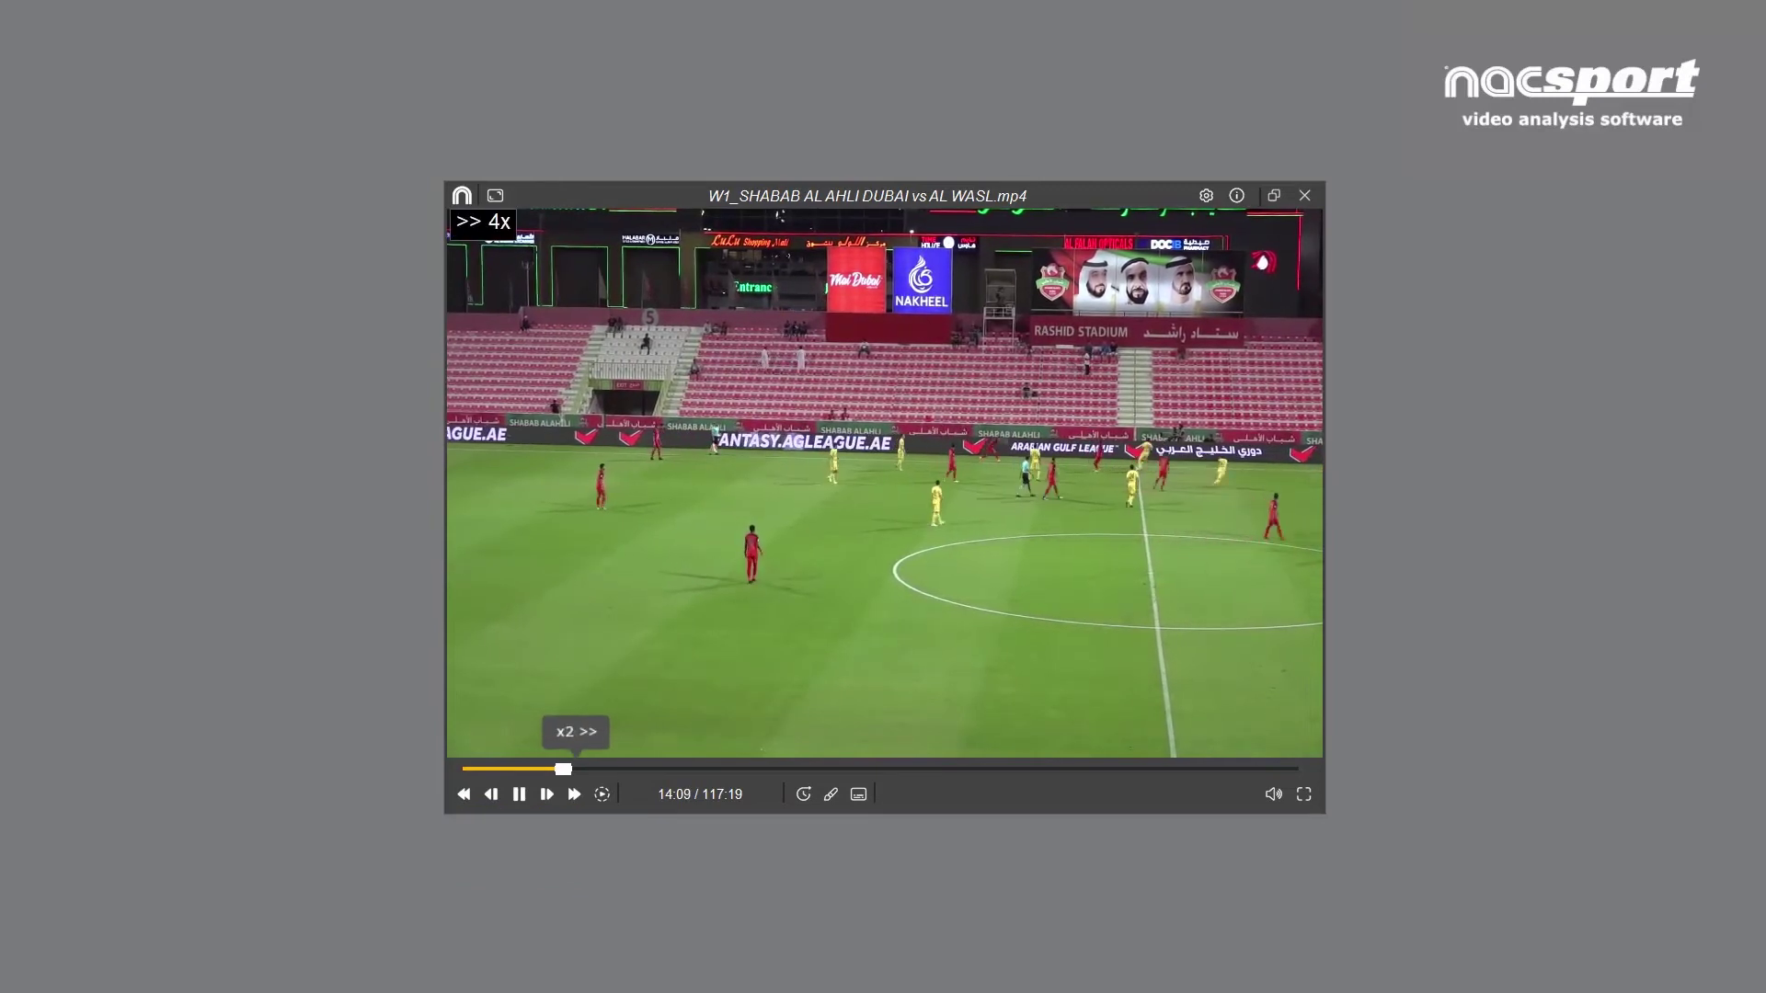
key("Right")
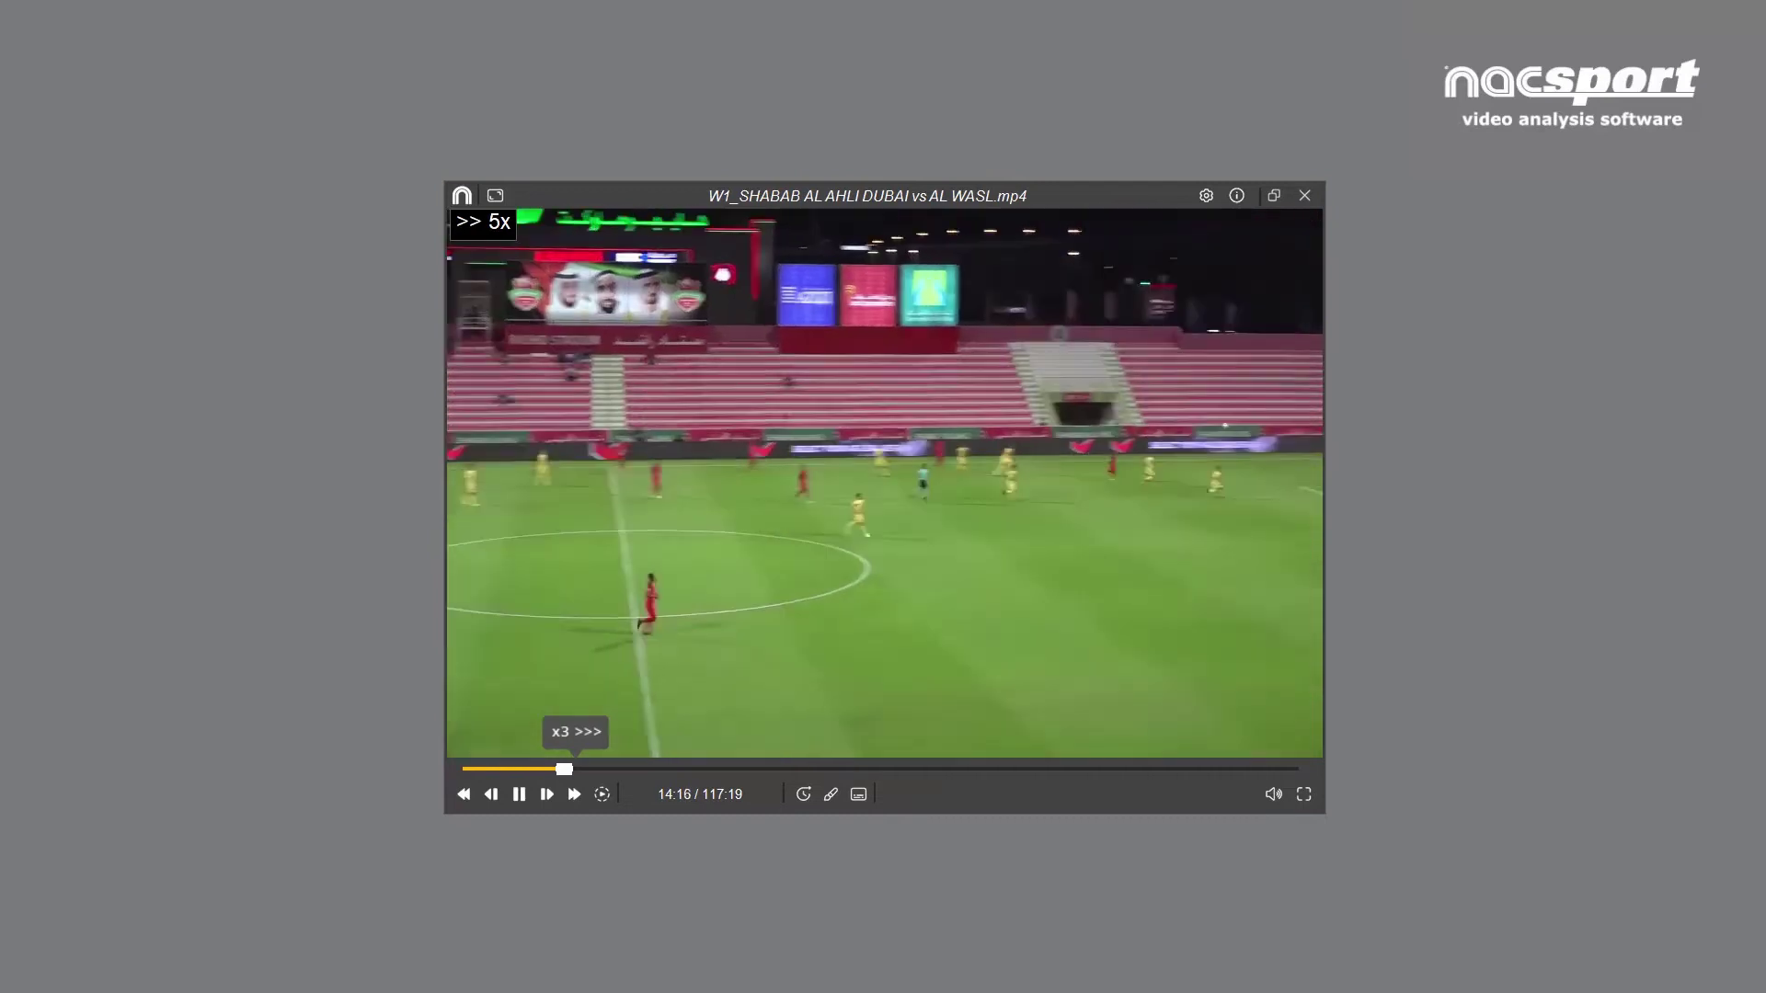
- Play the match in reverse at increasing speed, then pause at 14:06
key("Left")
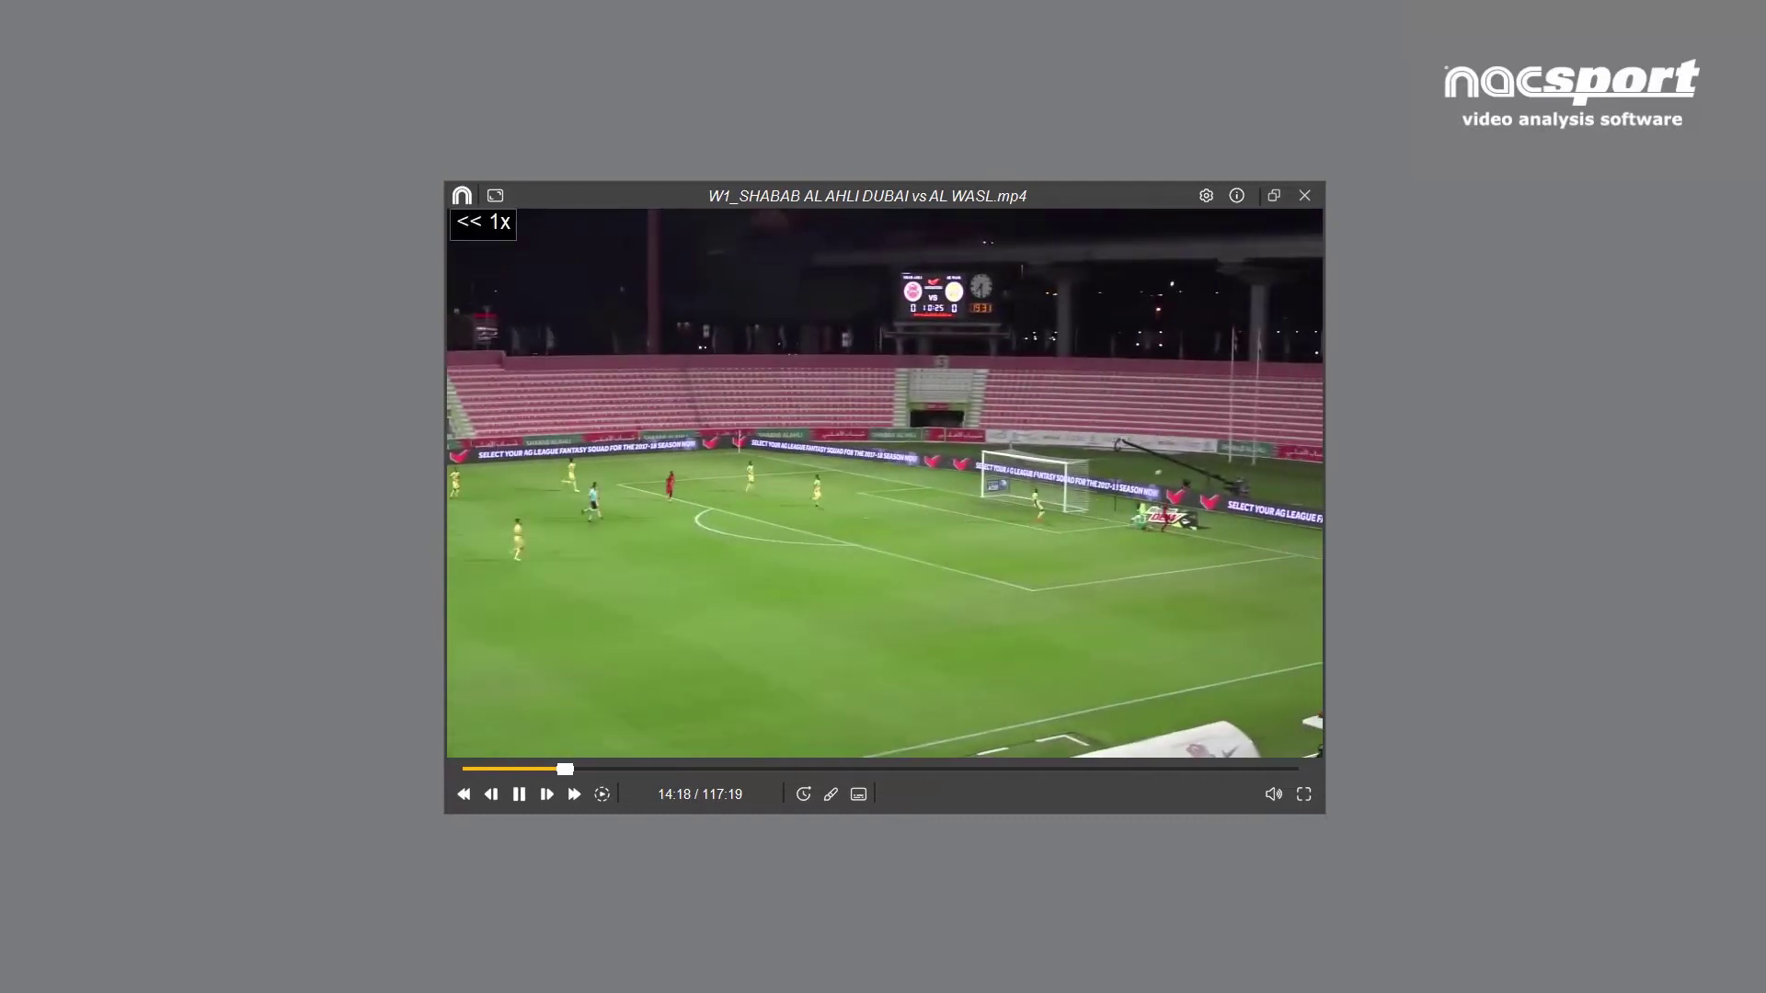
key("Left")
key("Left")
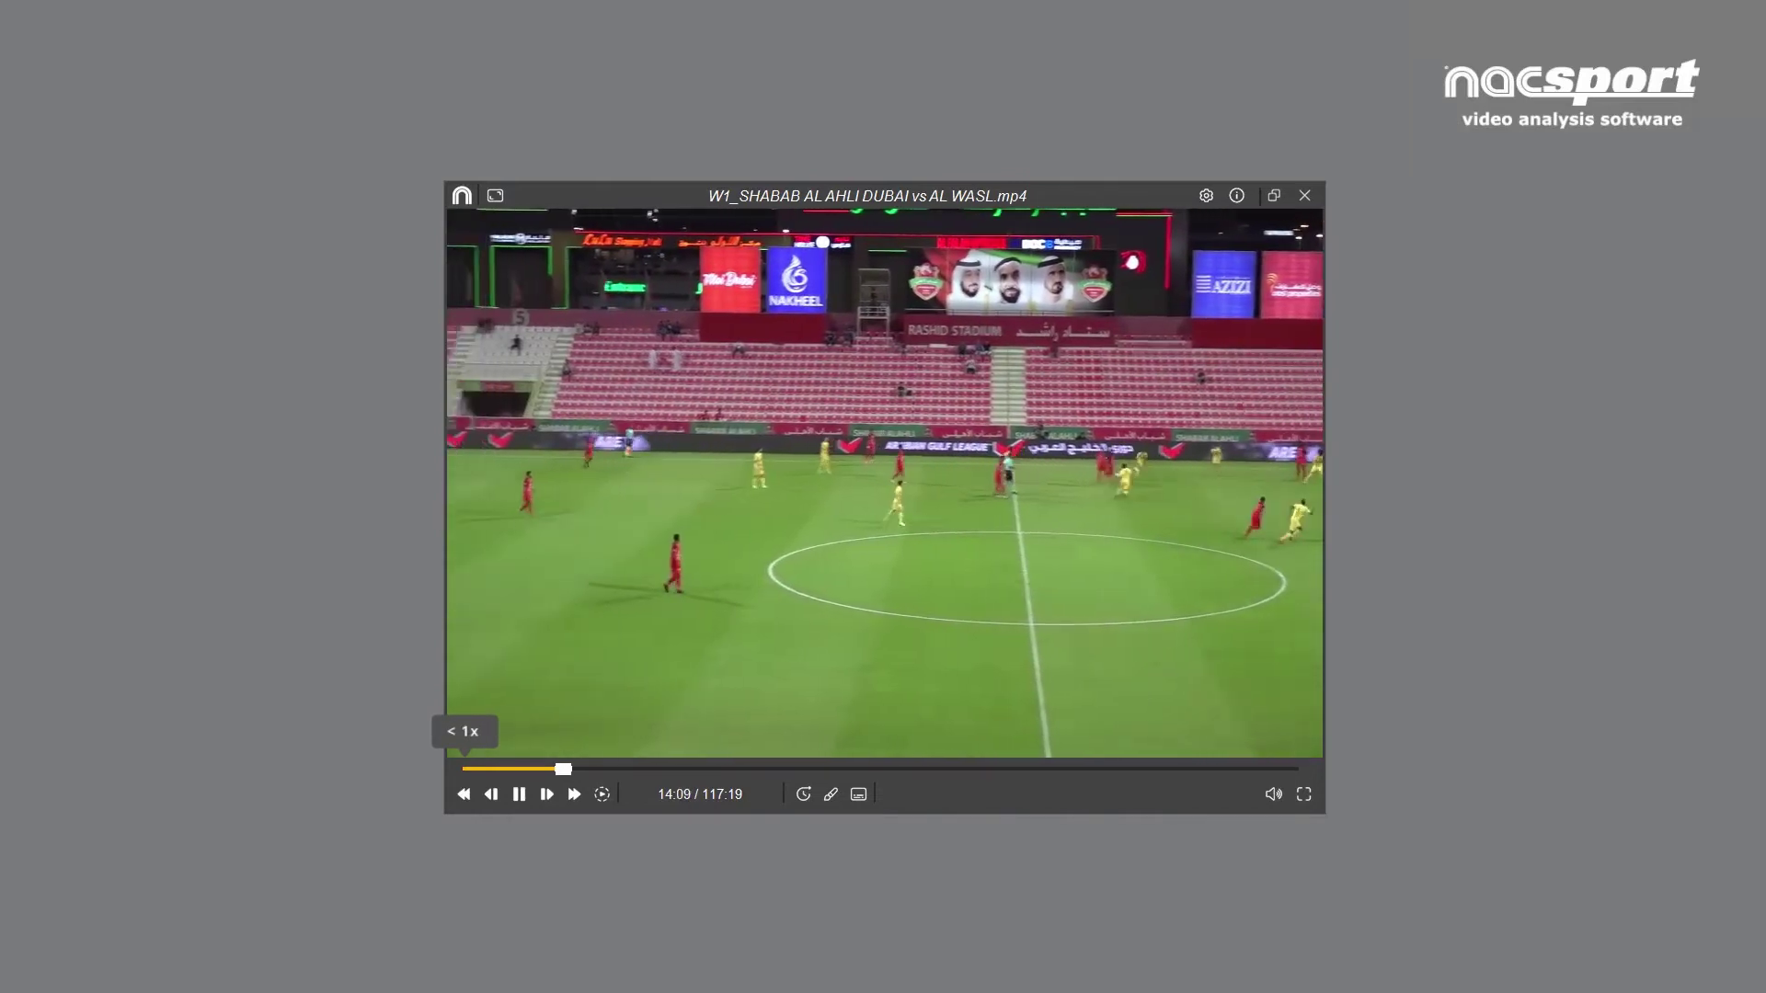
key("v")
key("b")
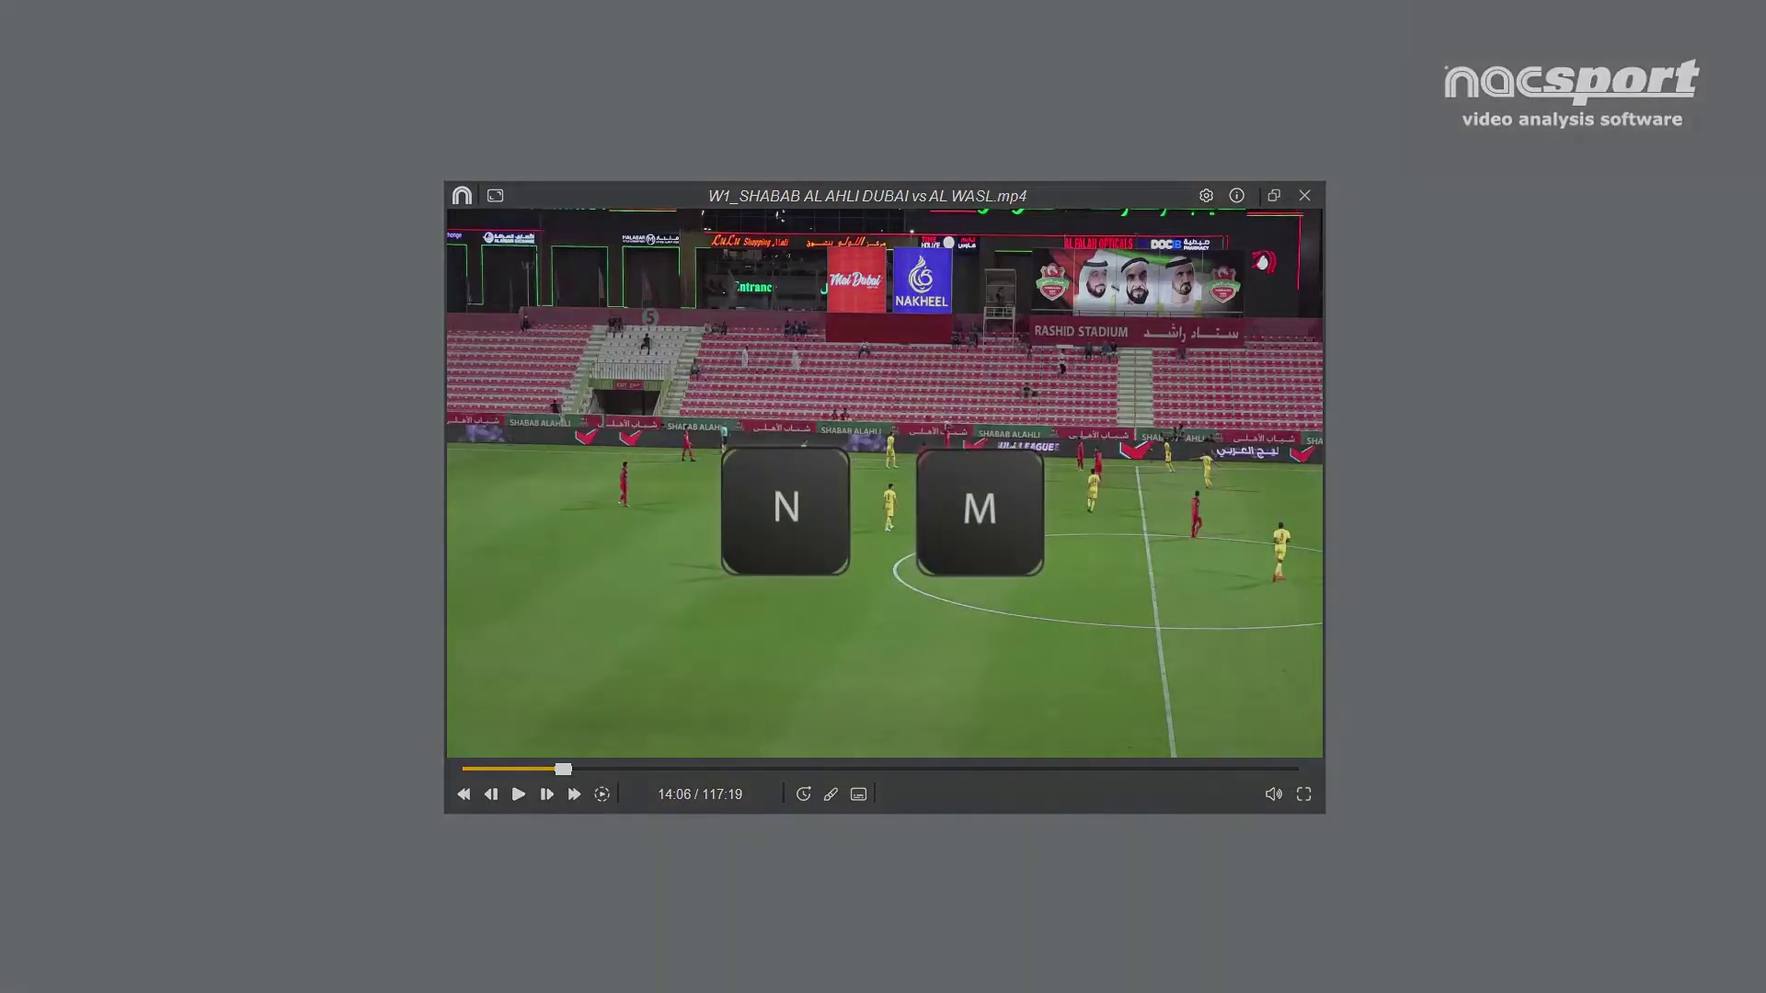
- Advance one frame with M, then drag the progress bar forward to 28:34
key("m")
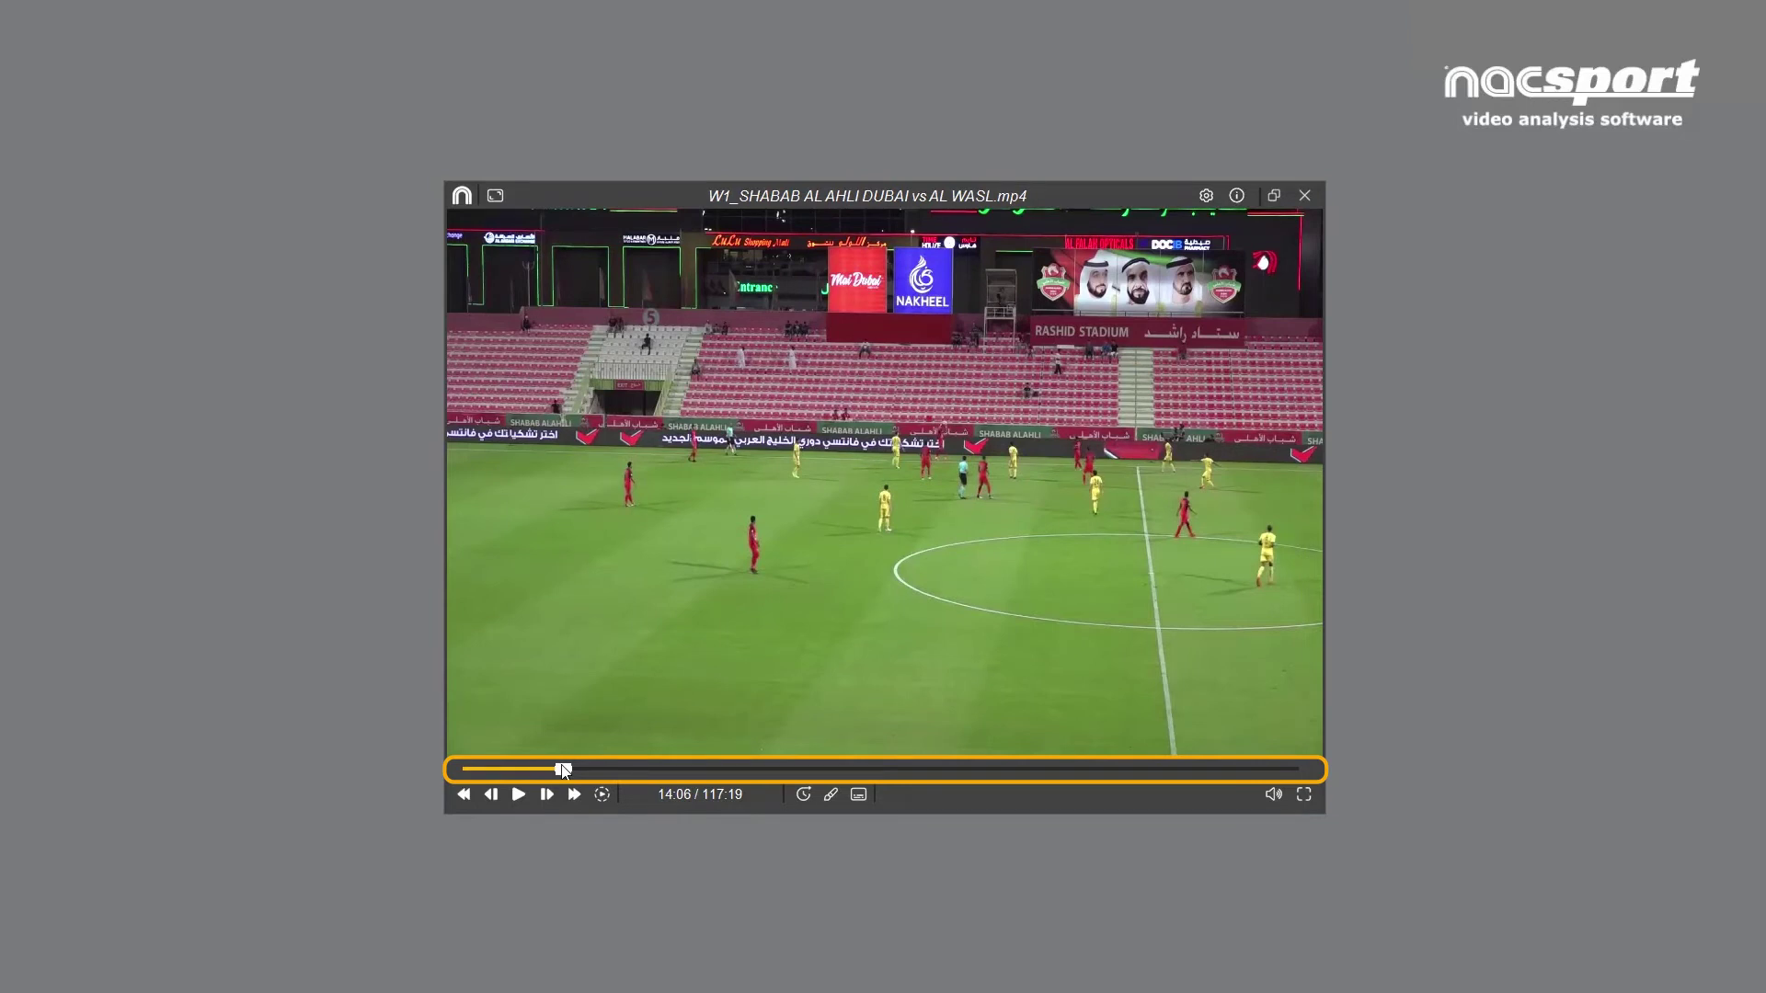
left_click_drag(563, 771, 668, 772)
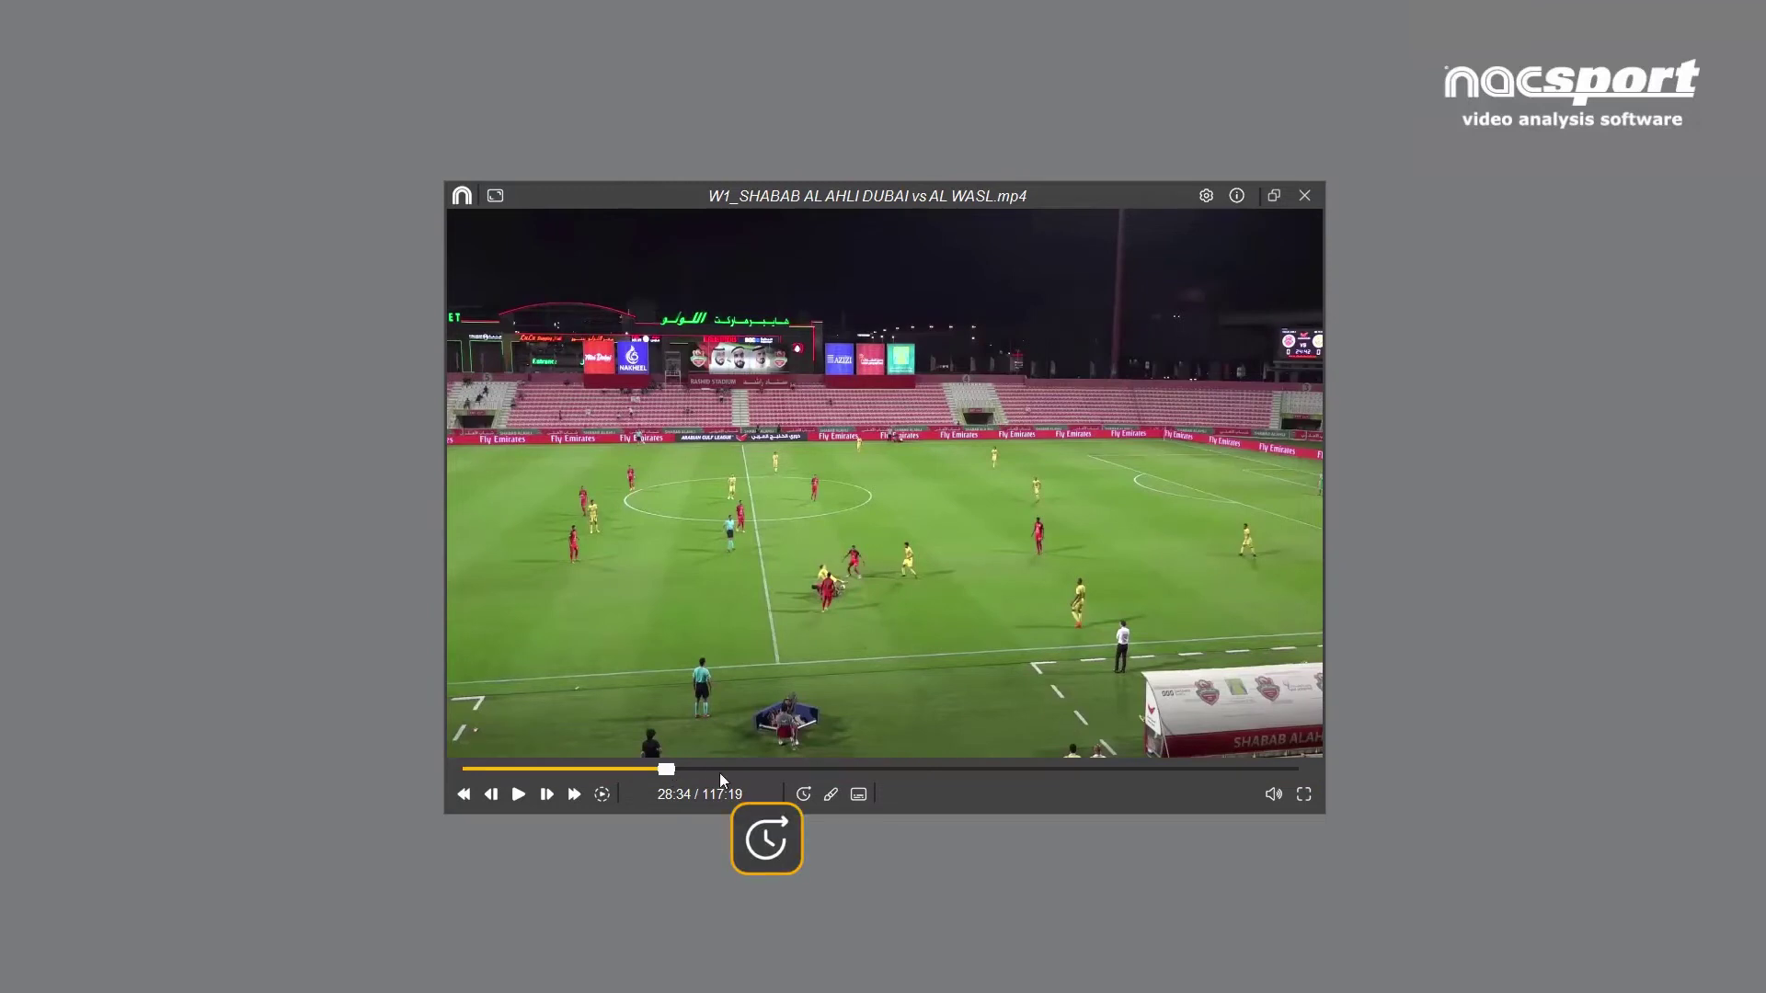
- Jump back to 14:22 with Go to Time and resume playback
left_click(803, 795)
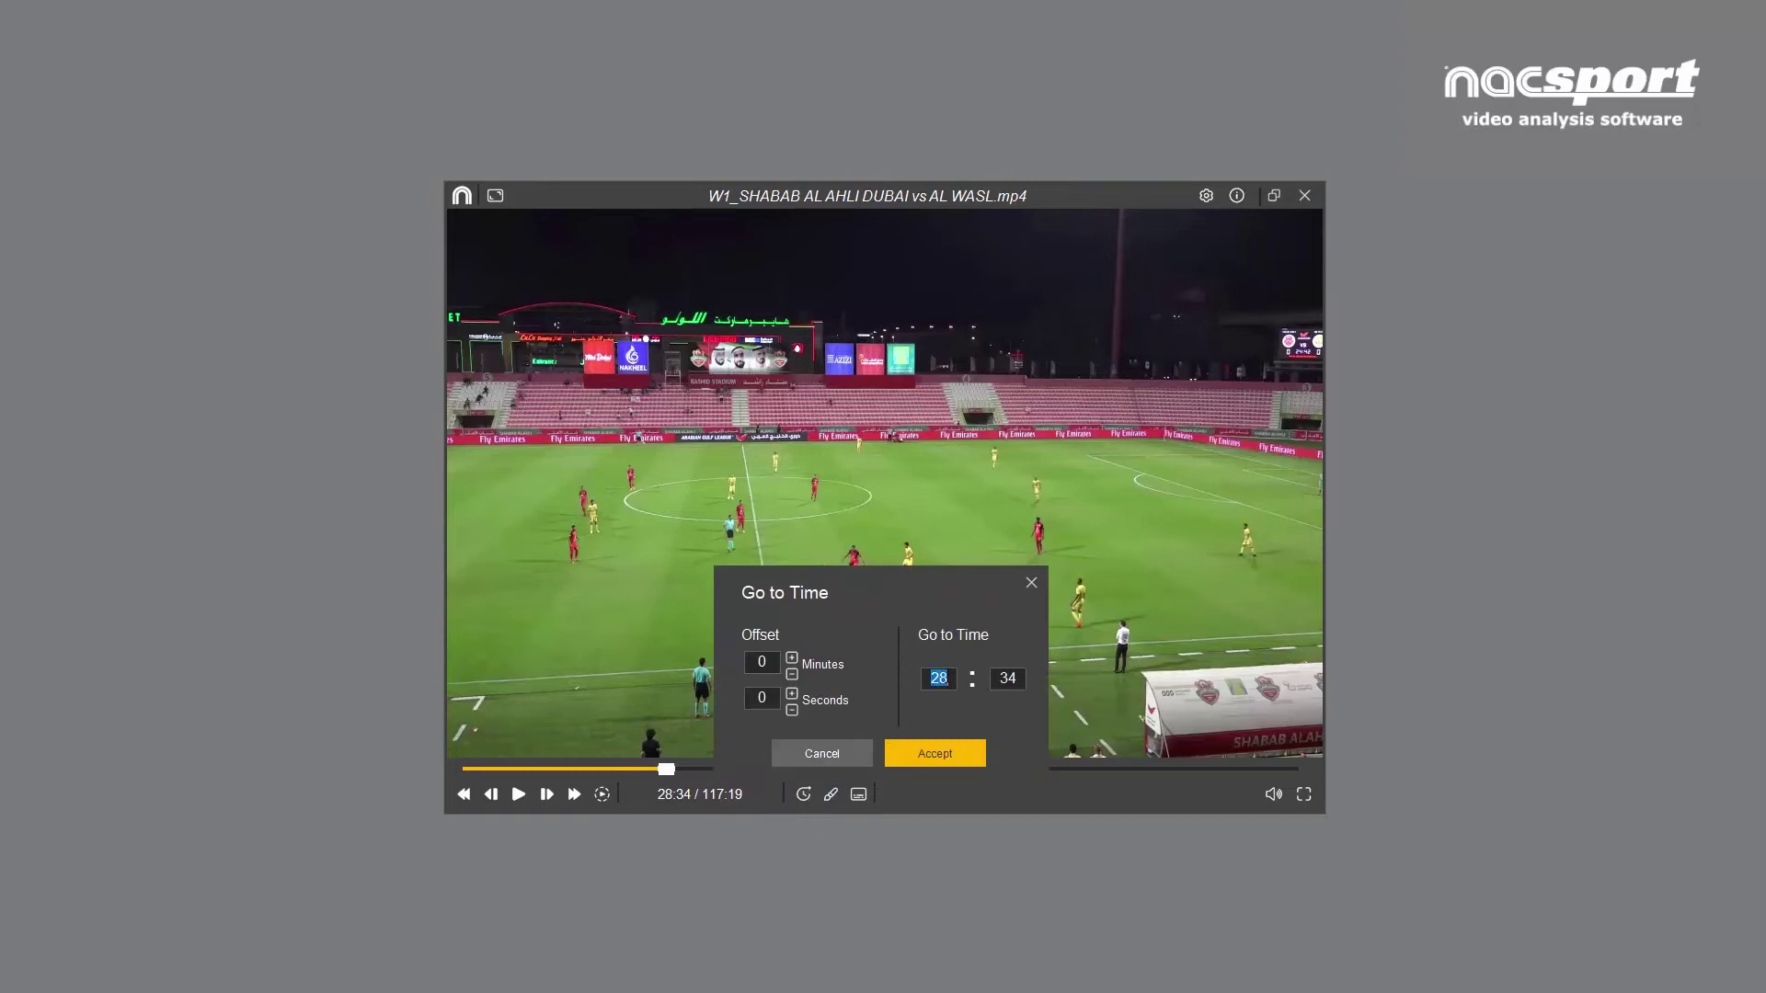
left_click(1008, 678)
left_click(936, 754)
left_click(1031, 583)
key("space")
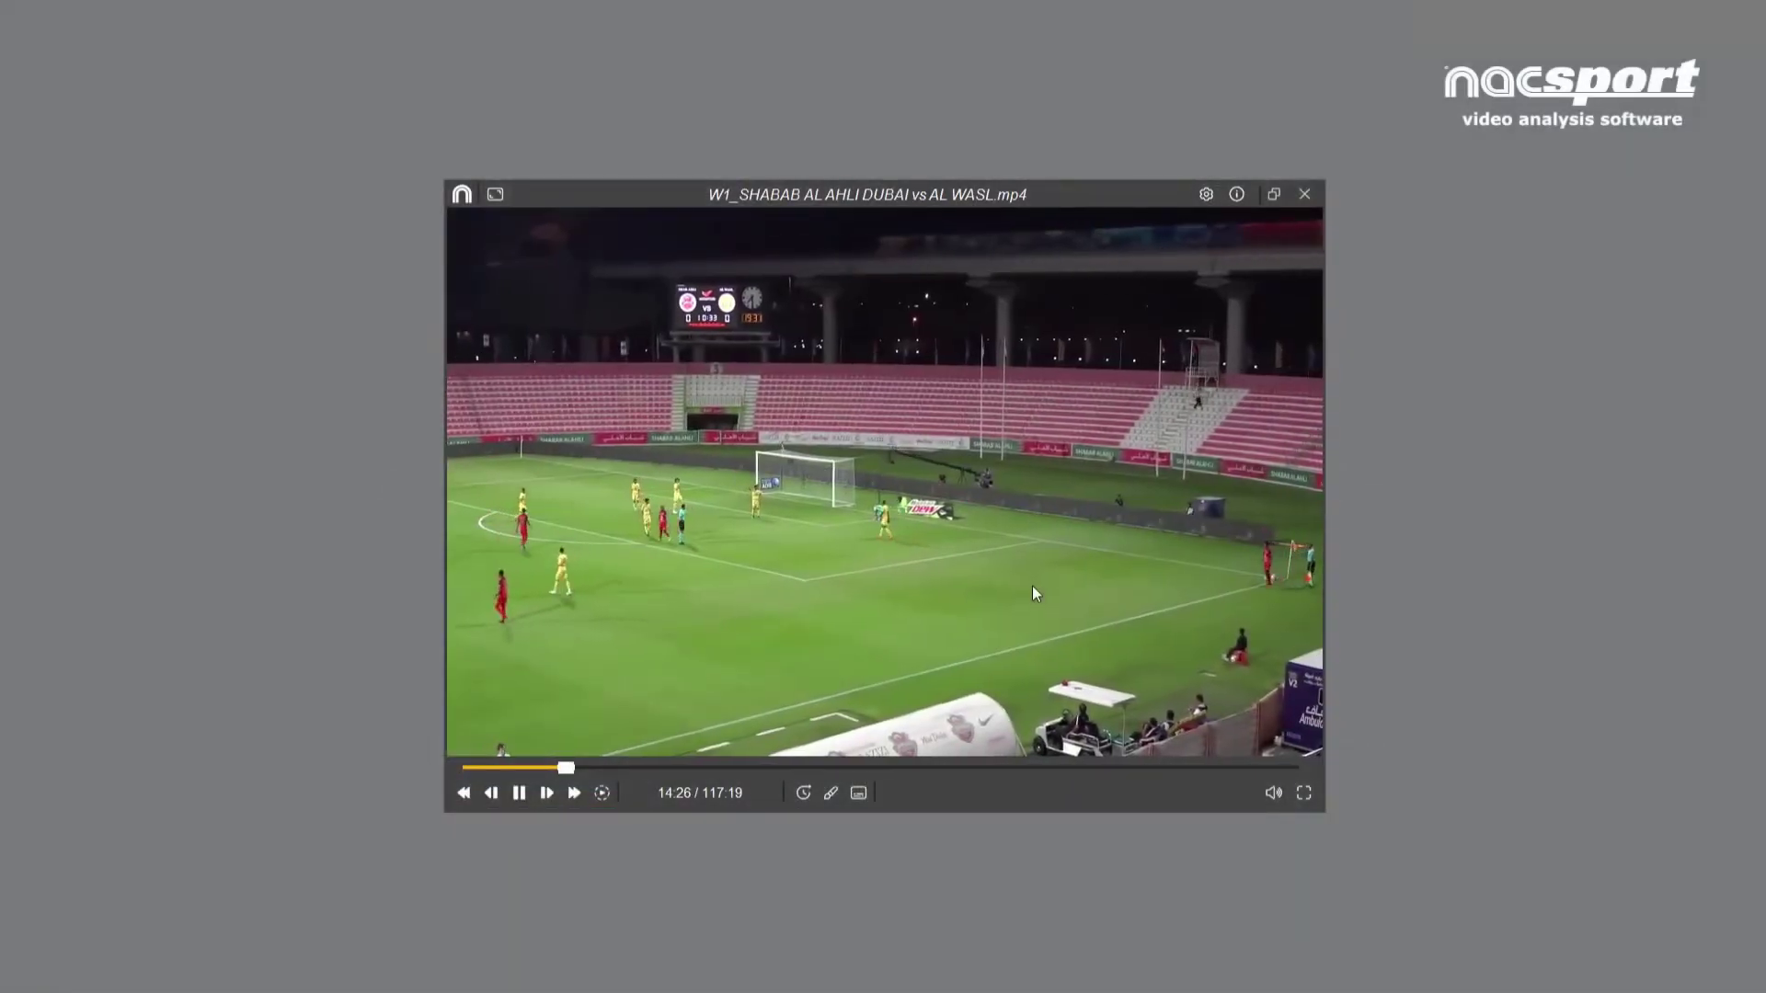
- Skip short, medium and long steps with arrow and Shift+arrow keys, pausing at 18:30
key("space")
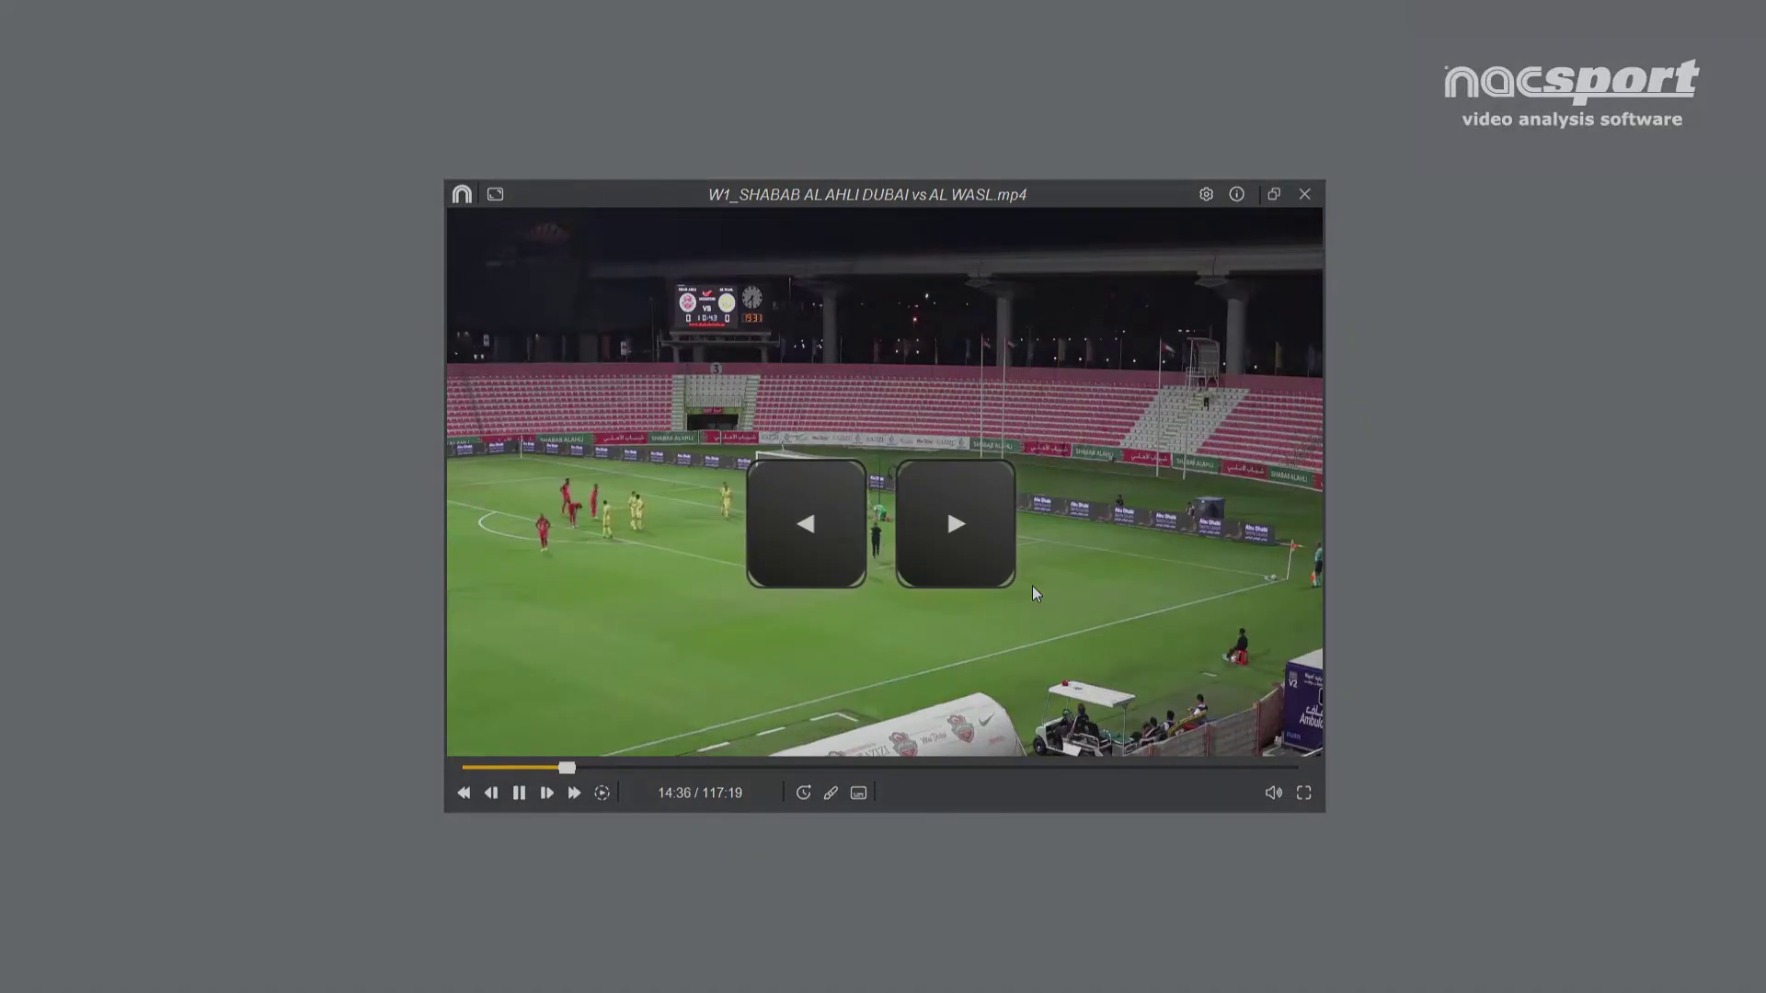
key("Right")
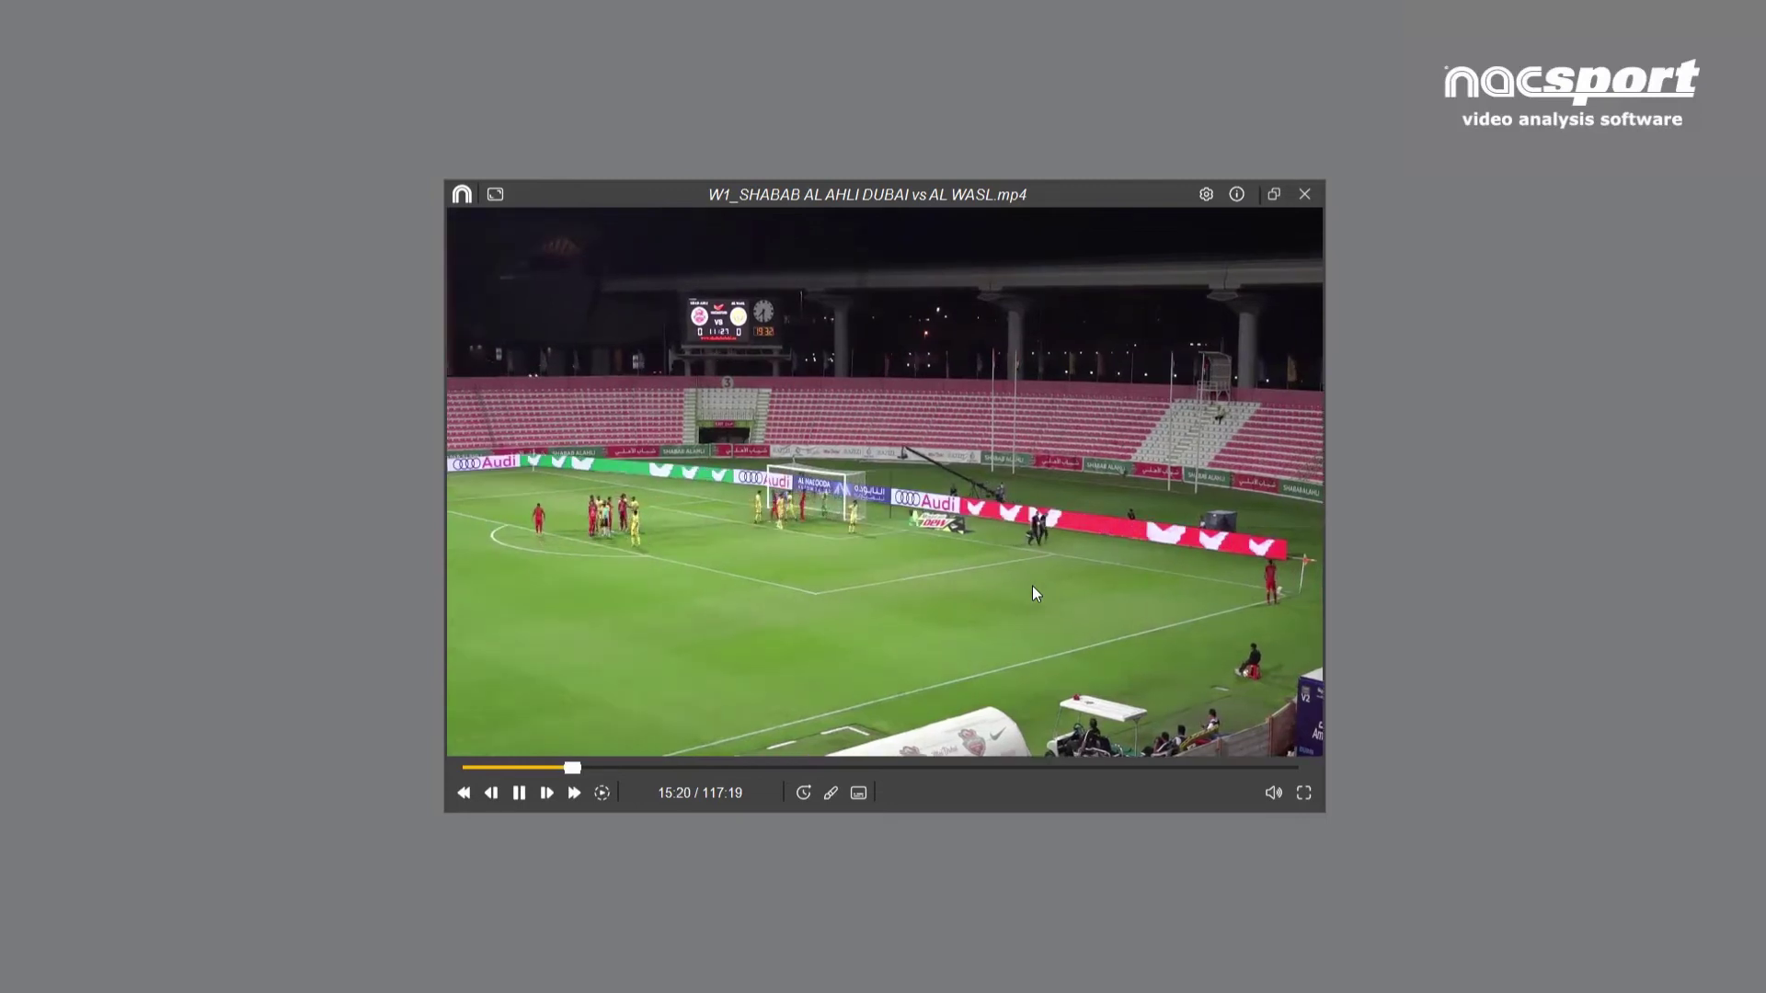
key("Down")
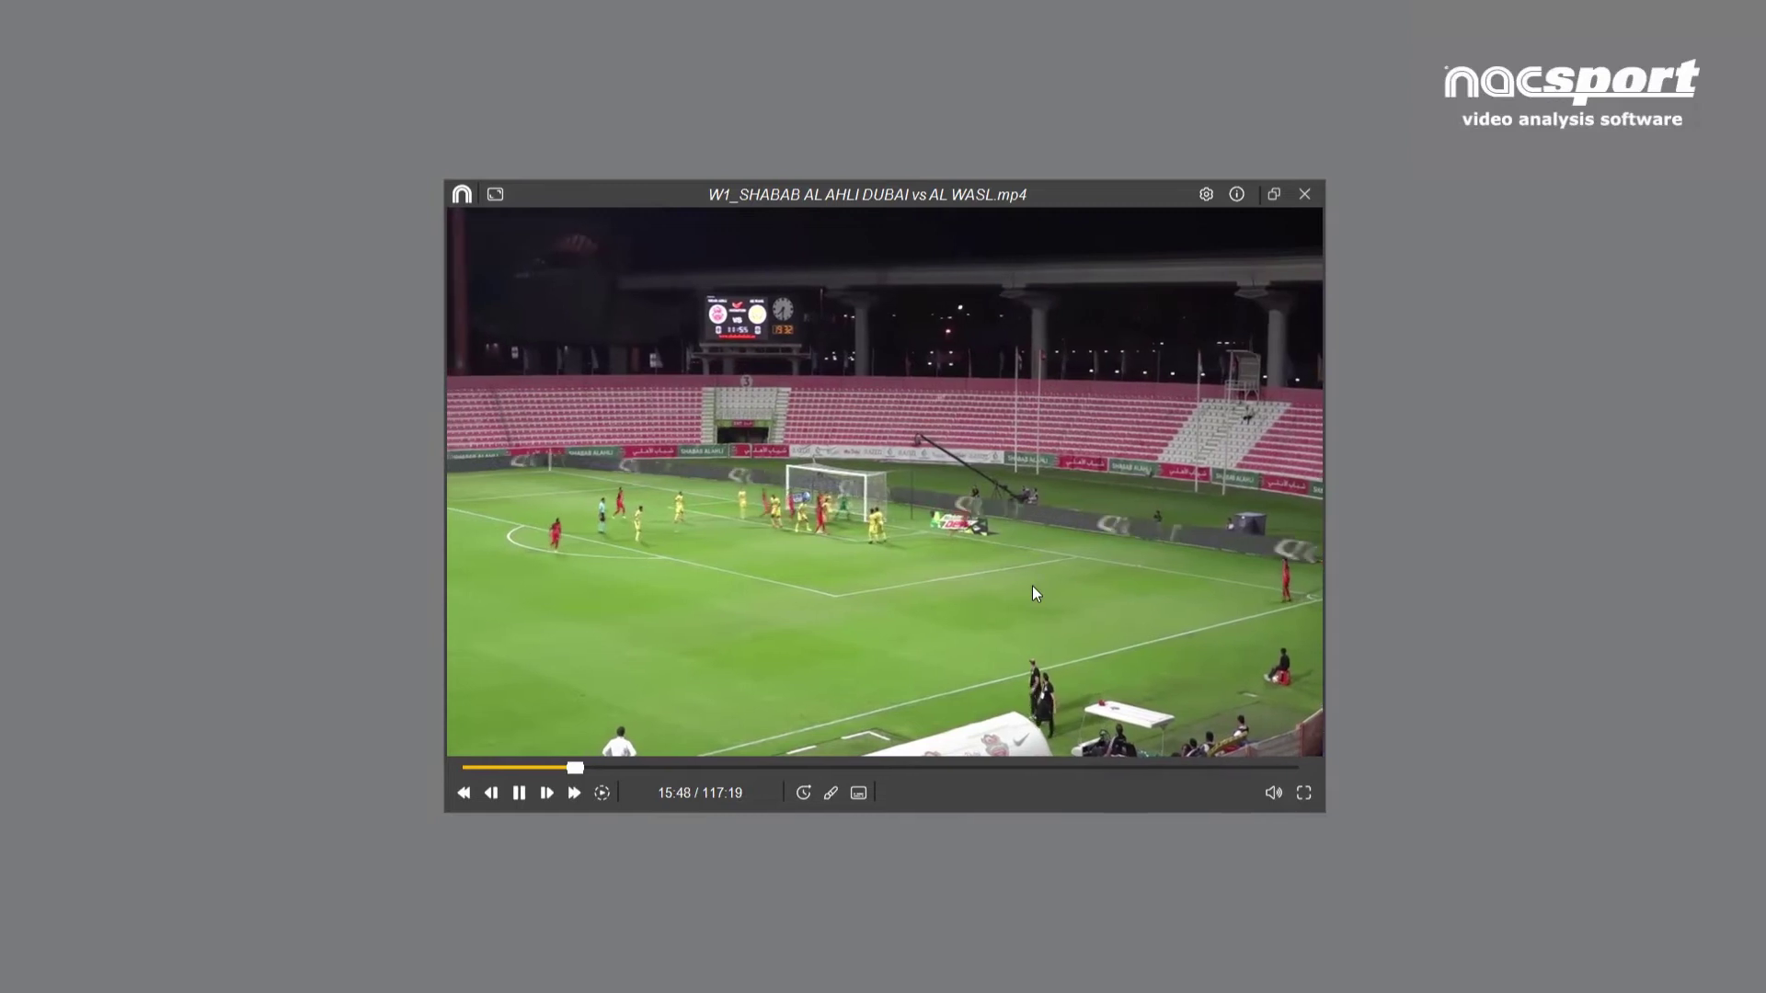
key("shift+Down")
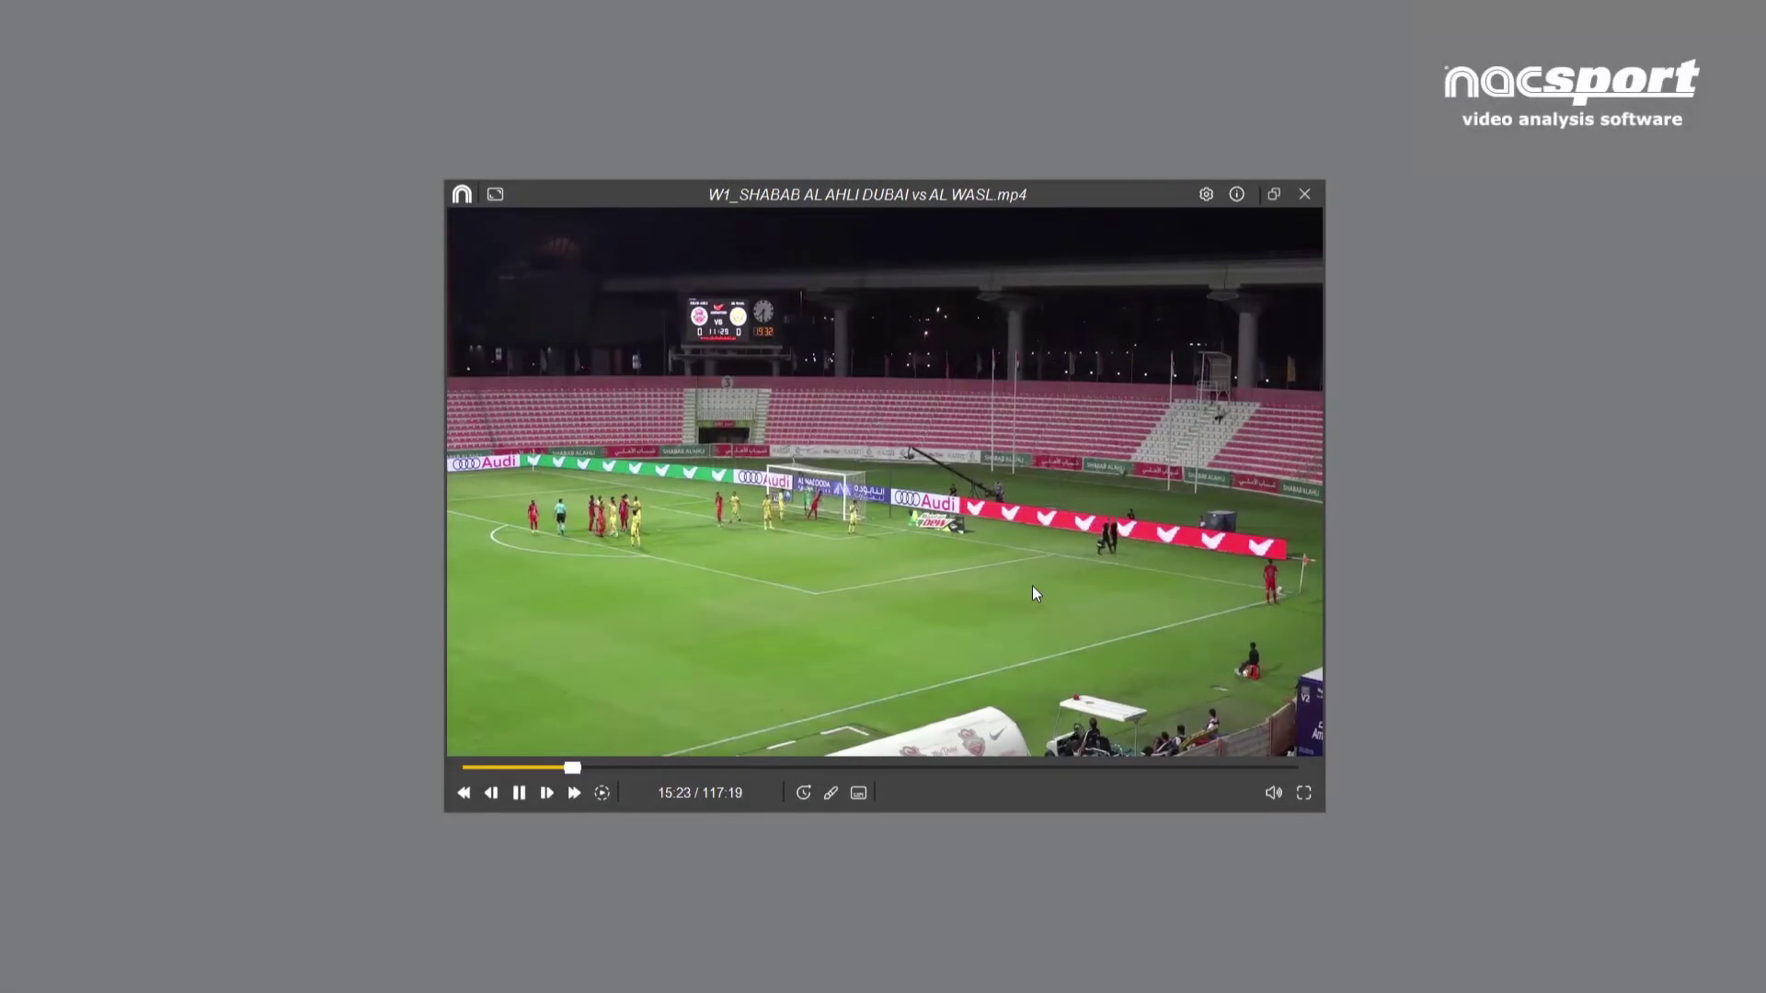
key("shift+Right")
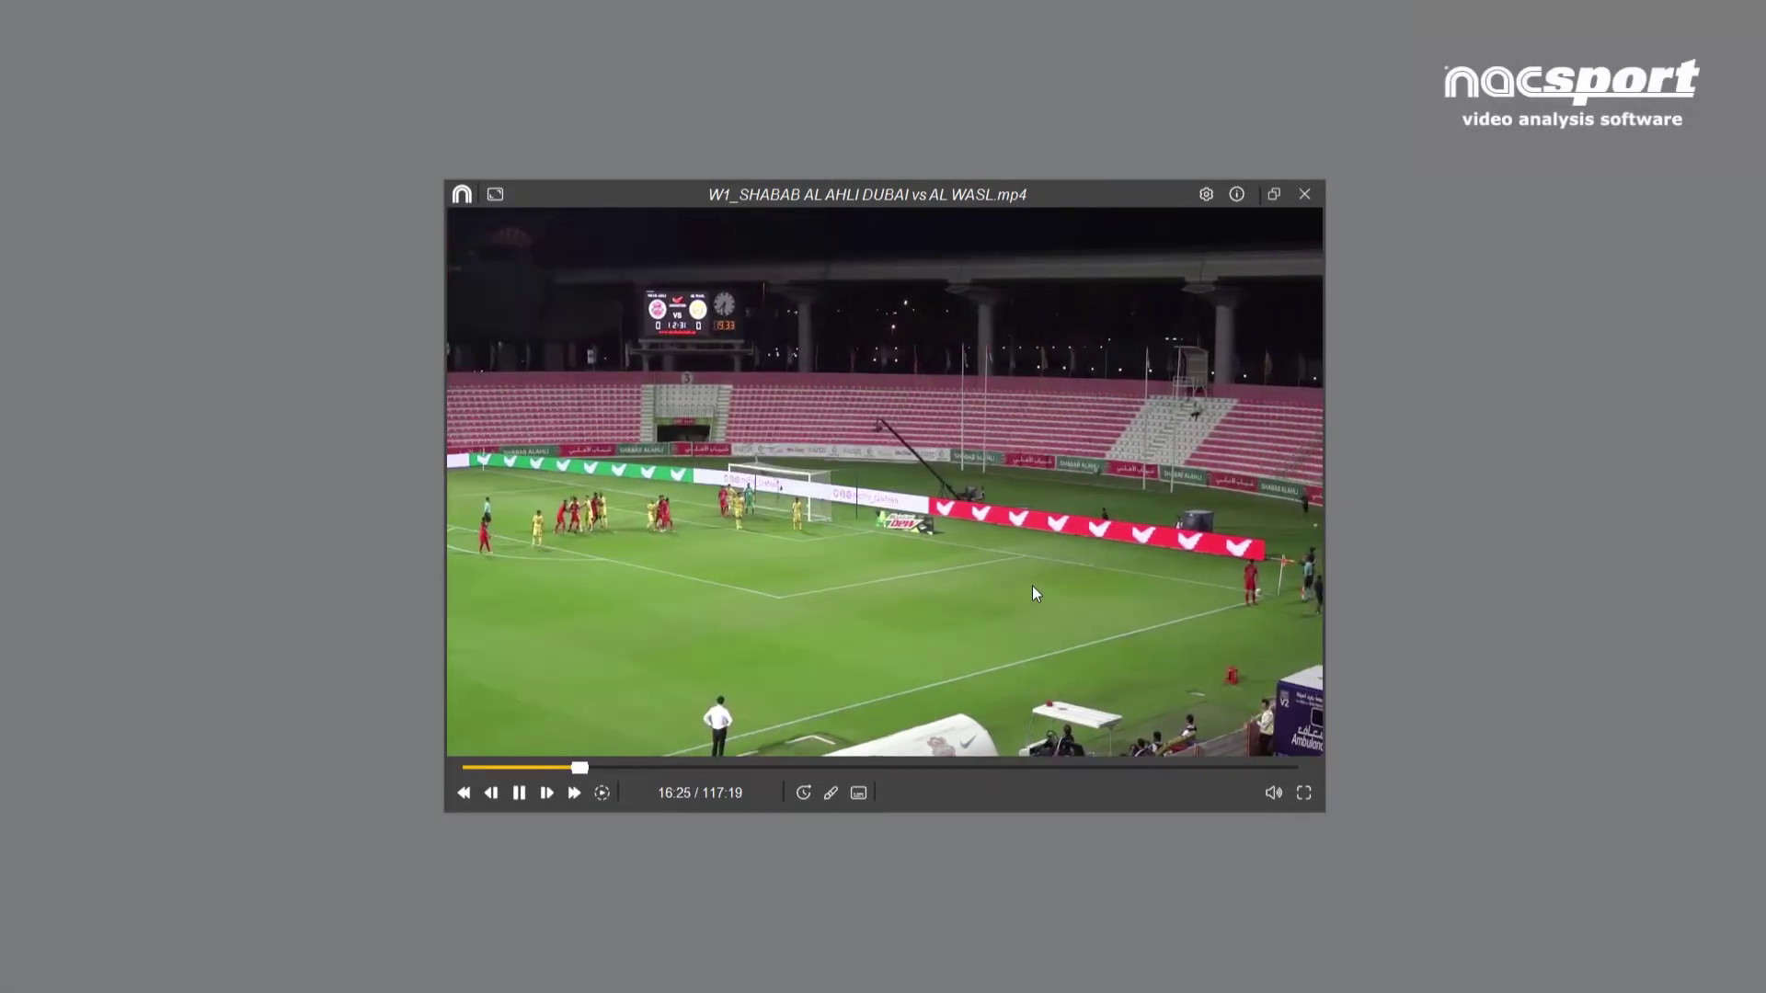
key("shift+Right")
key("shift+Right")
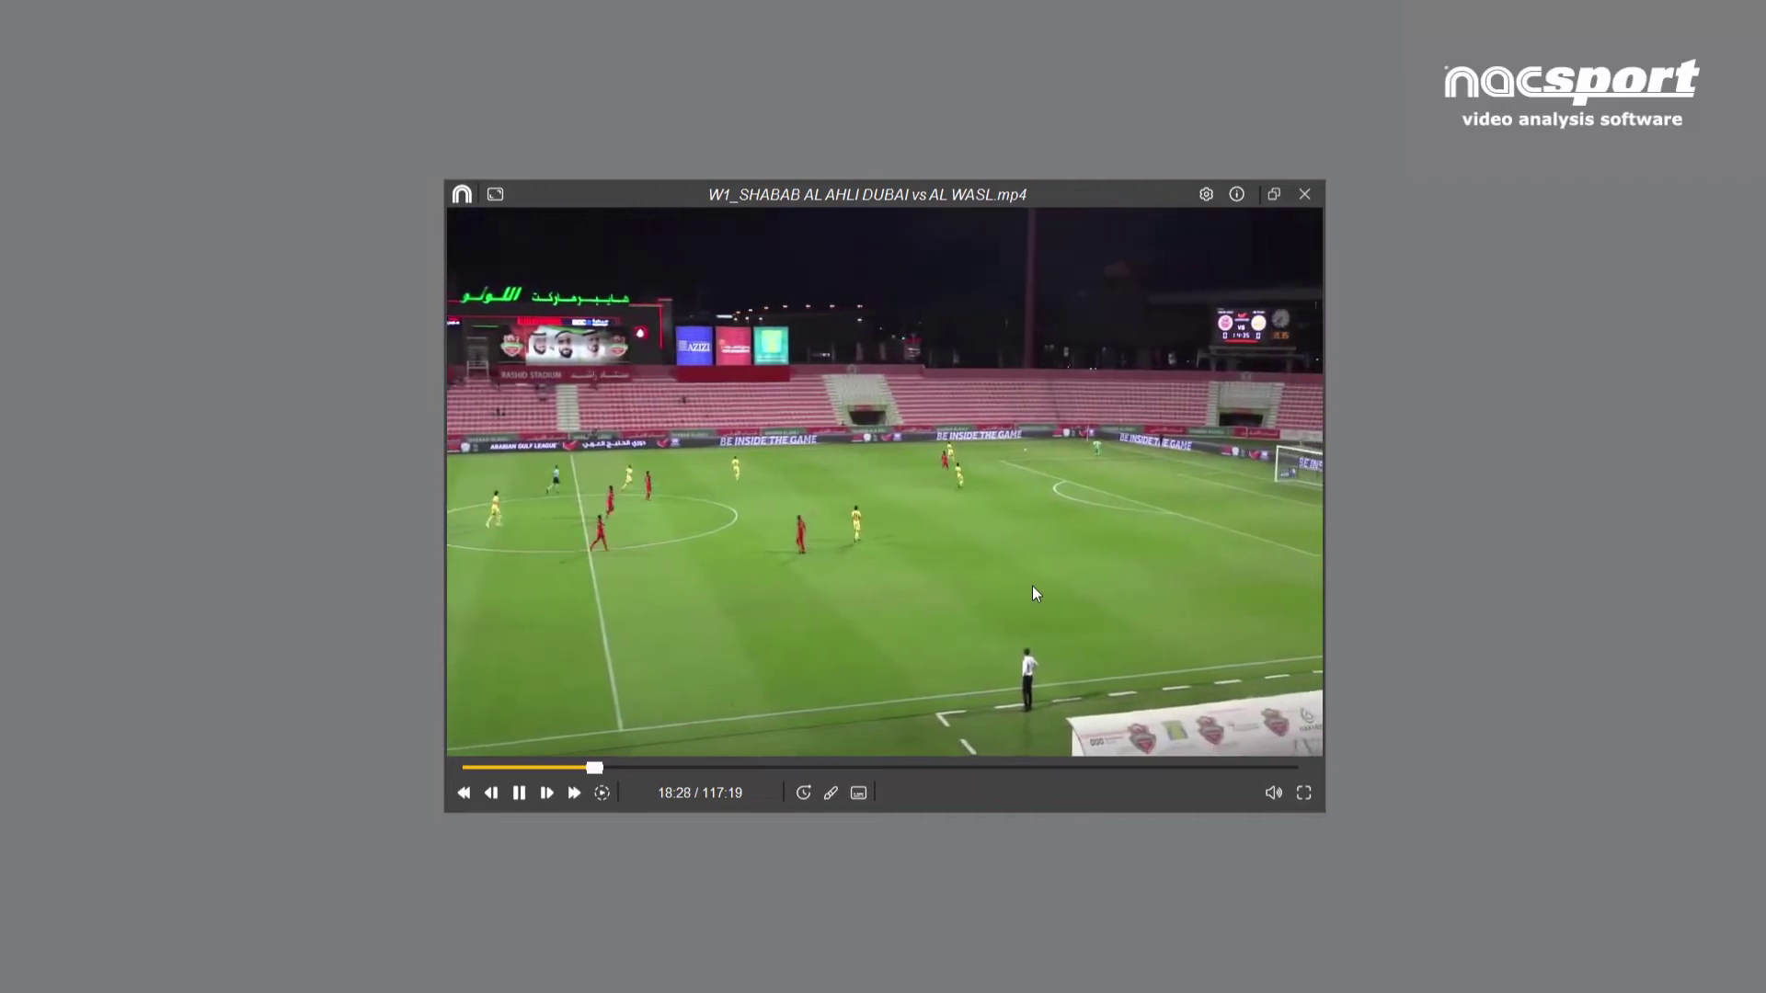
key("space")
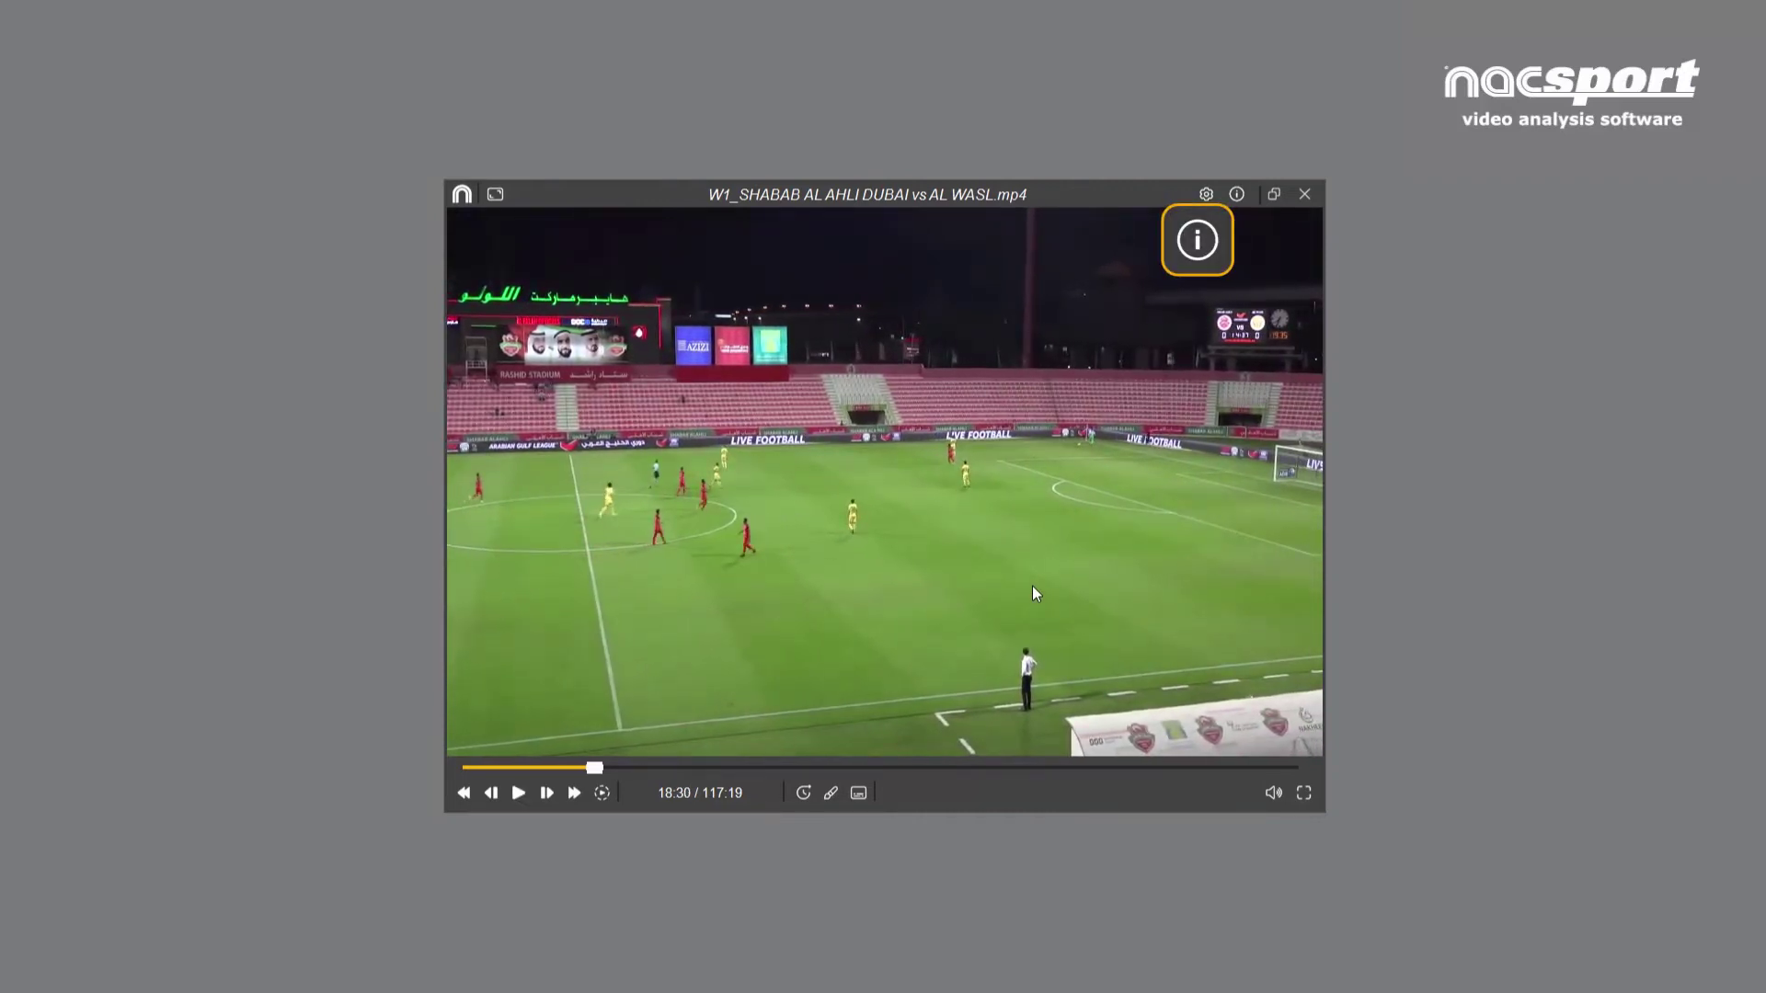
left_click(1238, 198)
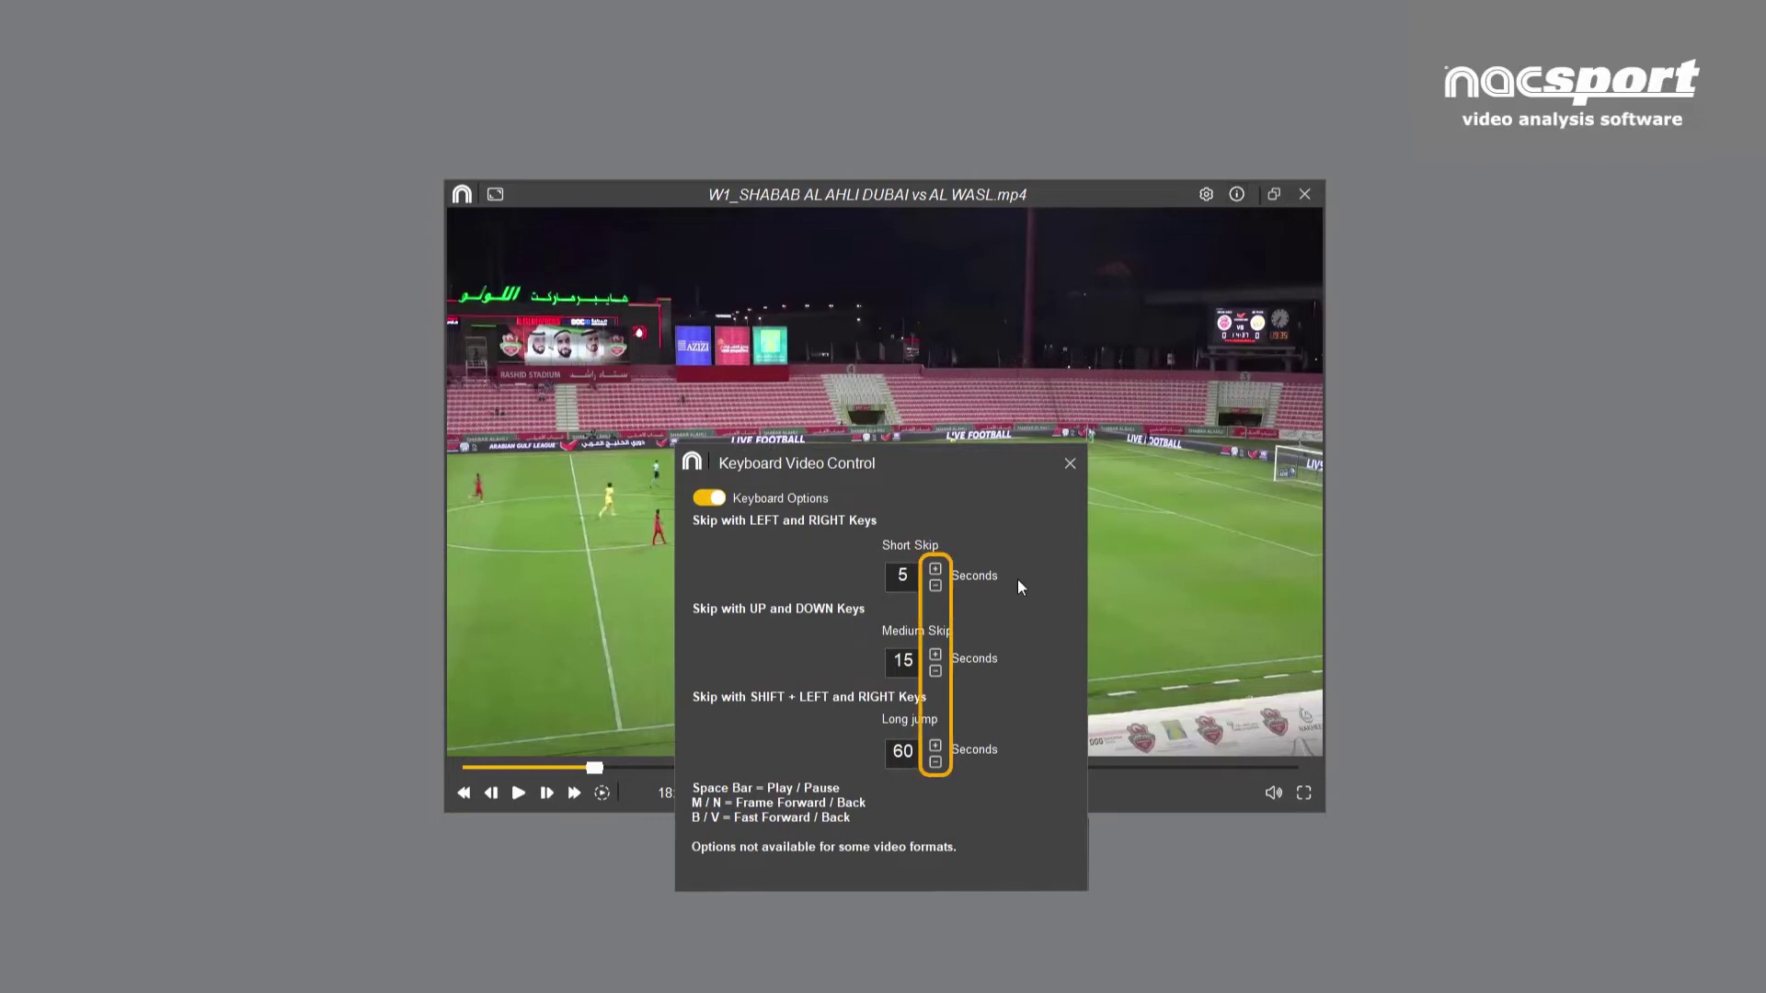
left_click(1071, 466)
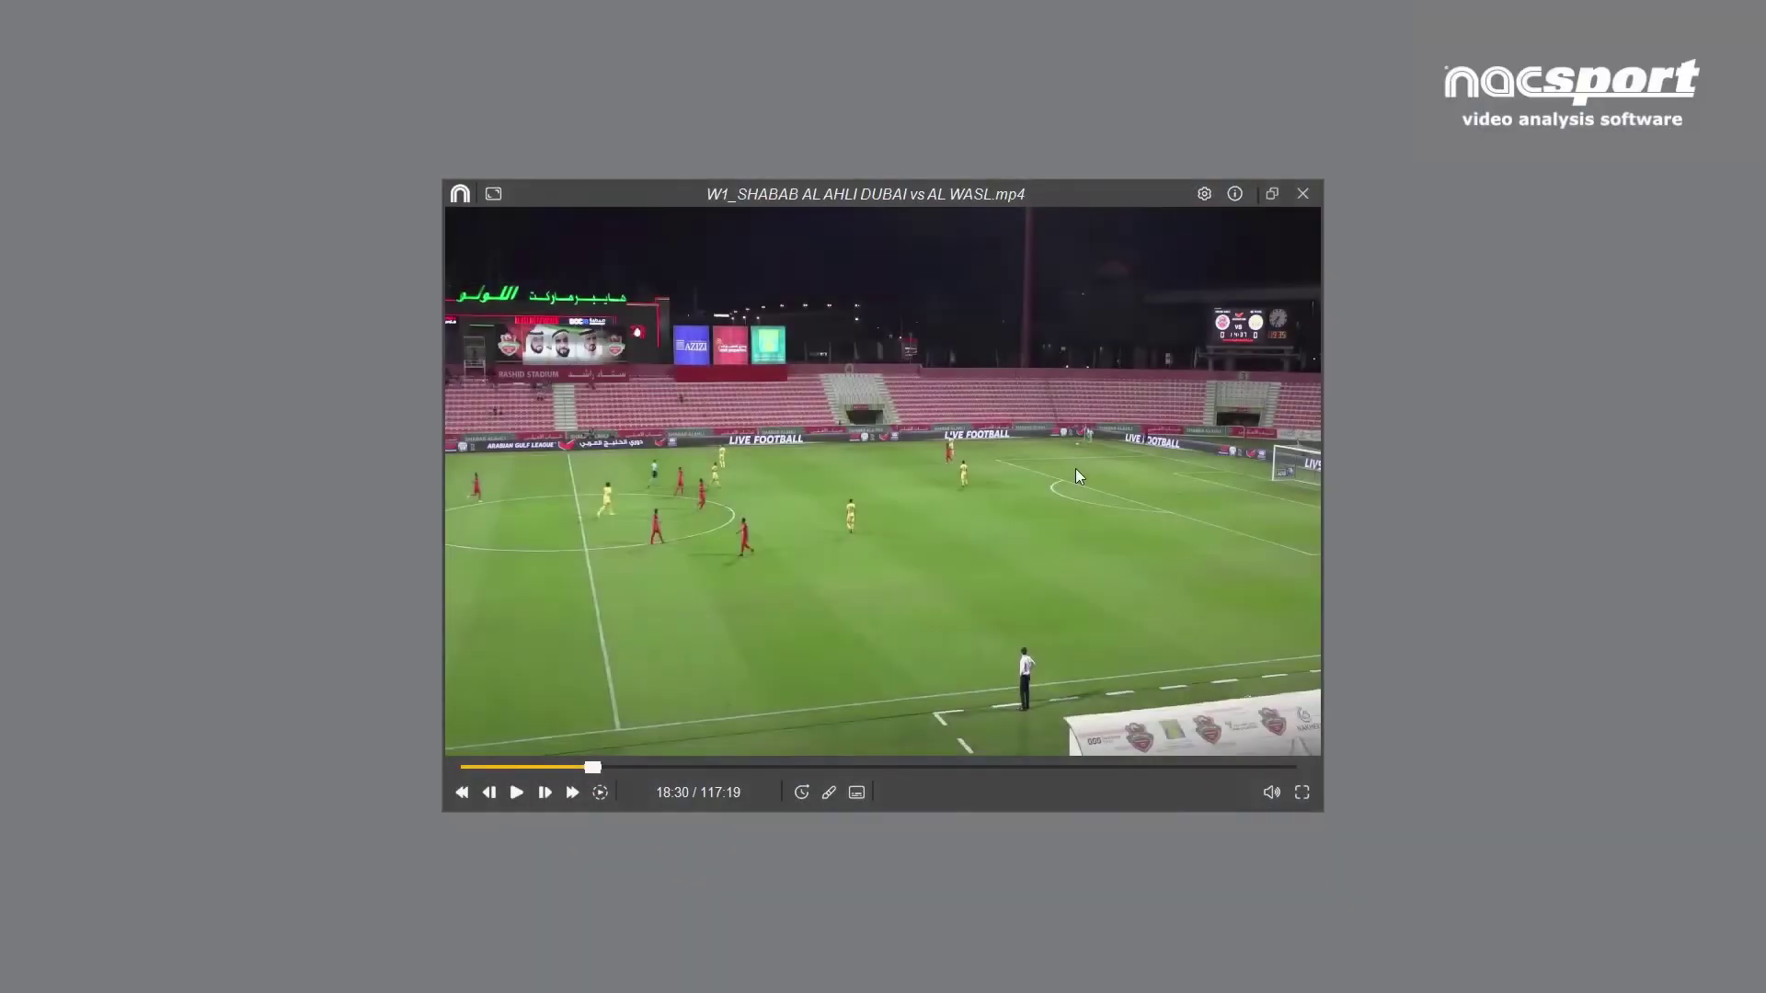
- Leave the video size unchanged and shrink the player window slightly from its corner
left_click(499, 197)
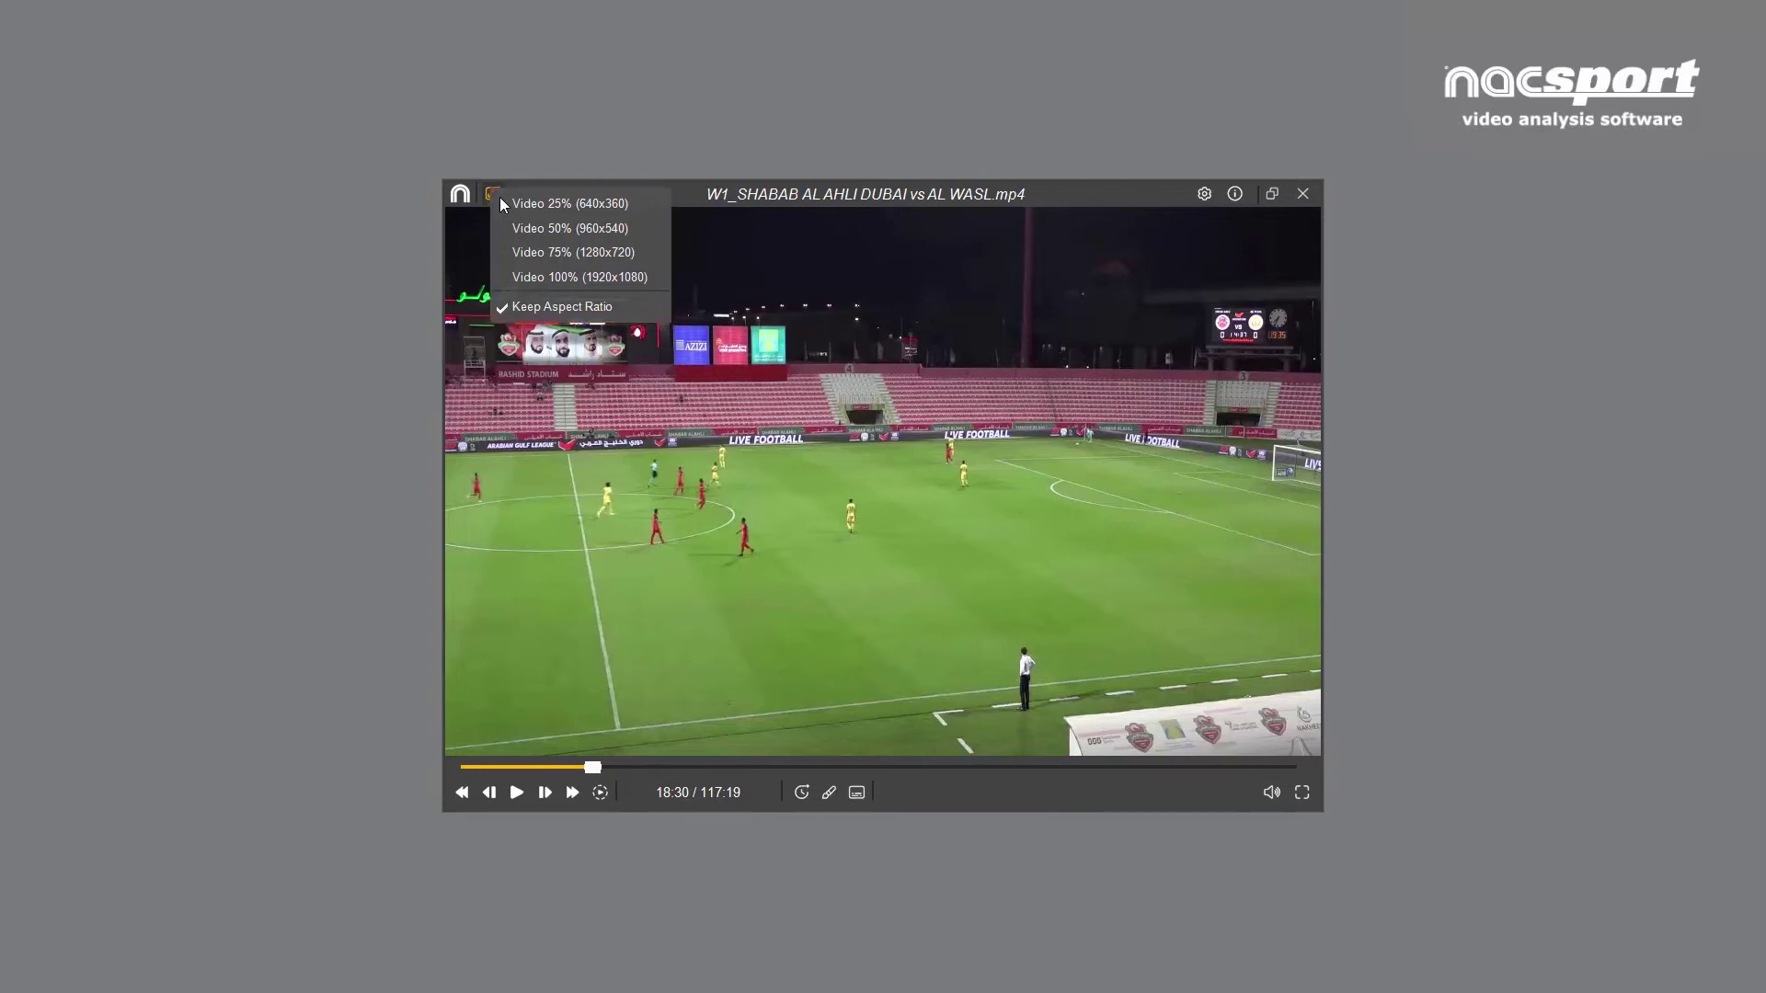
left_click(618, 307)
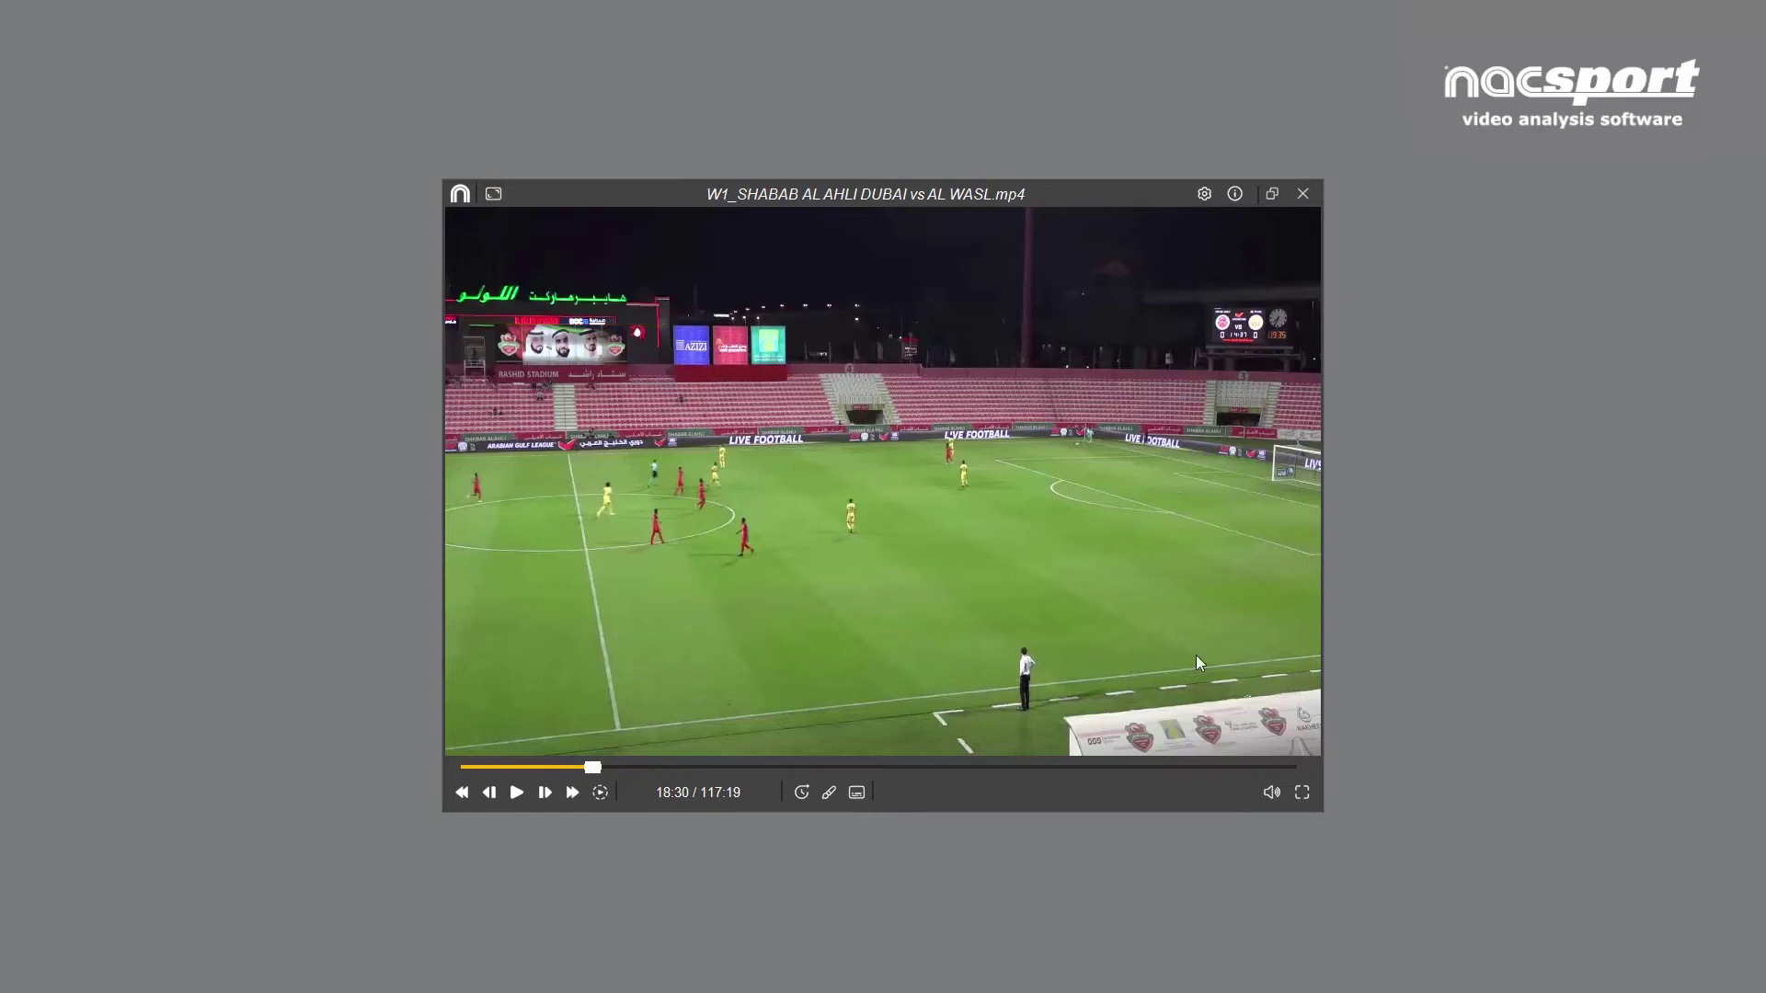
left_click_drag(1321, 678, 1310, 625)
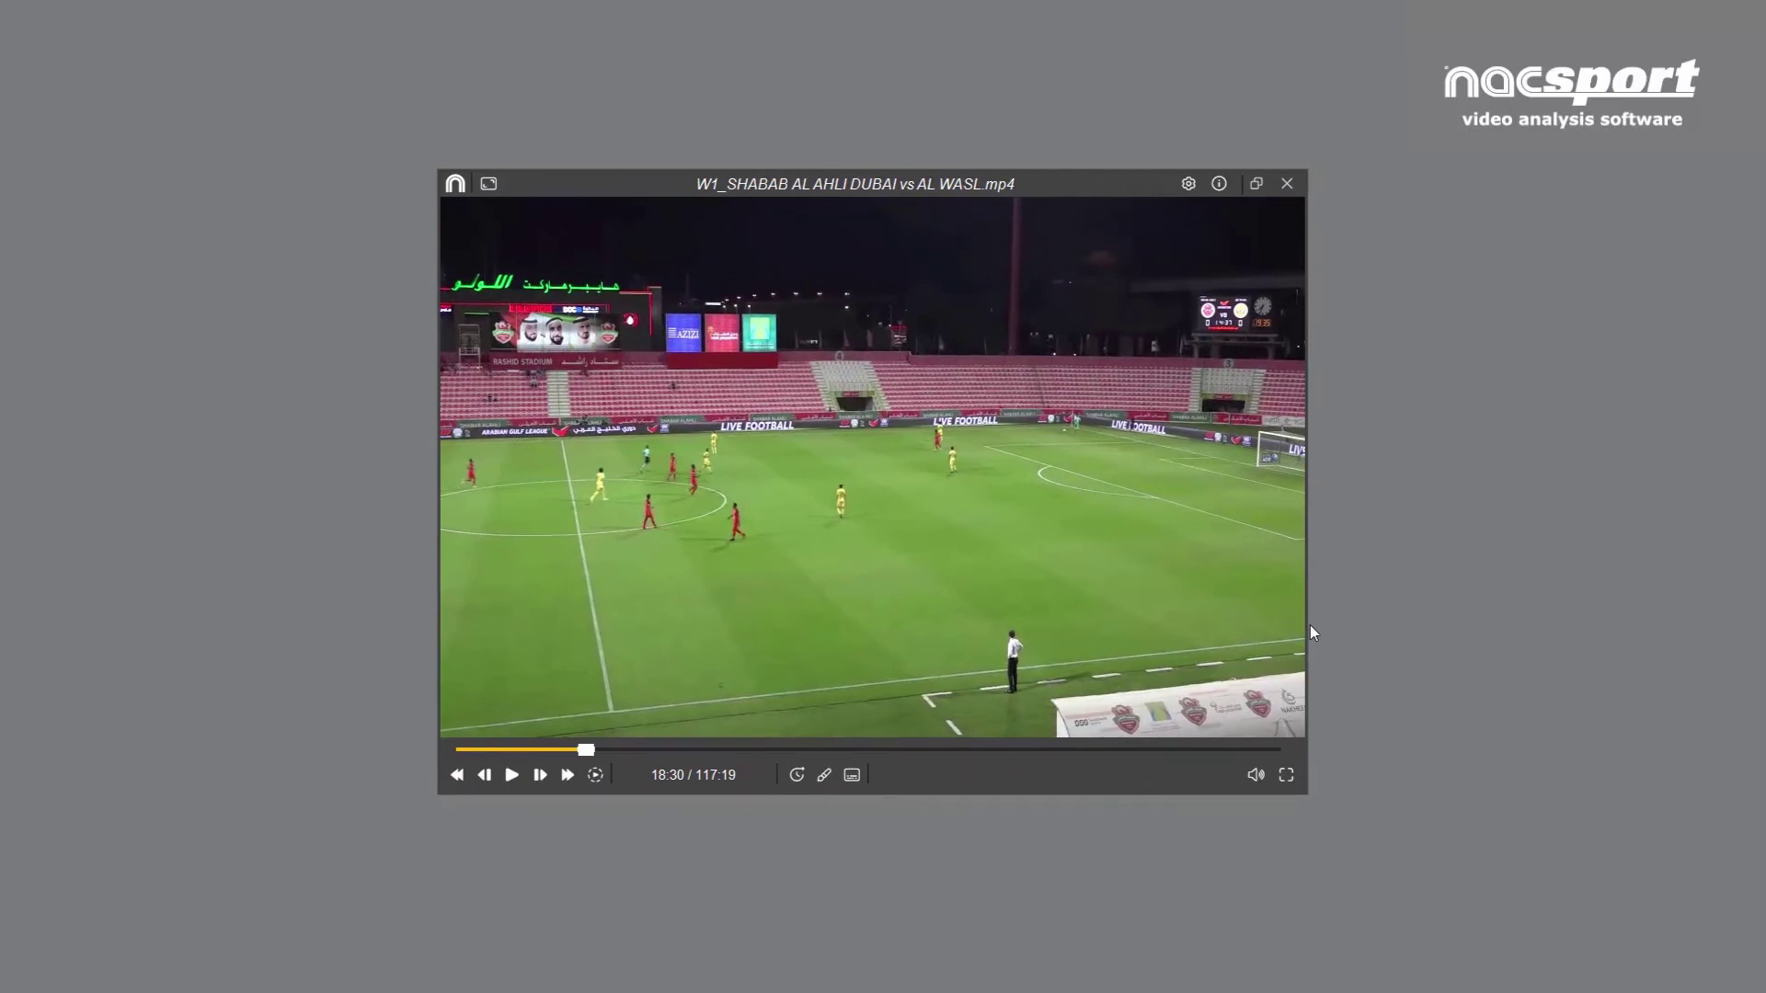
- Play the match full screen, exit back to the windowed player, and pause at 18:38
left_click(1286, 775)
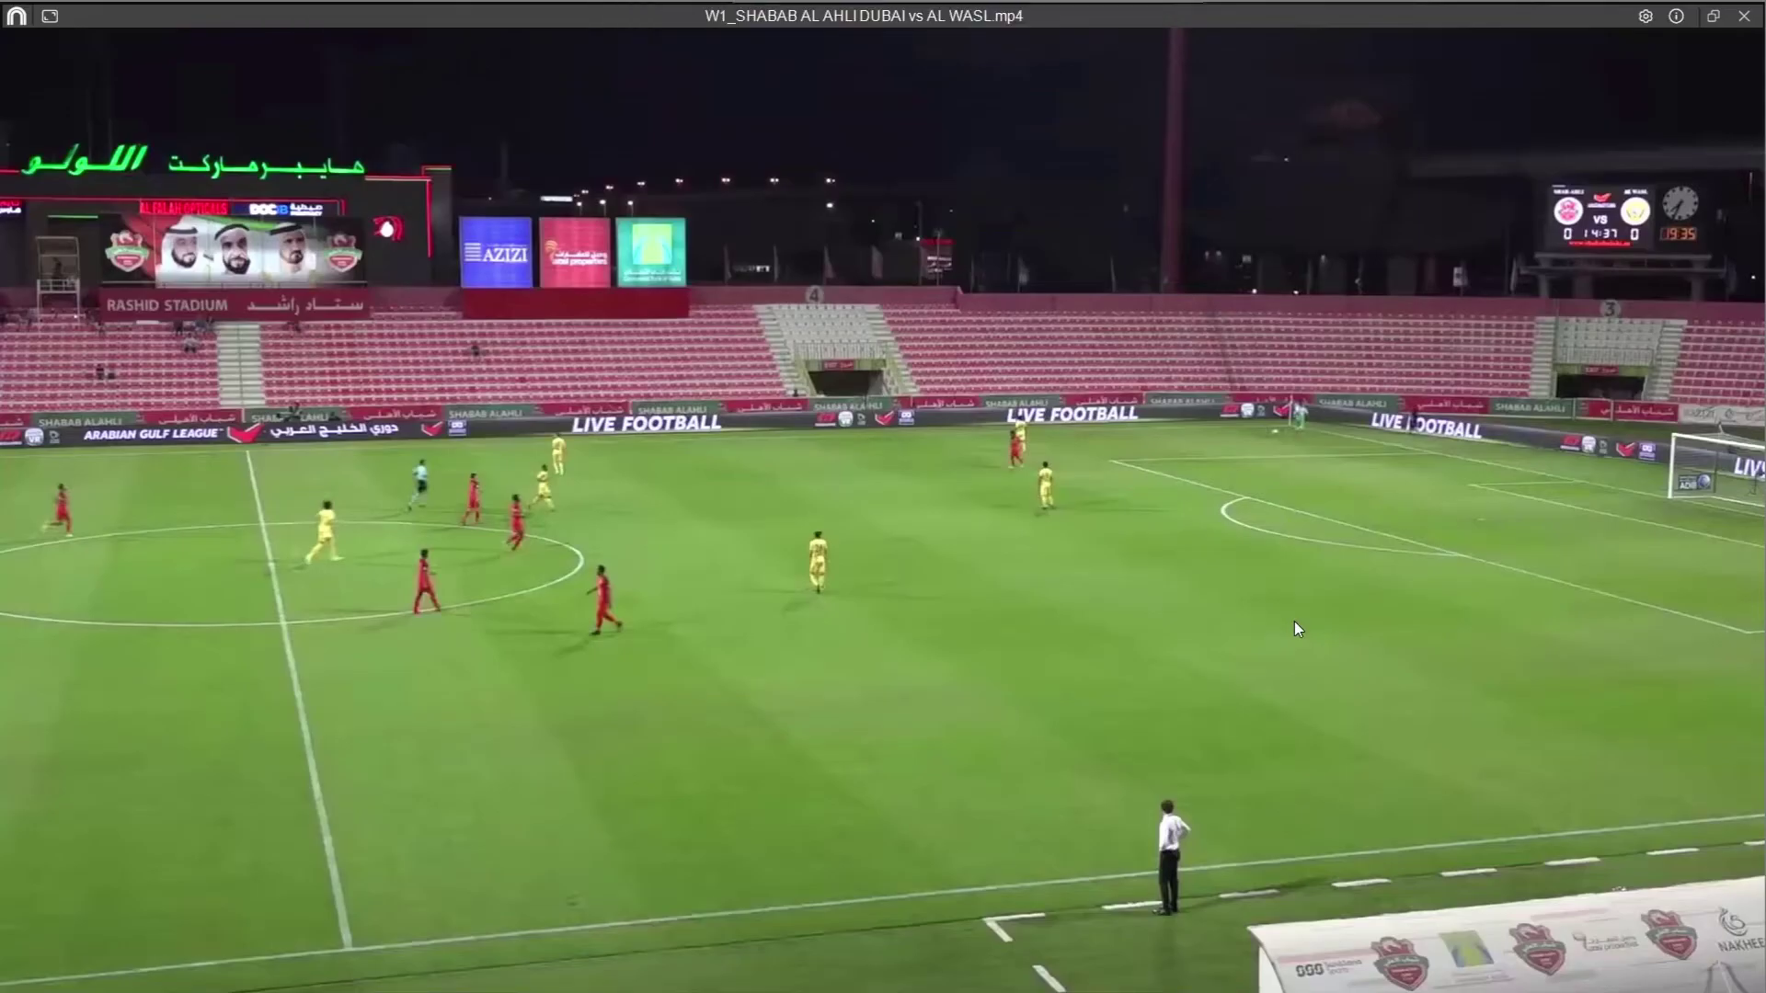
key("Escape")
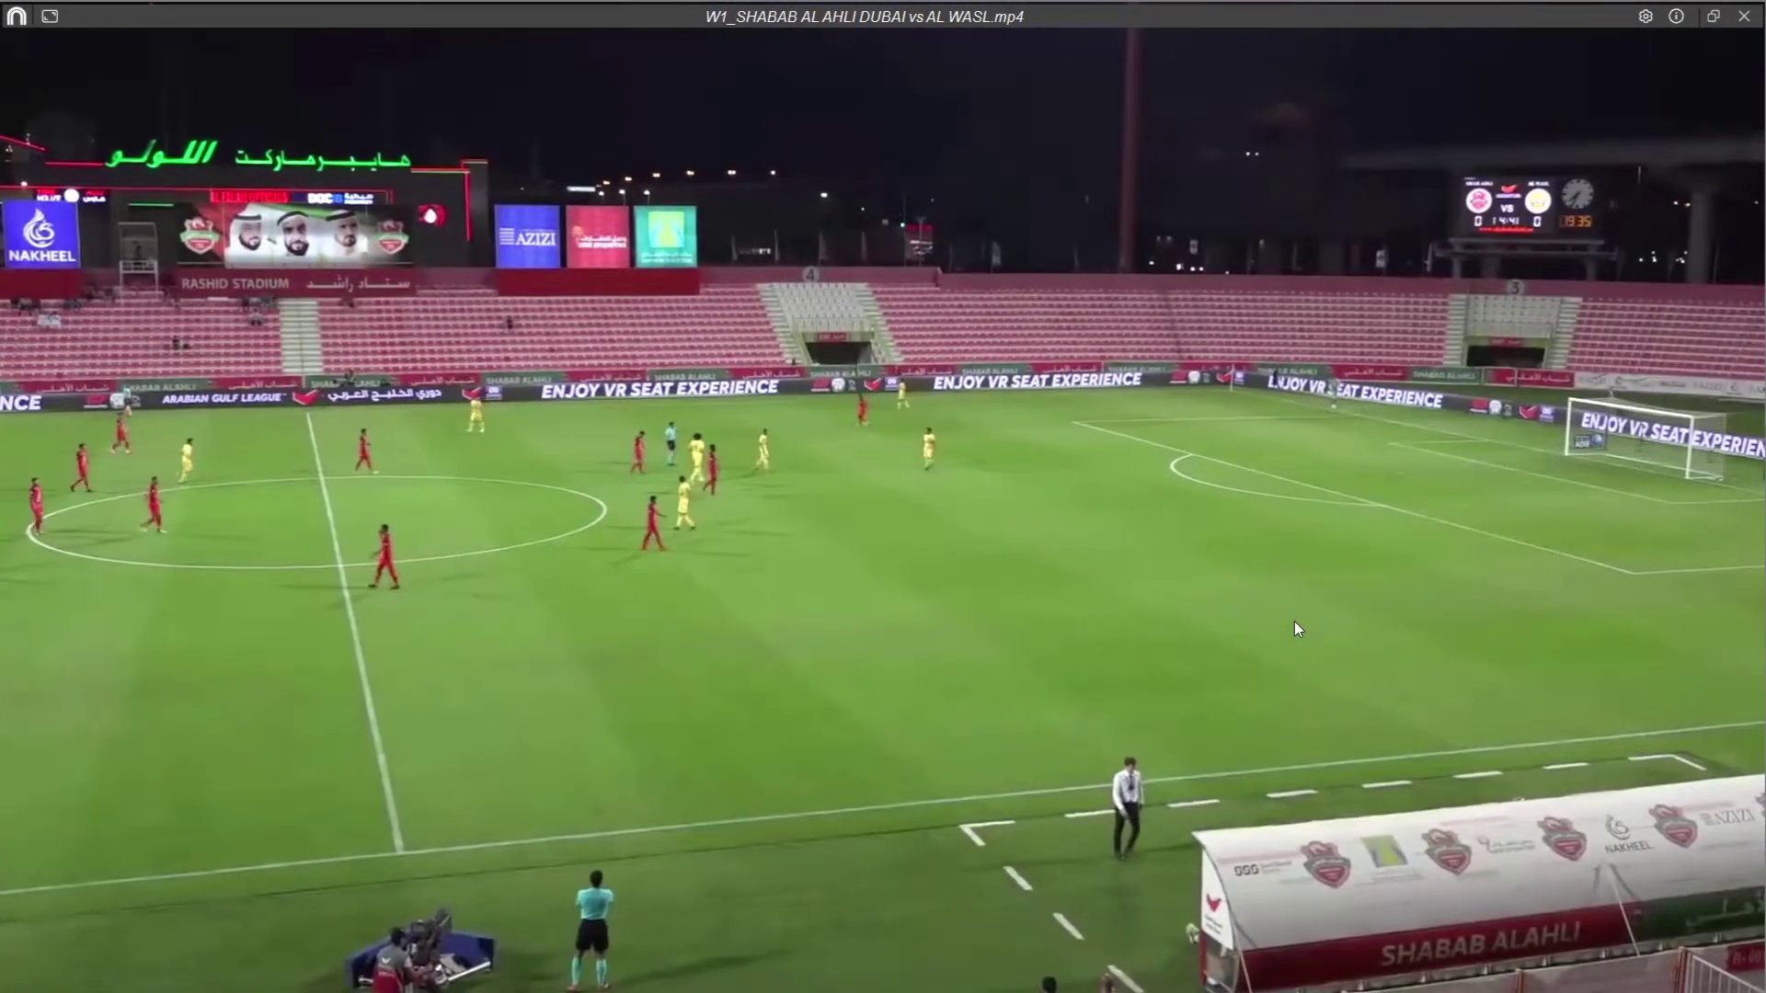
key("Escape")
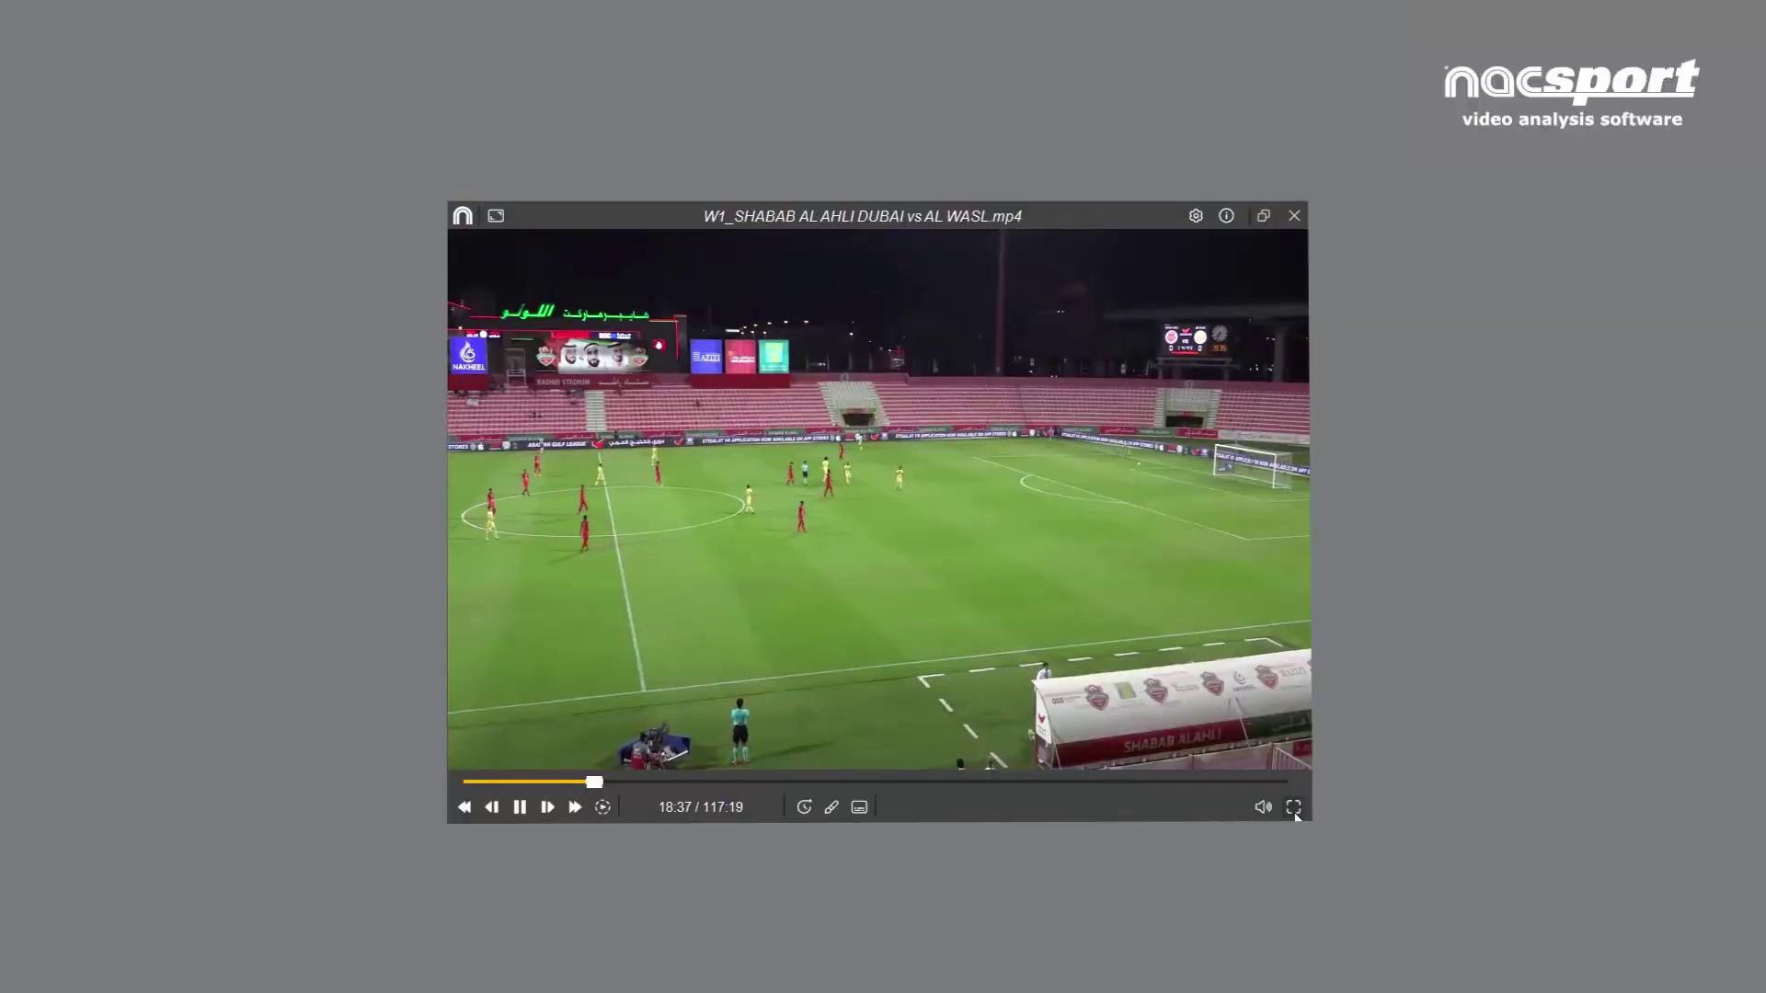
key("space")
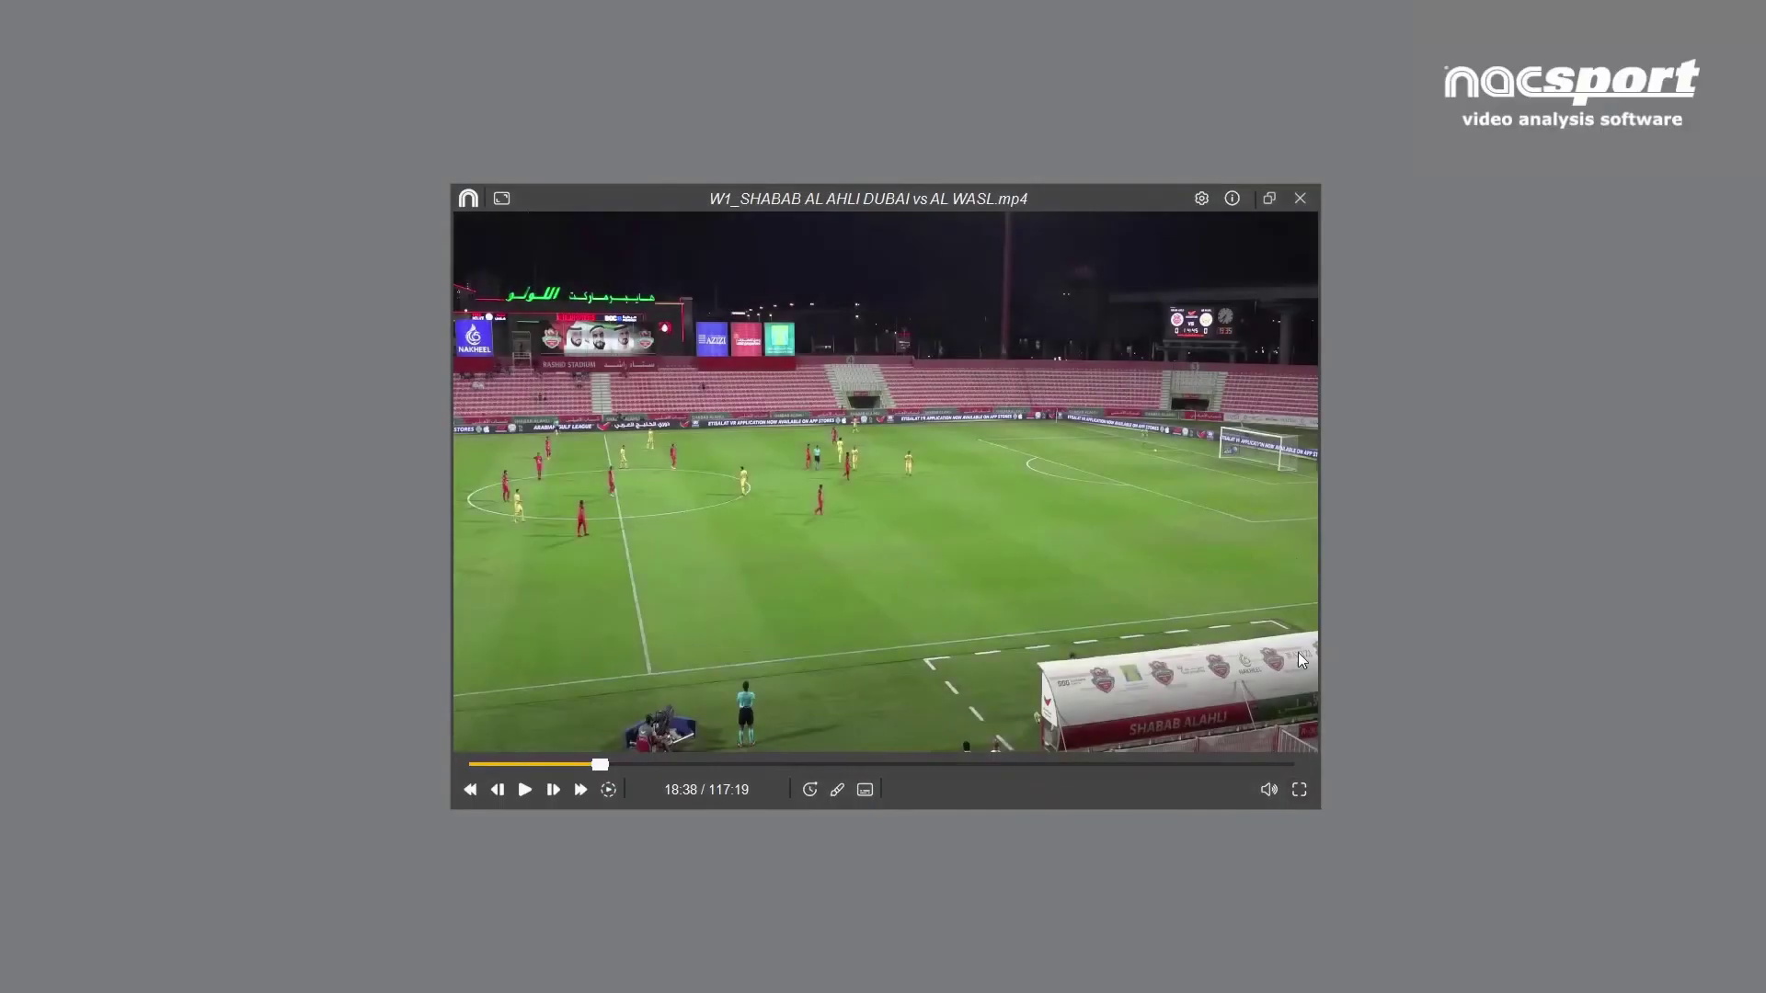
- Switch Toolbar Always Visible off and back on in the gear menu, then reopen the settings
left_click(1202, 199)
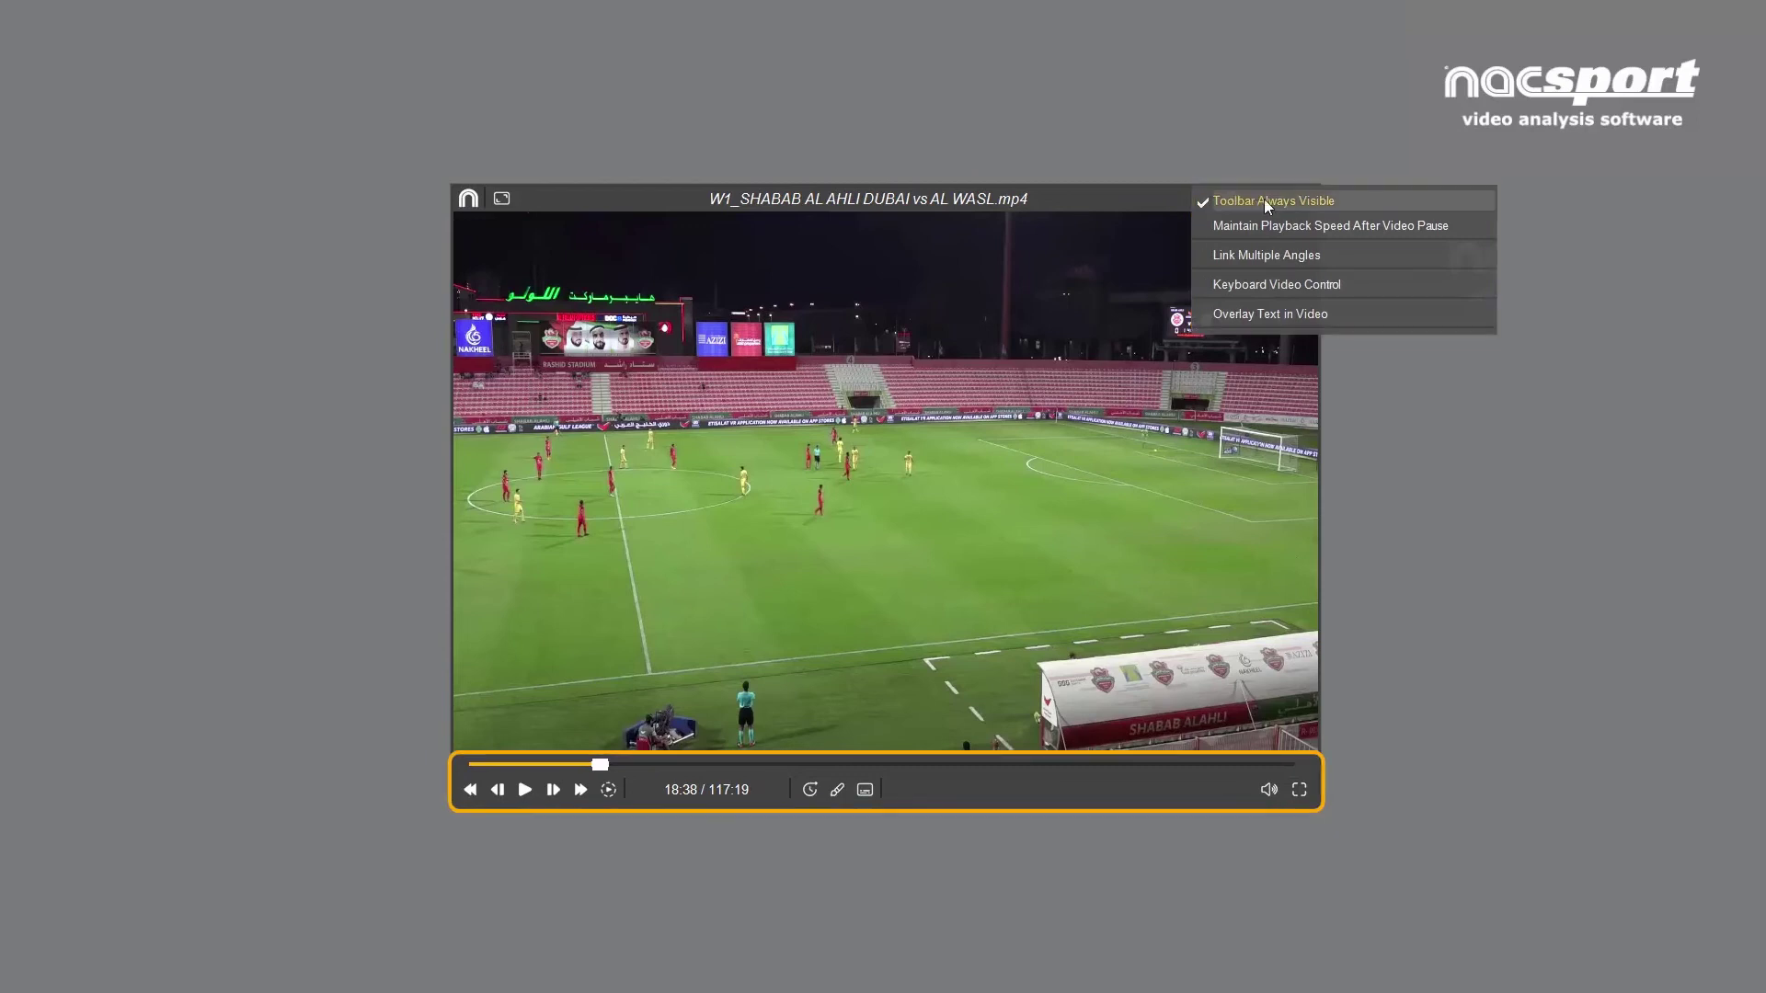
left_click(1264, 199)
left_click(1199, 199)
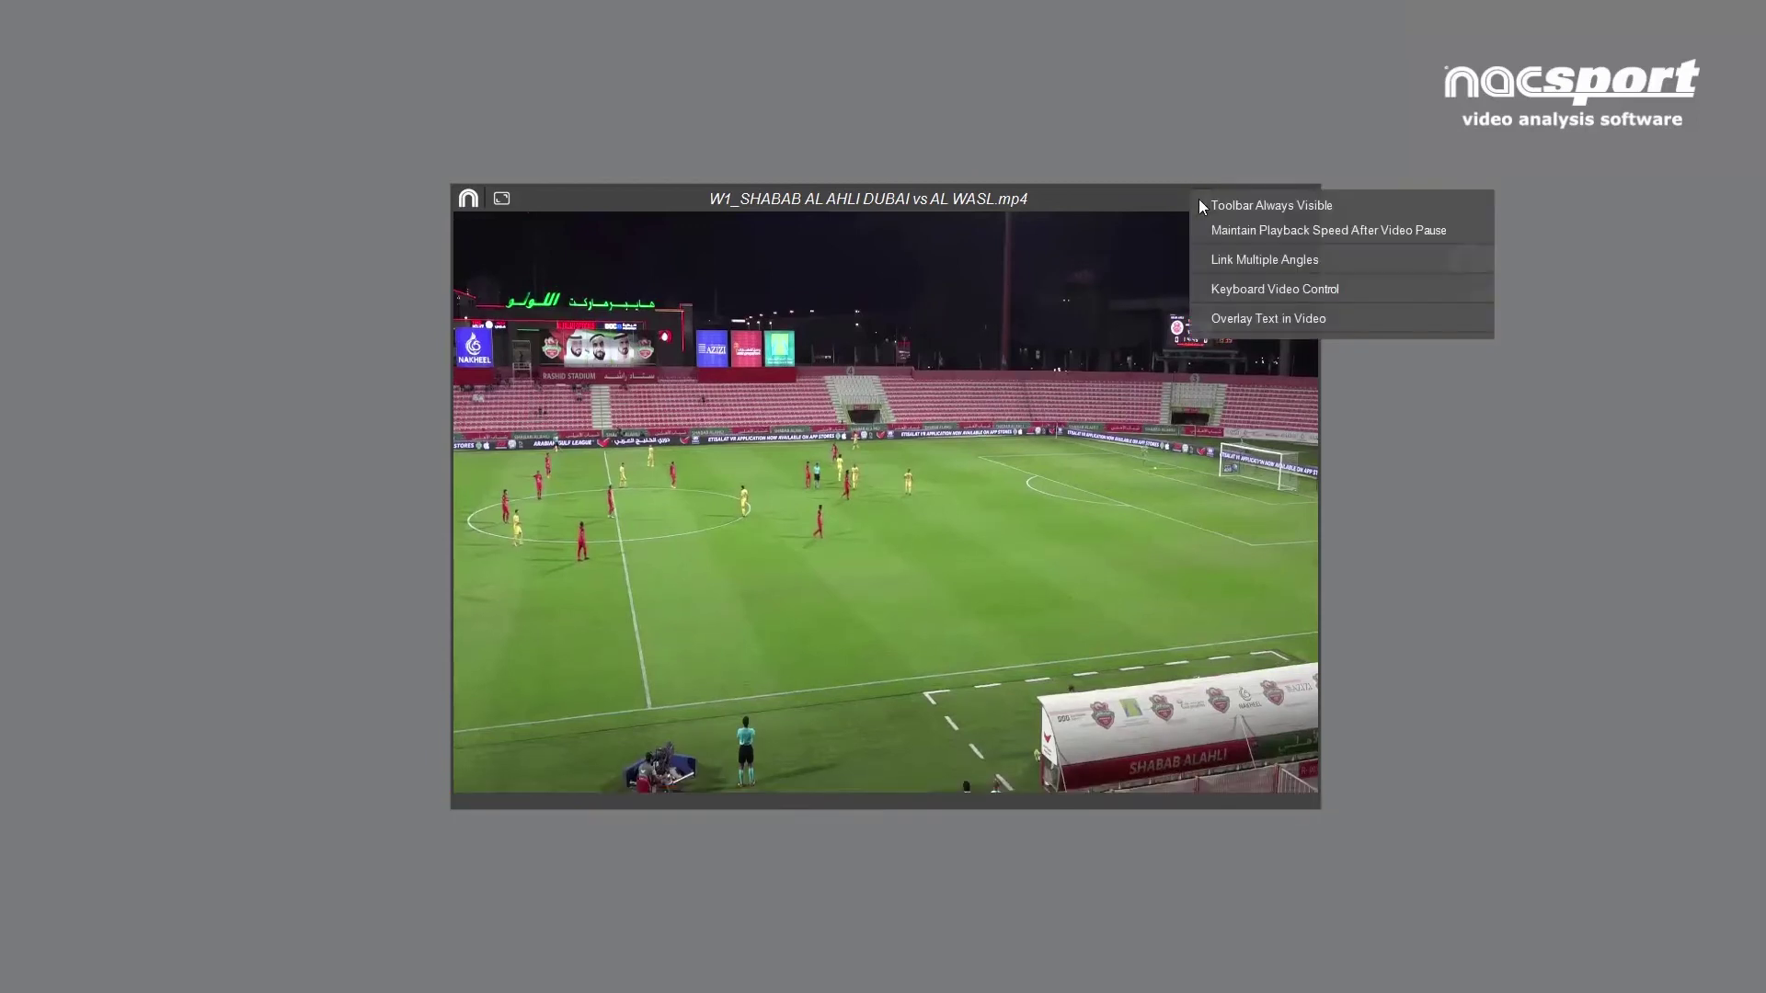
left_click(1231, 207)
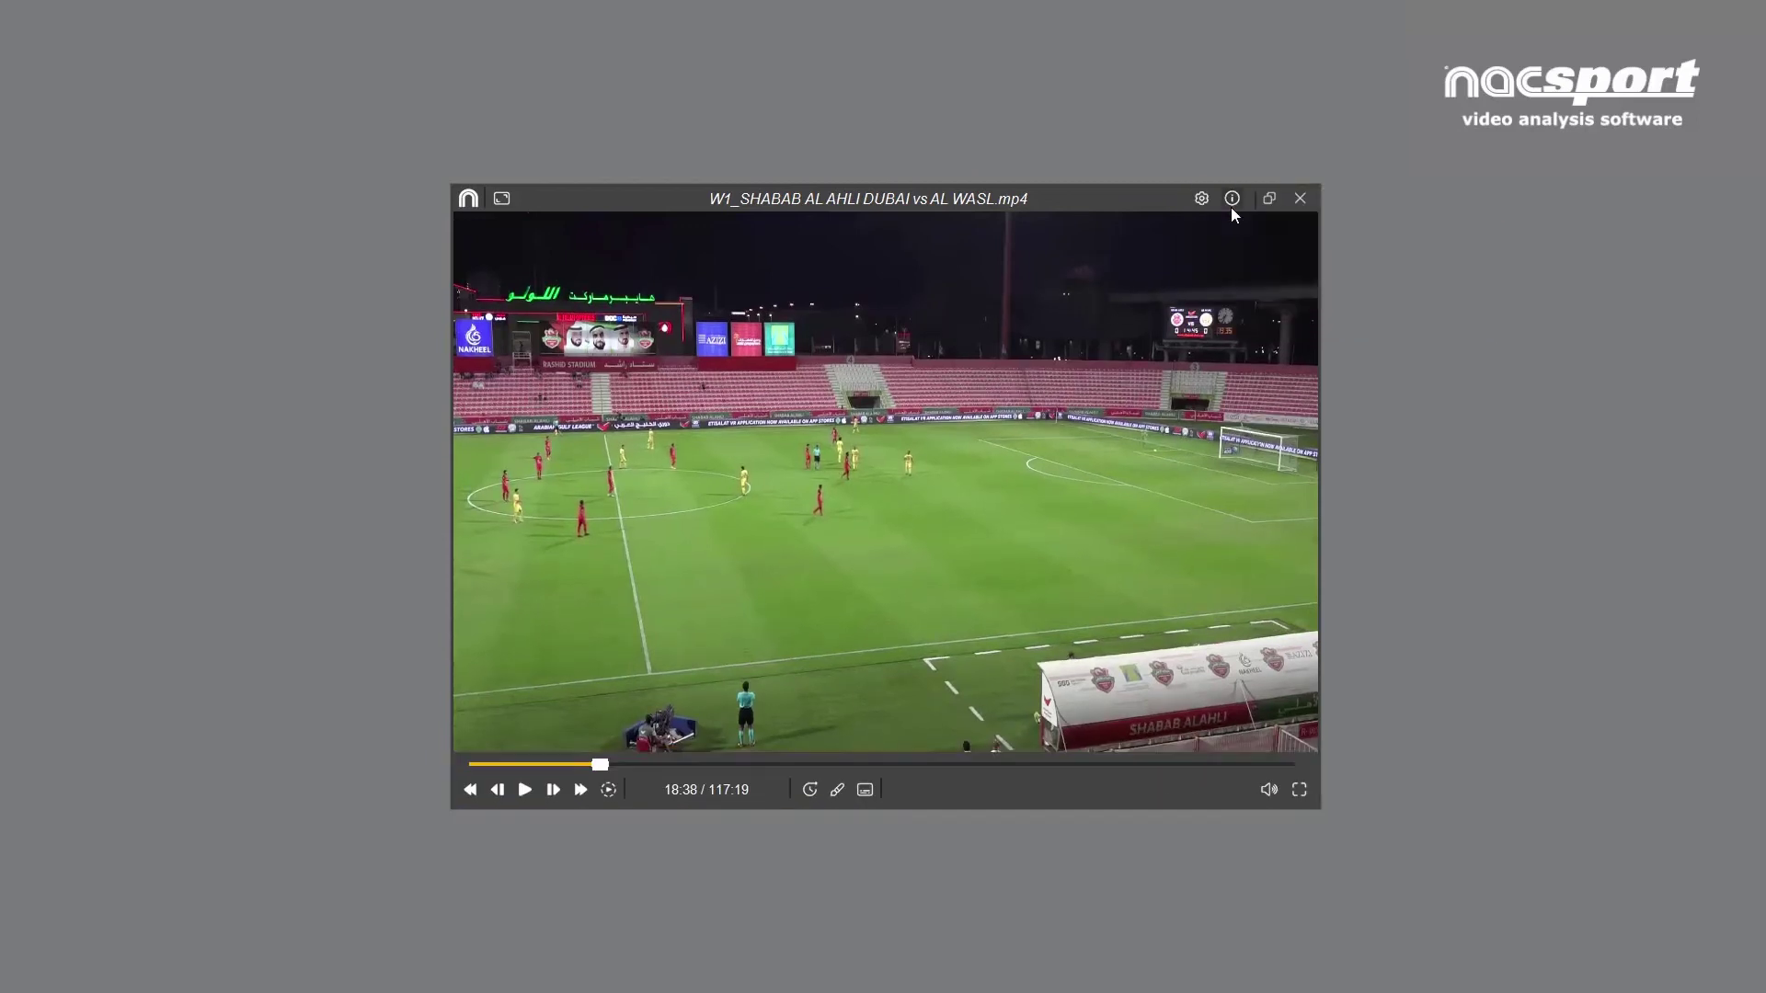
left_click(1200, 199)
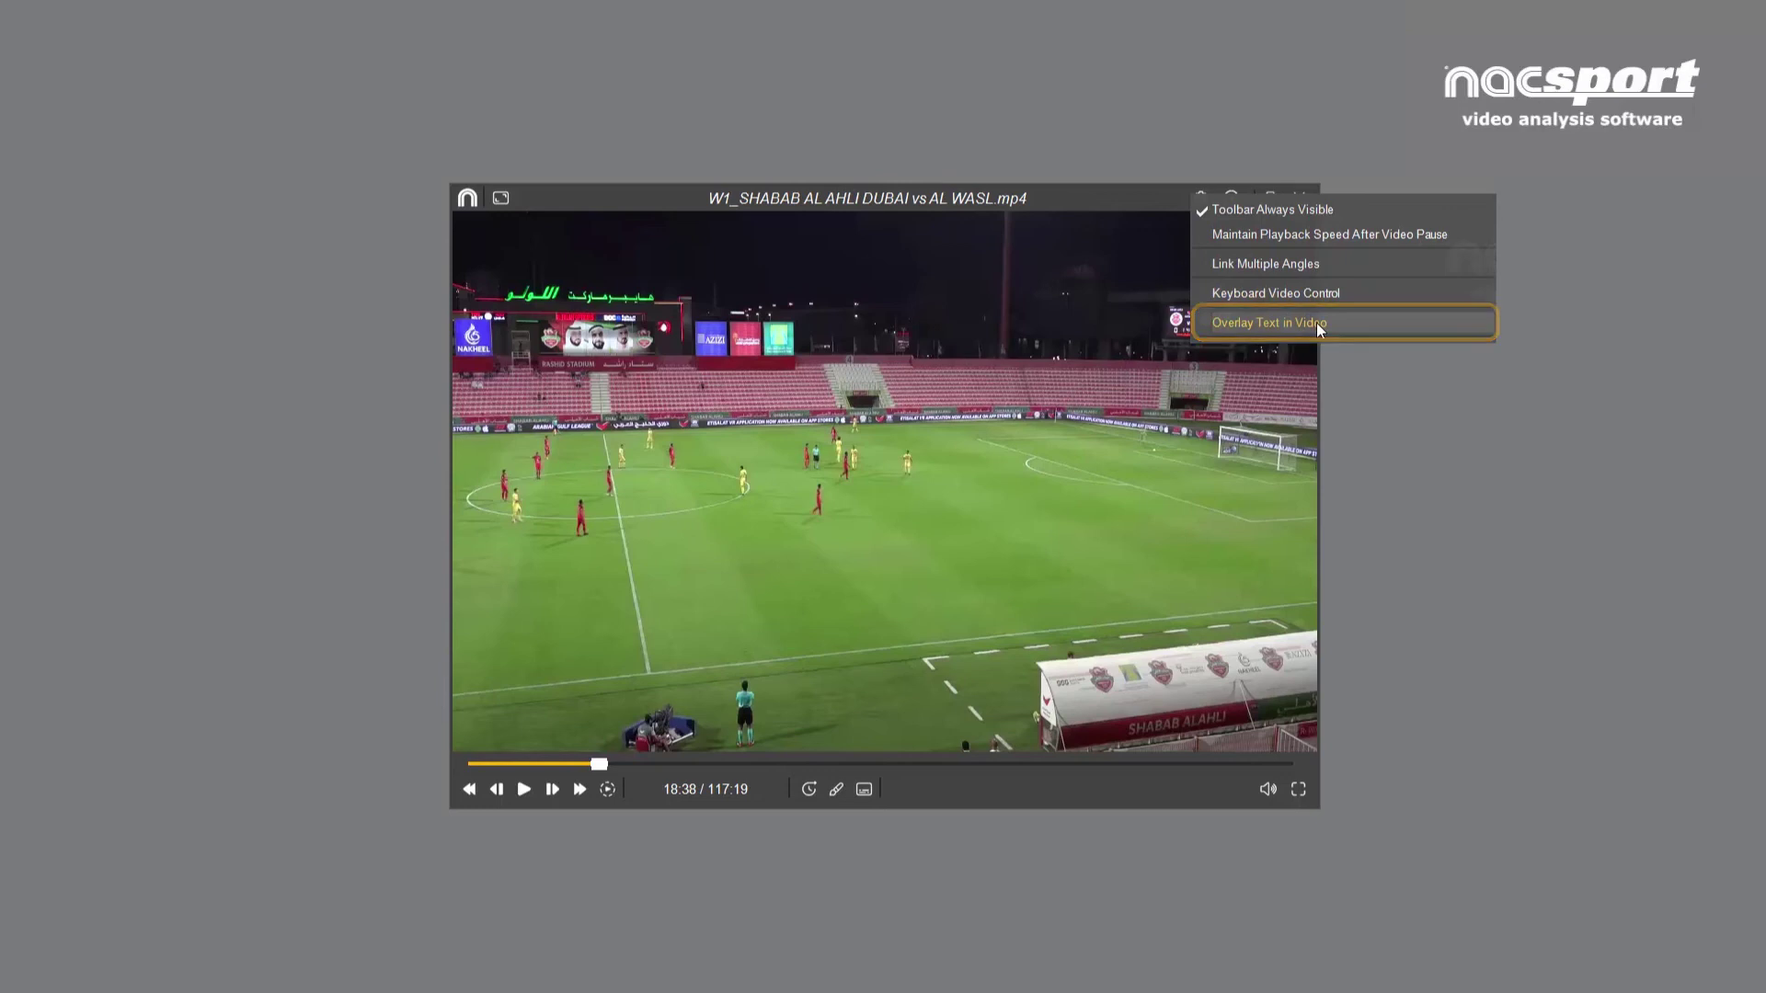
- Turn on Overlay Text in Video to show the category and descriptor text
left_click(1316, 323)
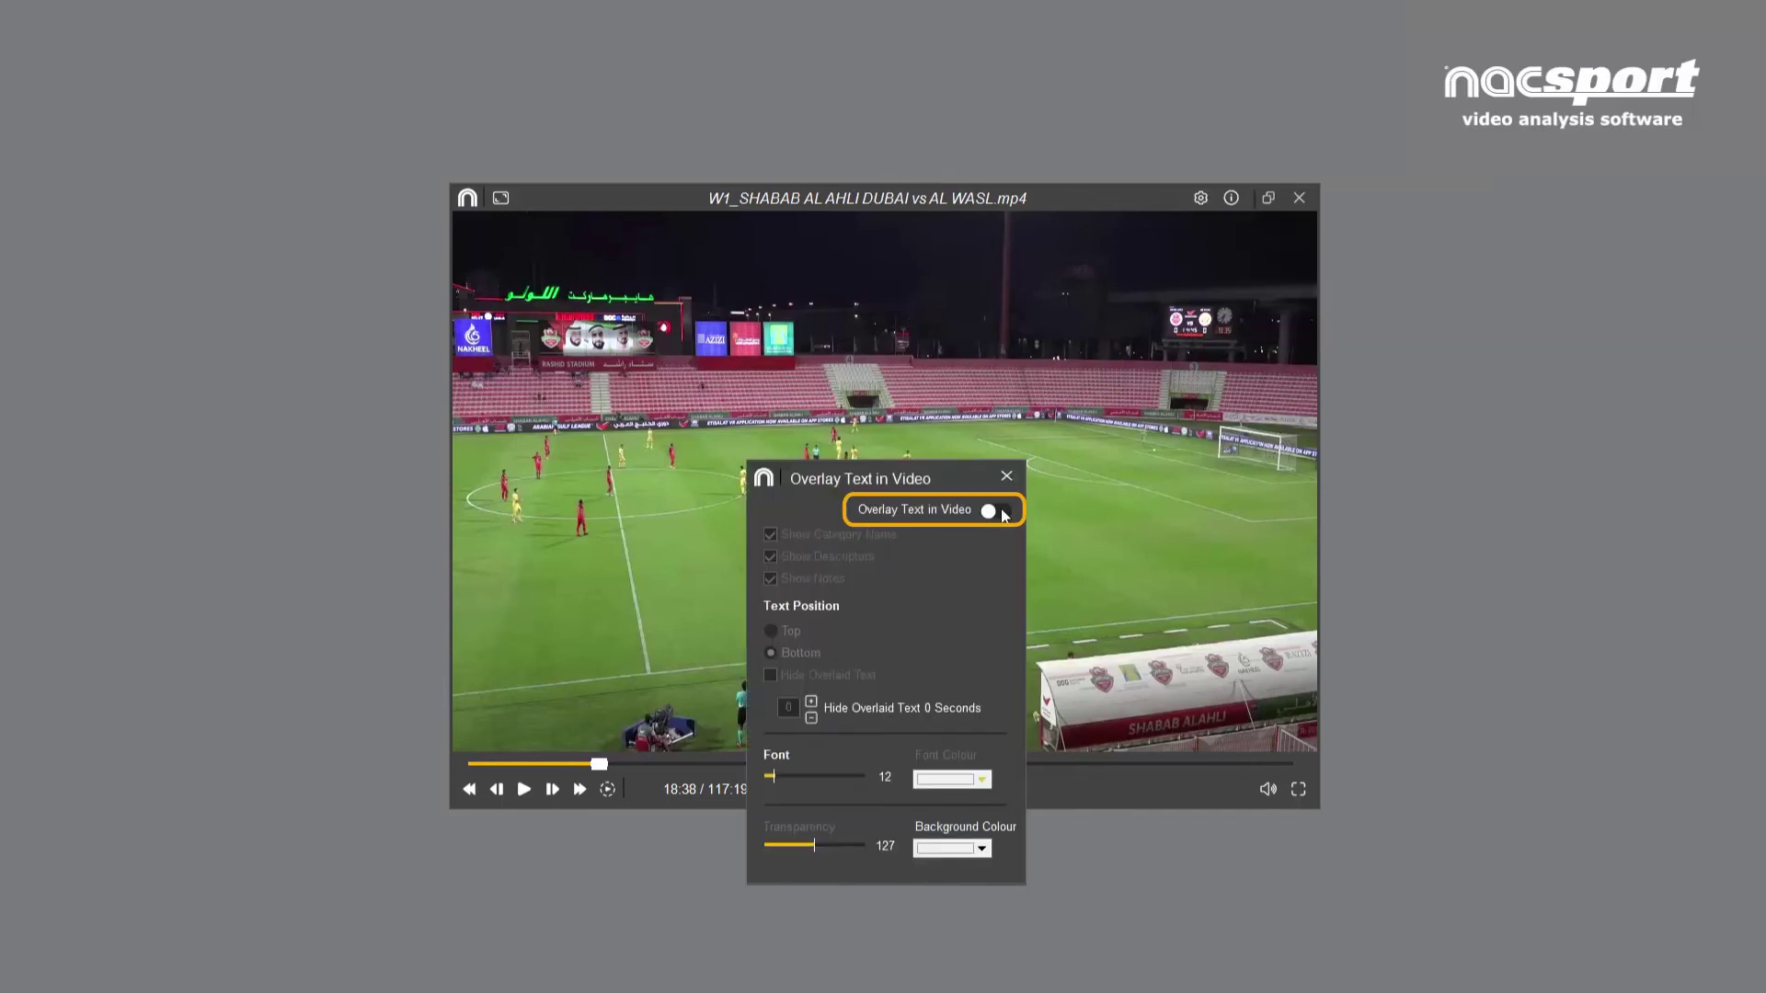
left_click(1003, 512)
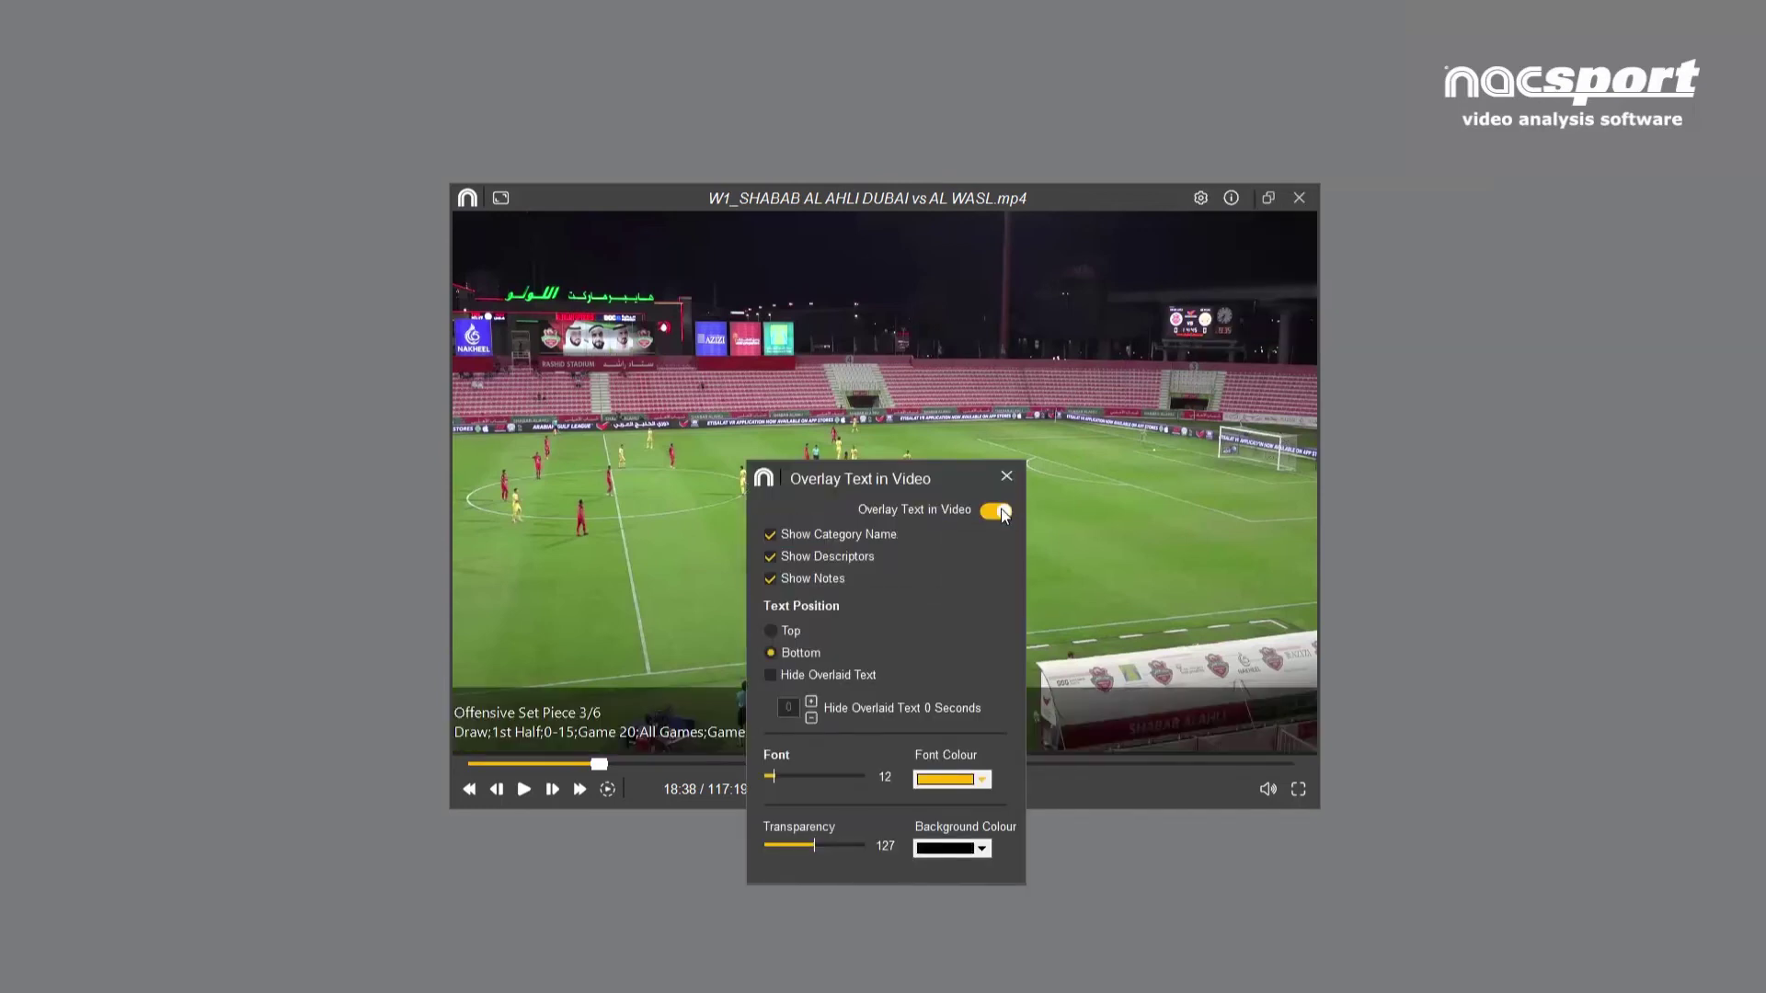
left_click(1007, 477)
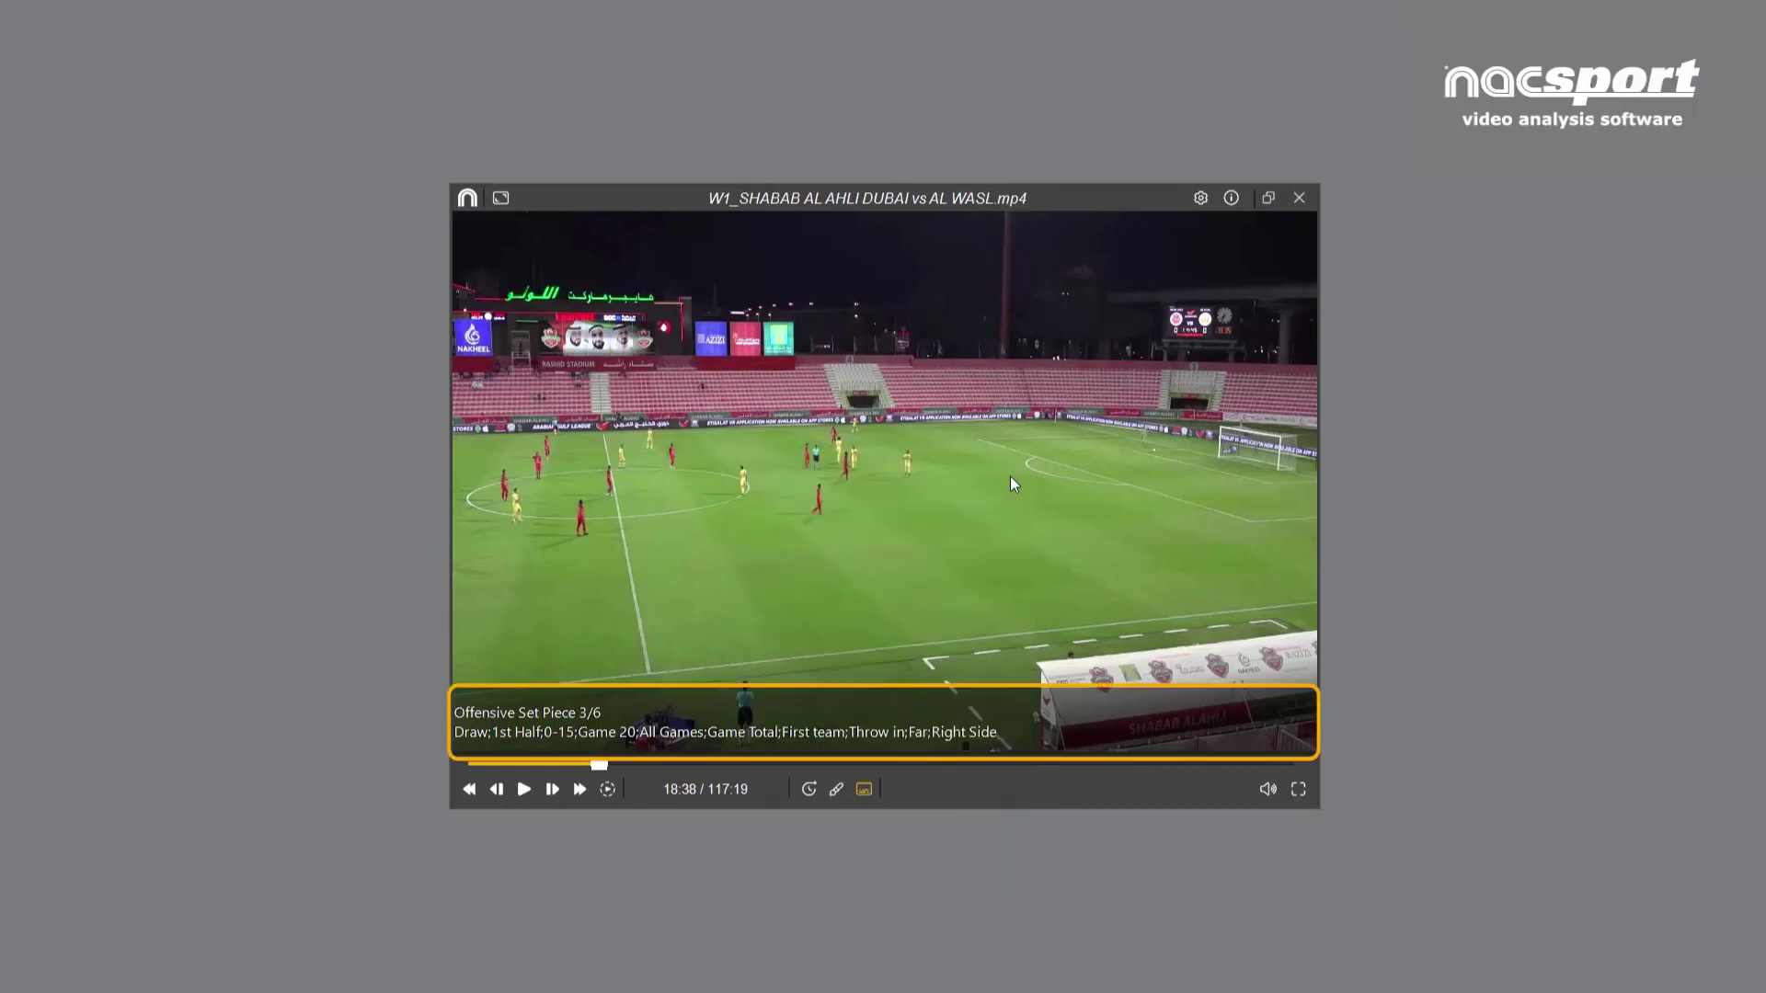
- Play the match briefly, pause it, and open the drawing editor on the current frame
key("t")
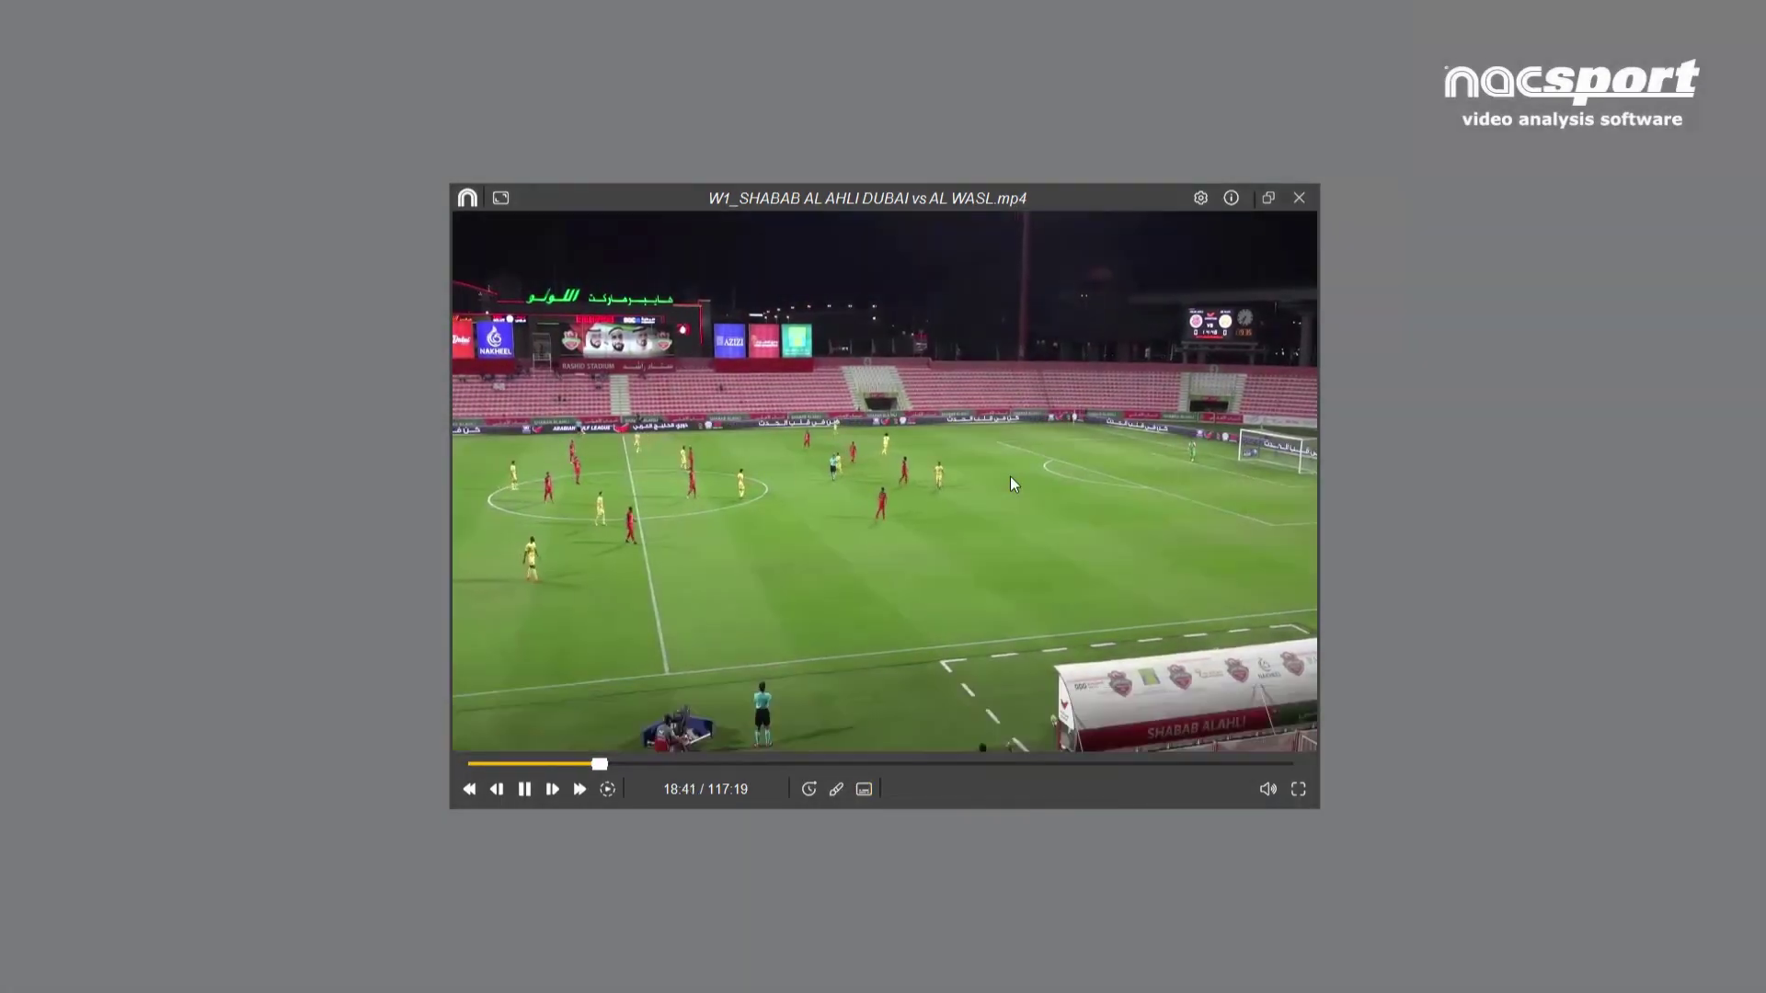
key("d")
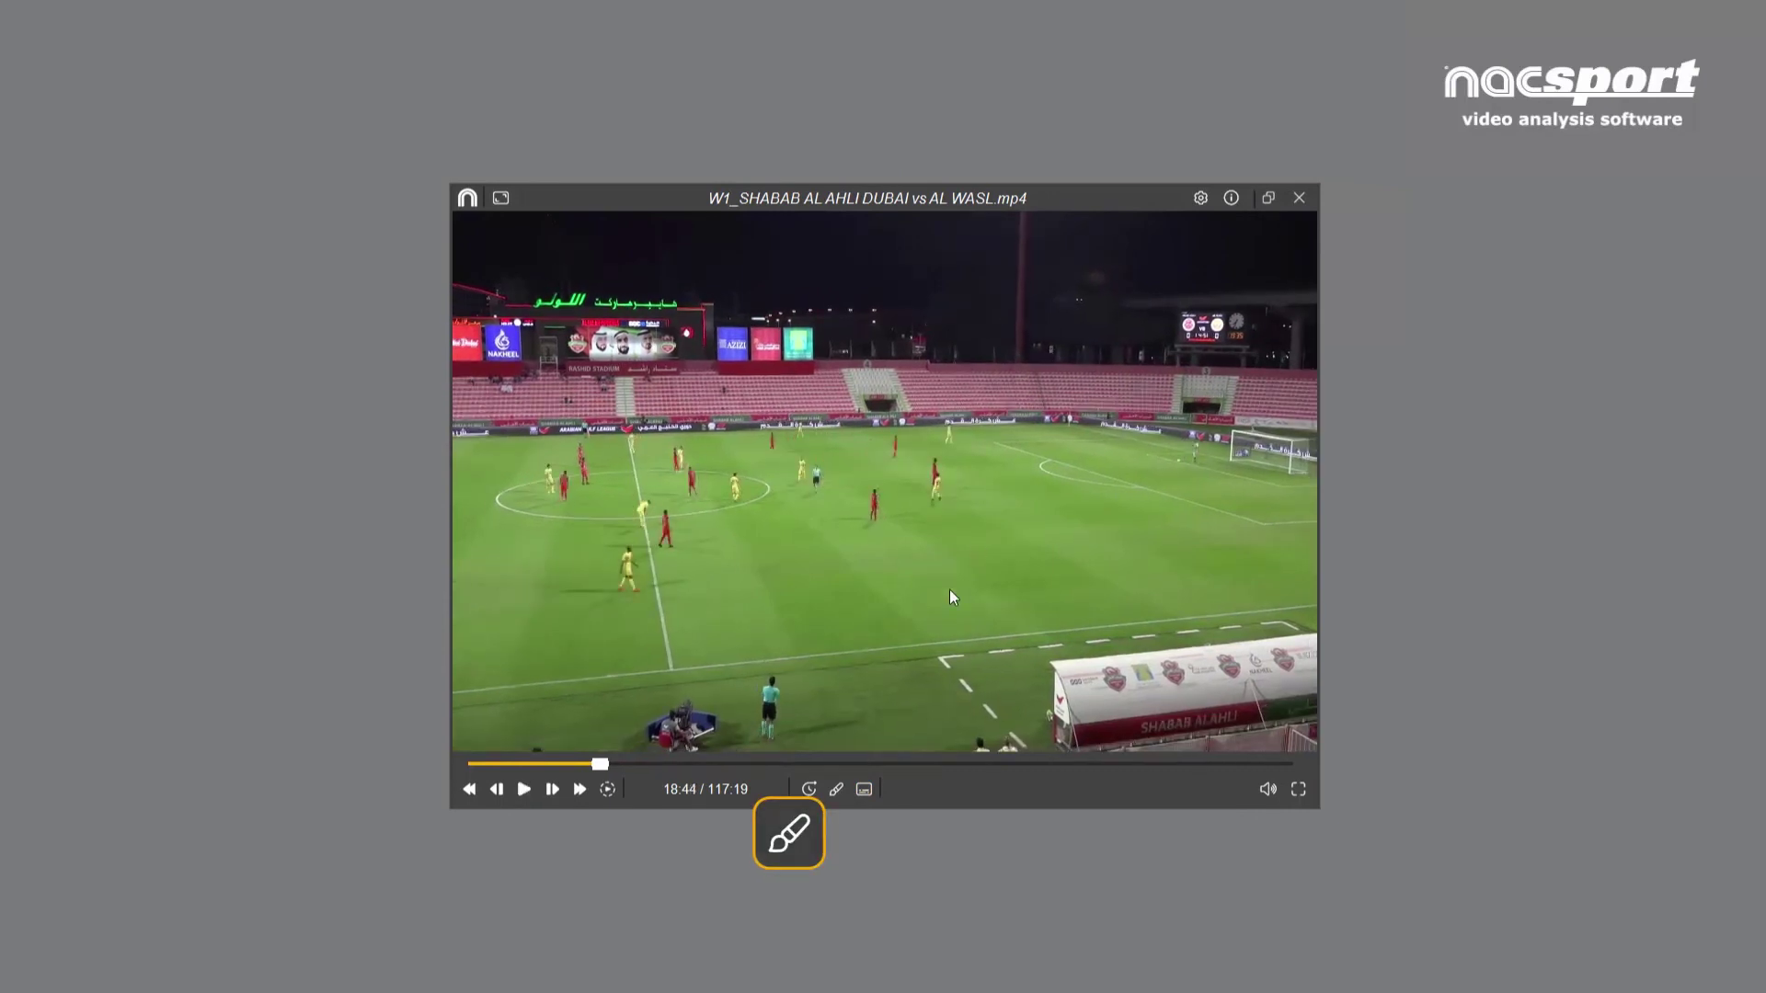
left_click(835, 791)
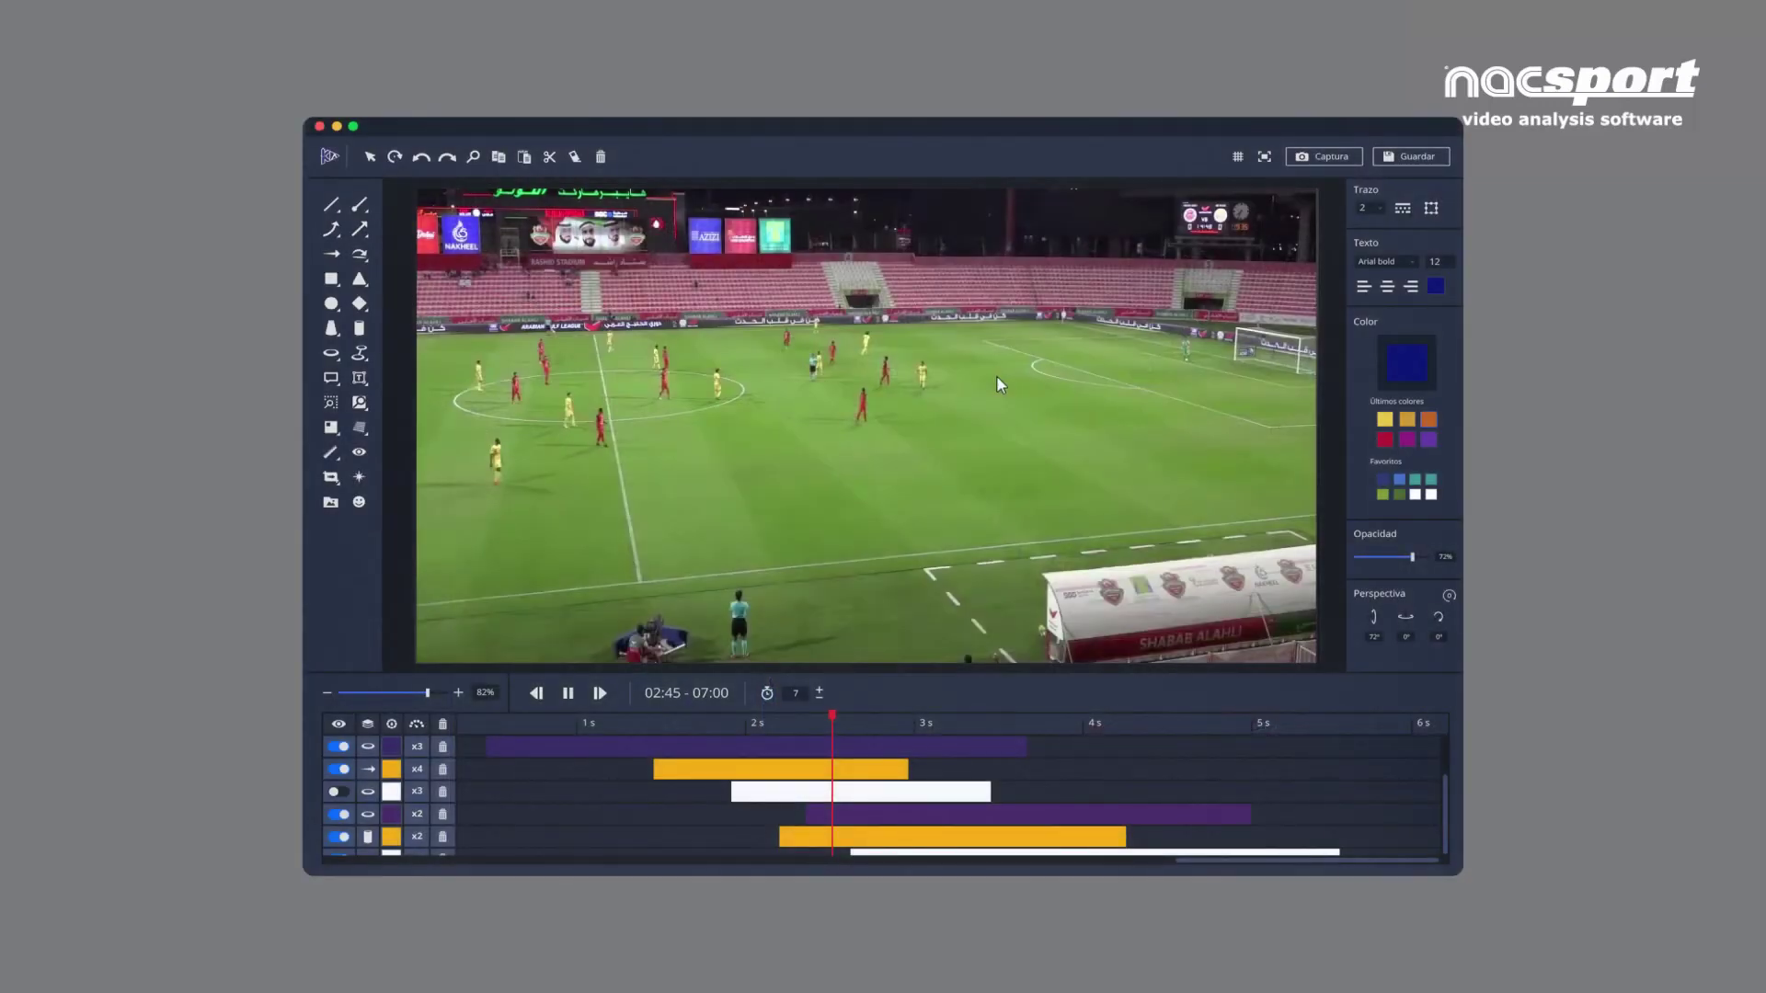